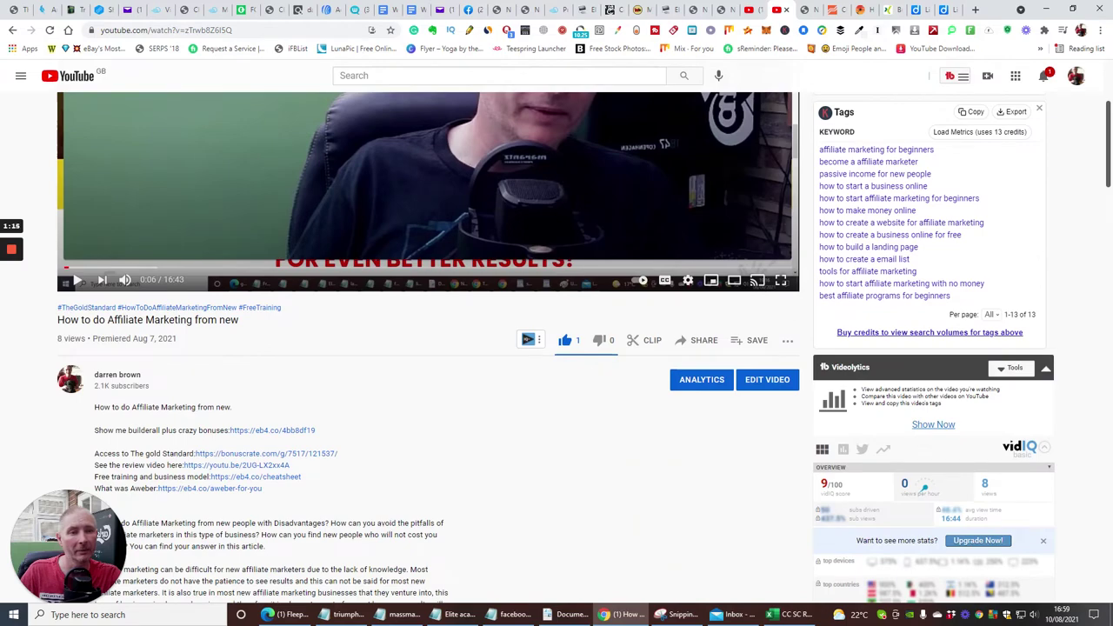
Browse the video's sharing networks back and forth, then open a new blank browser tab.
scroll(528, 455, "up", 2)
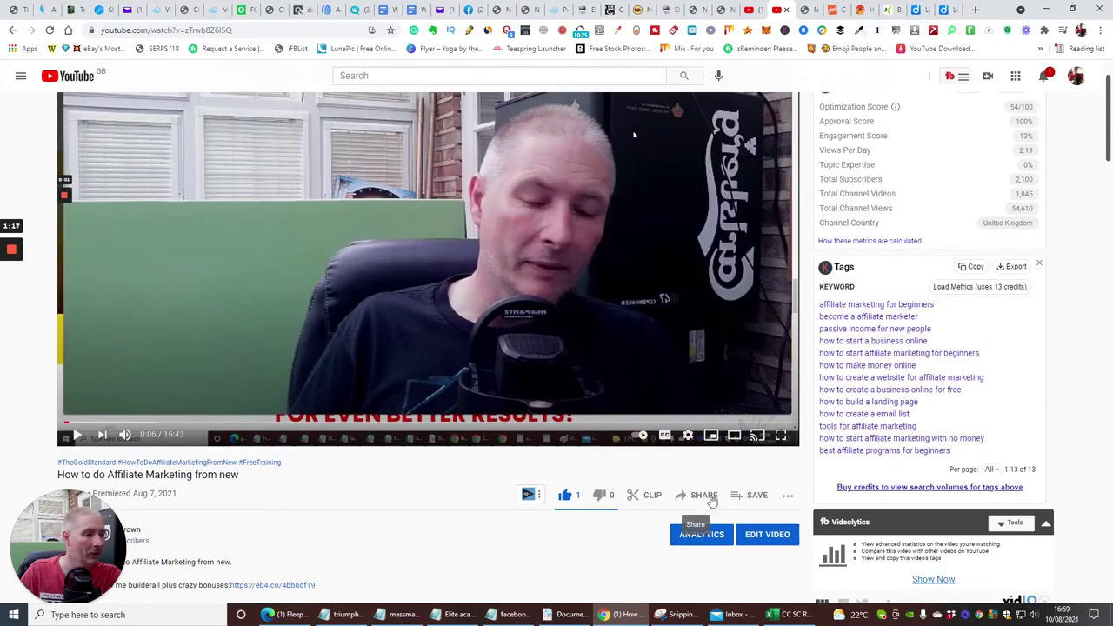
left_click(701, 496)
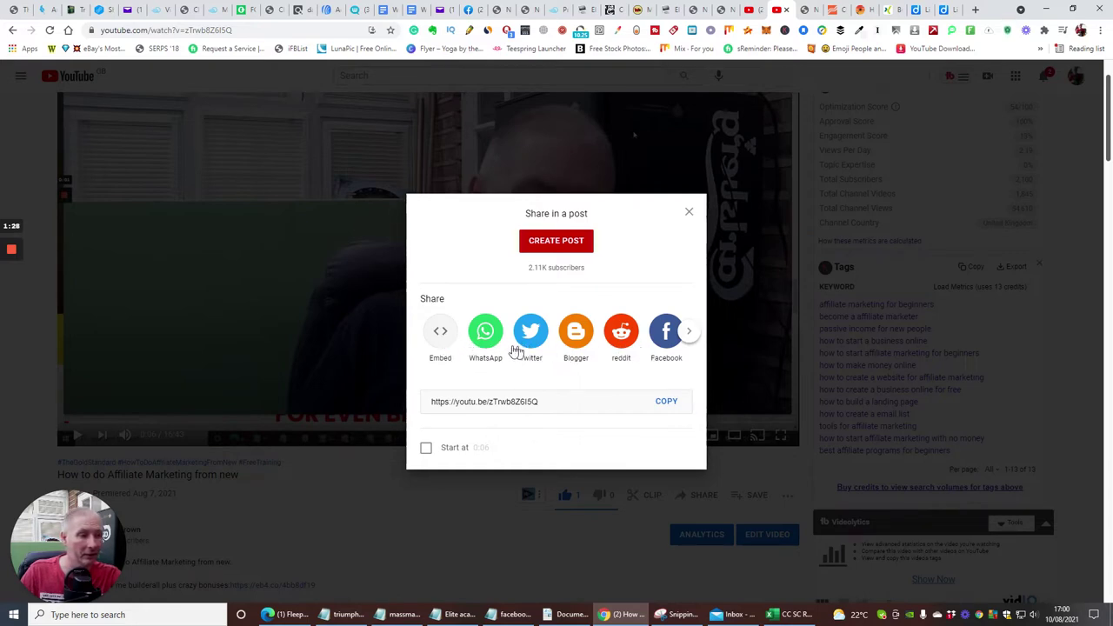
left_click(689, 332)
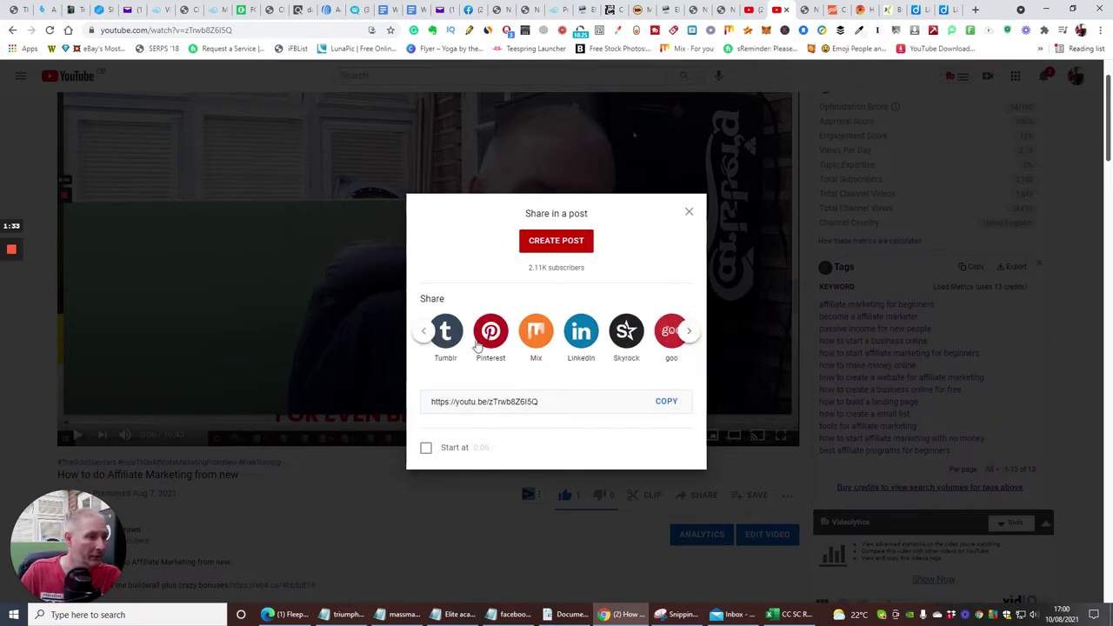
left_click(423, 331)
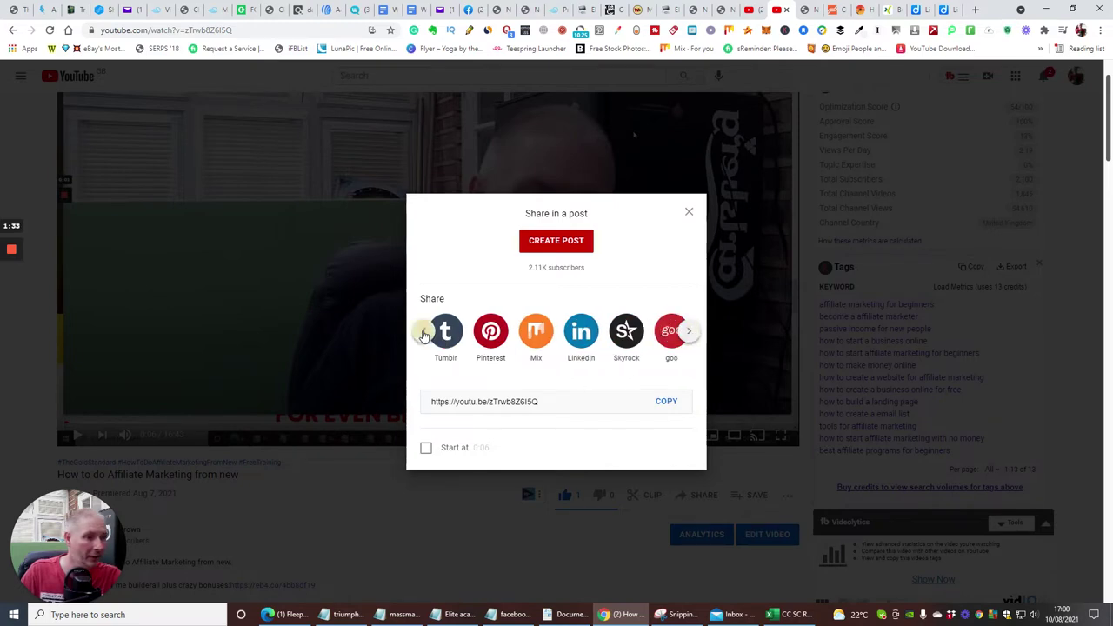
left_click(689, 331)
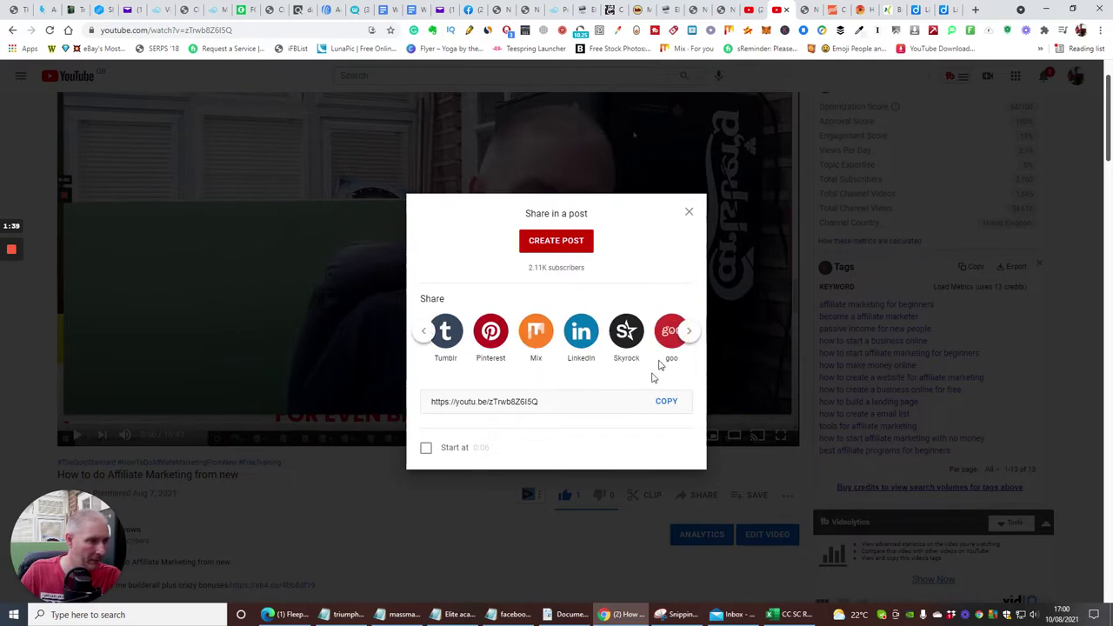
left_click(424, 332)
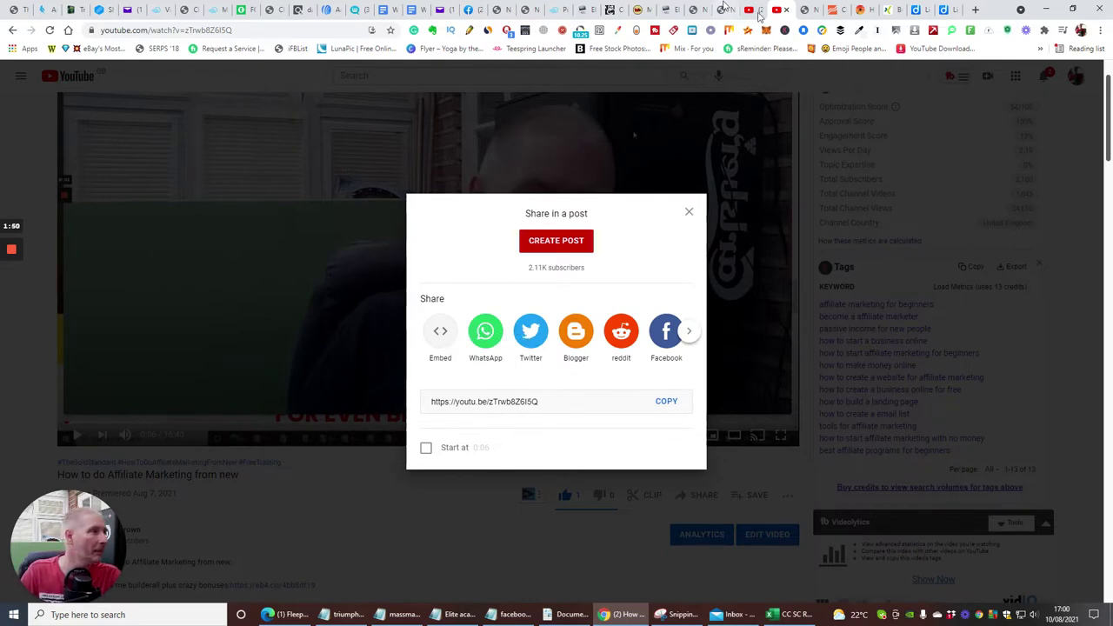
left_click(978, 10)
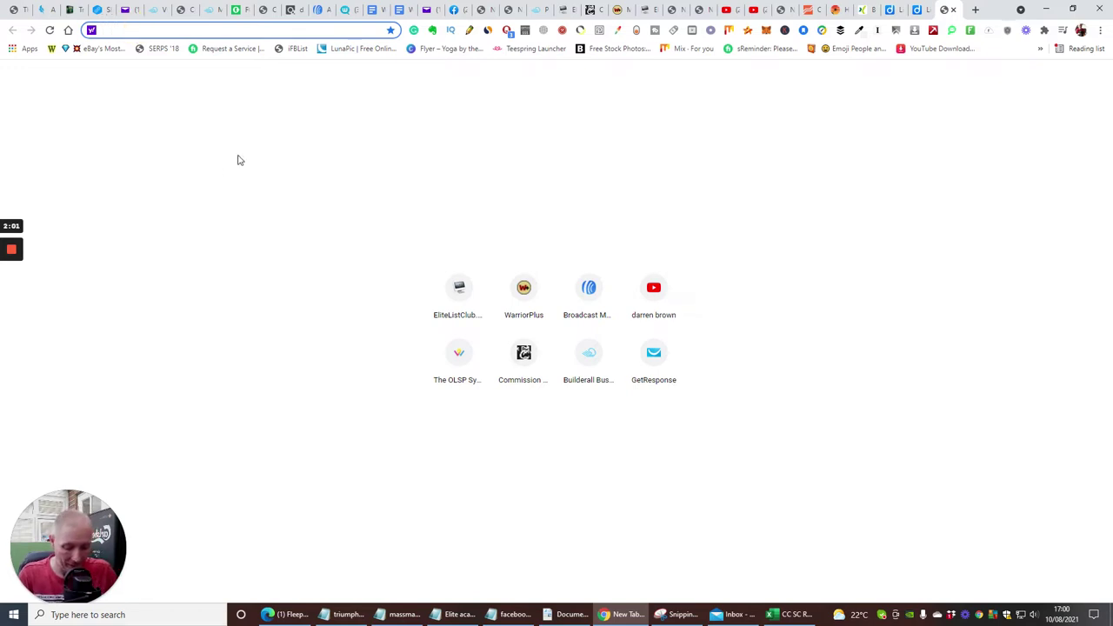
Start a new Medium story draft from the 'medium' address-bar suggestion.
type("medium")
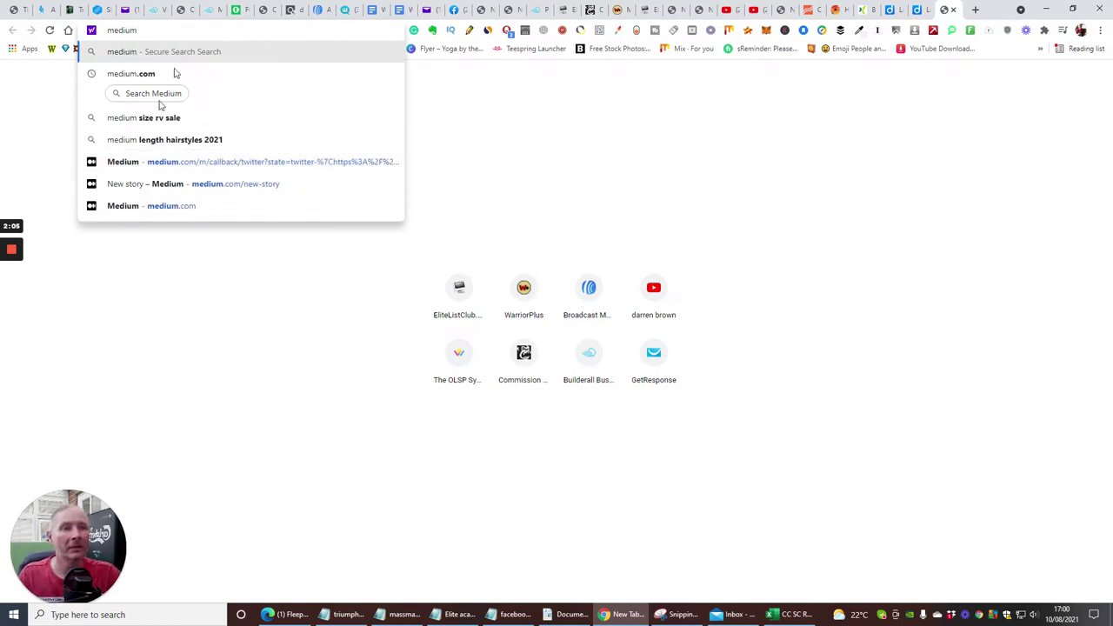
left_click(171, 185)
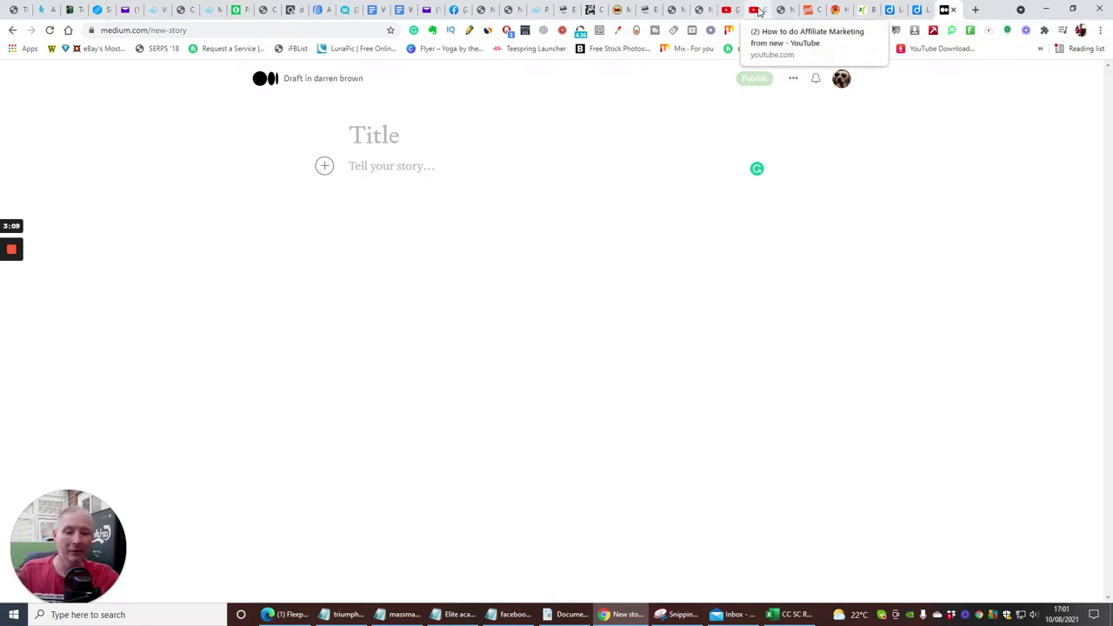
Copy the YouTube video title 'How to do Affiliate Marketing from new'.
left_click(759, 10)
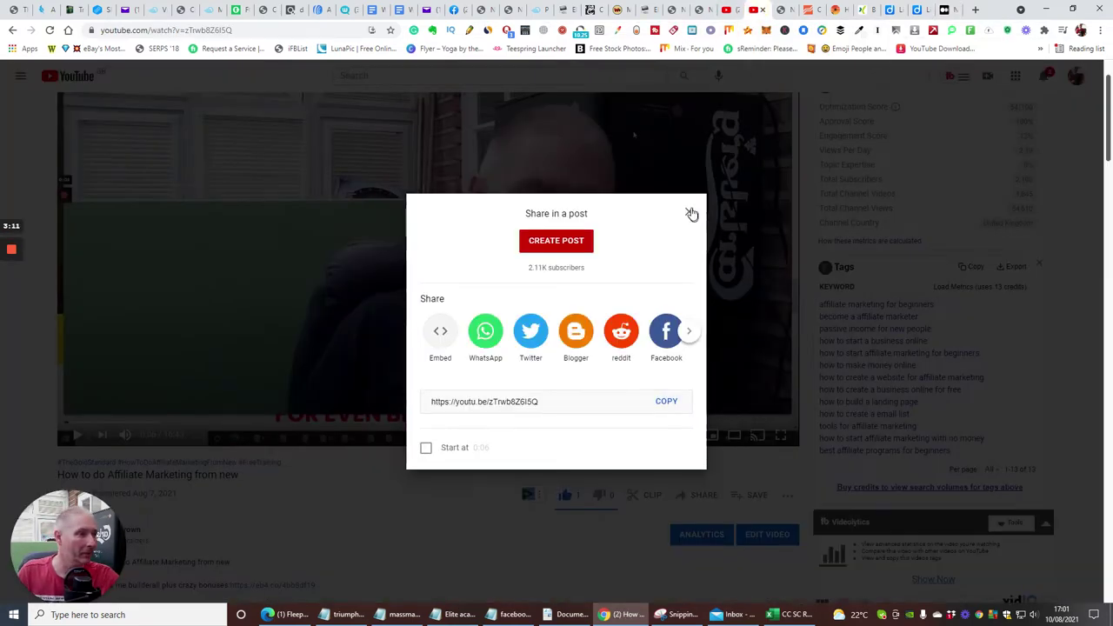
left_click(691, 212)
scroll(279, 457, "down", 3)
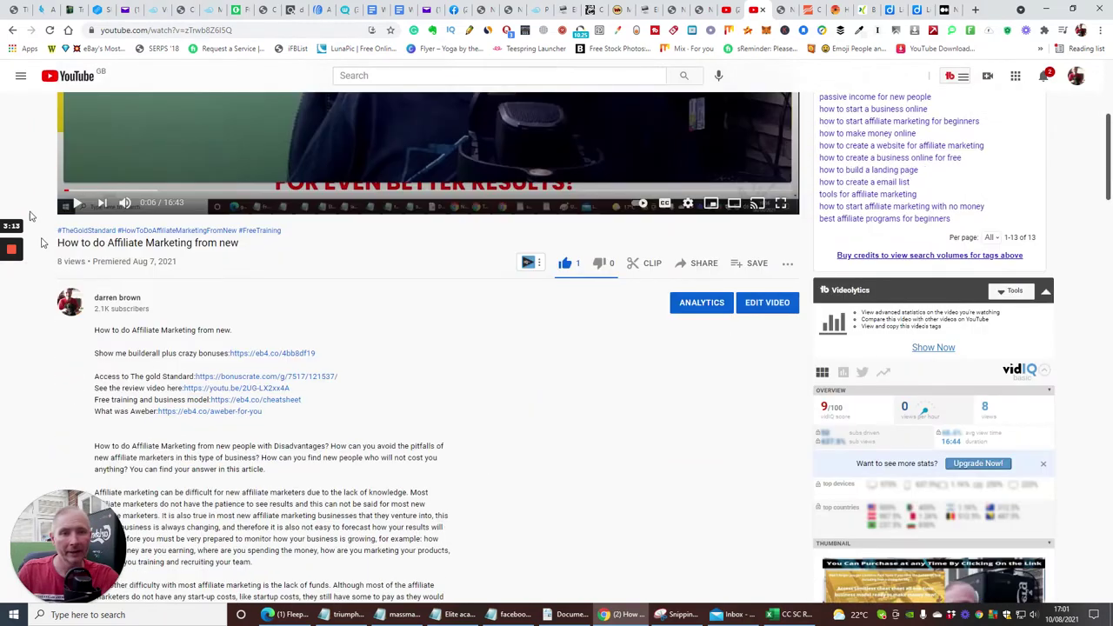
left_click_drag(50, 249, 245, 248)
right_click(225, 244)
left_click(233, 252)
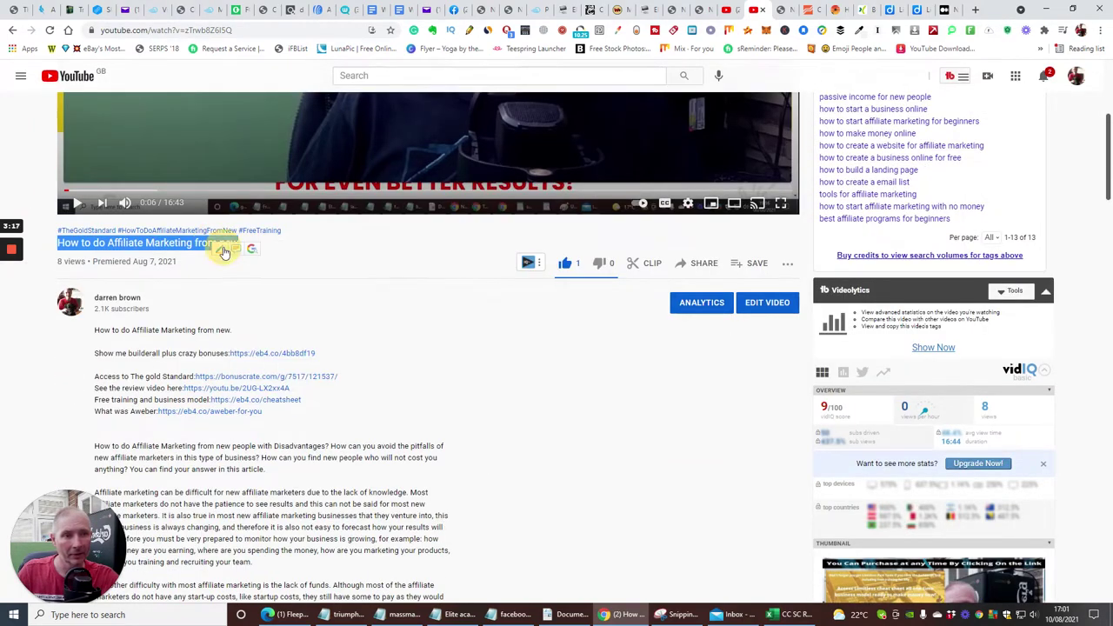
Paste the copied video title into the Medium story's Title field.
left_click(948, 11)
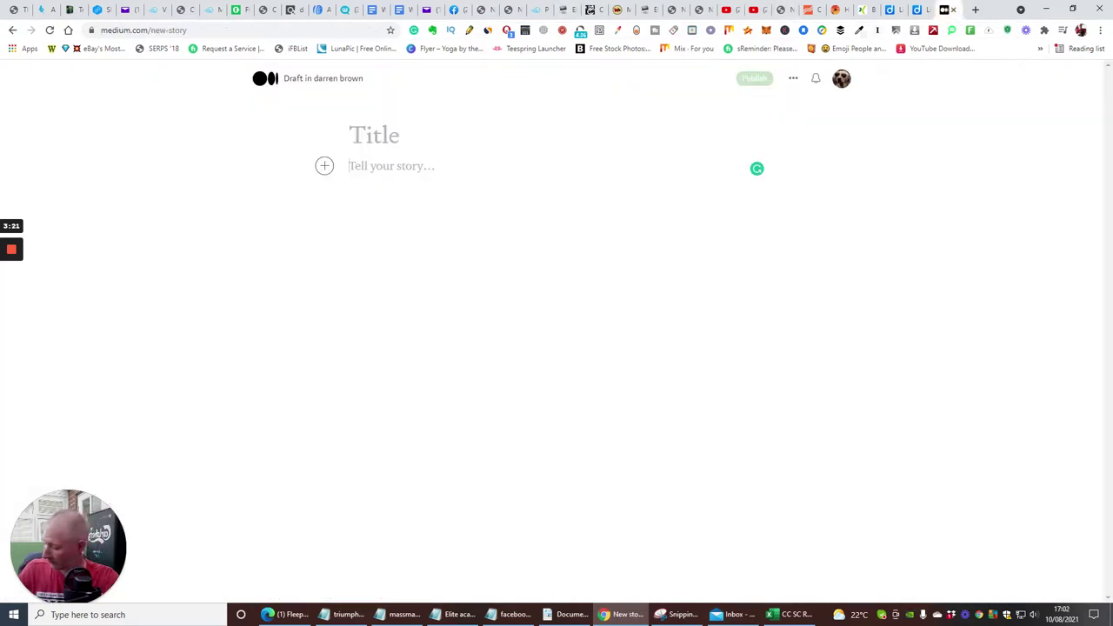
left_click(374, 135)
right_click(383, 143)
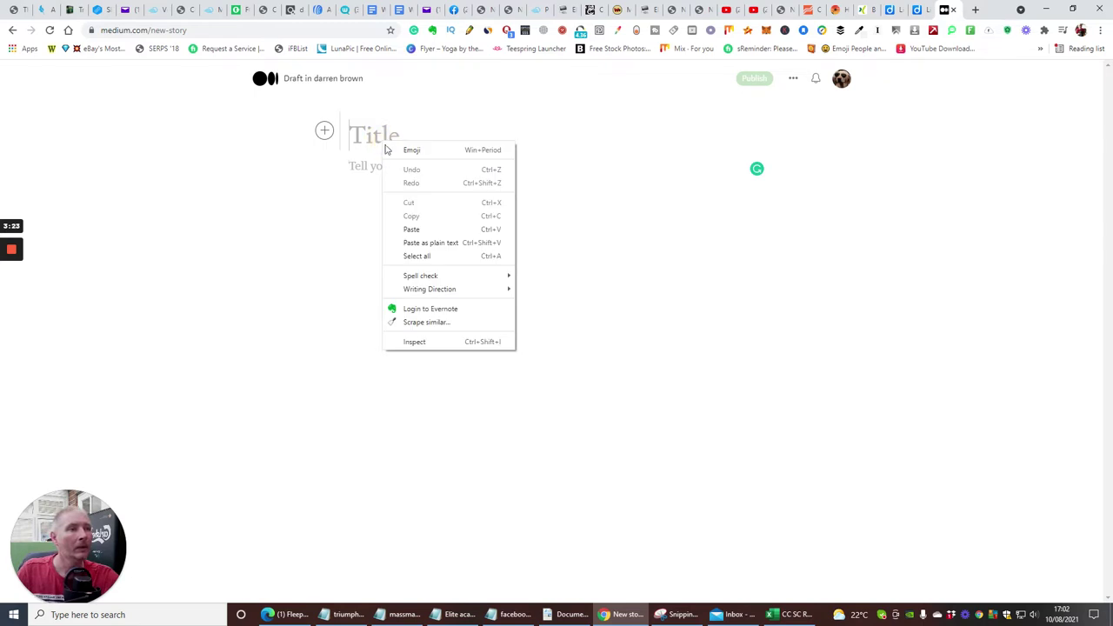
left_click(408, 229)
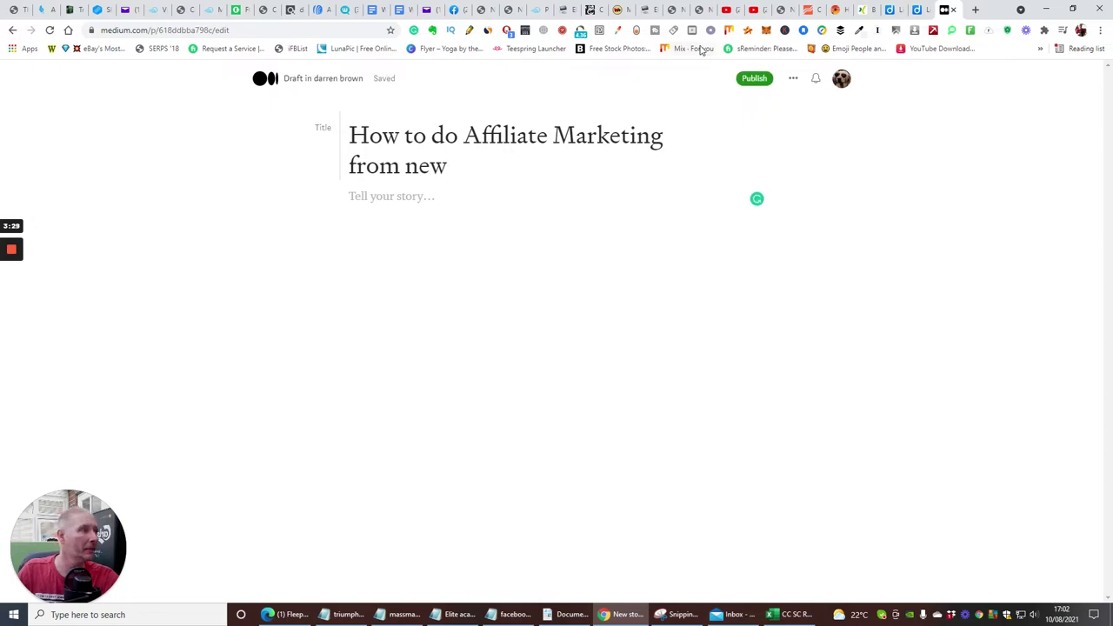
left_click(756, 12)
Copy the five affiliate-marketing paragraphs from the YouTube video description.
scroll(517, 372, "down", 4)
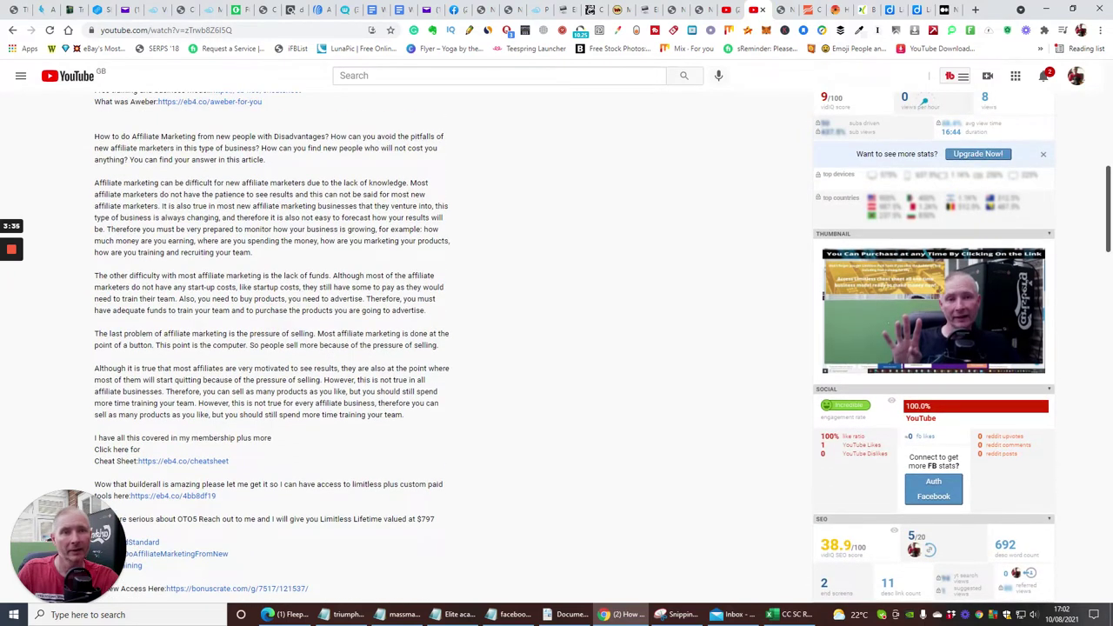
left_click_drag(94, 136, 579, 428)
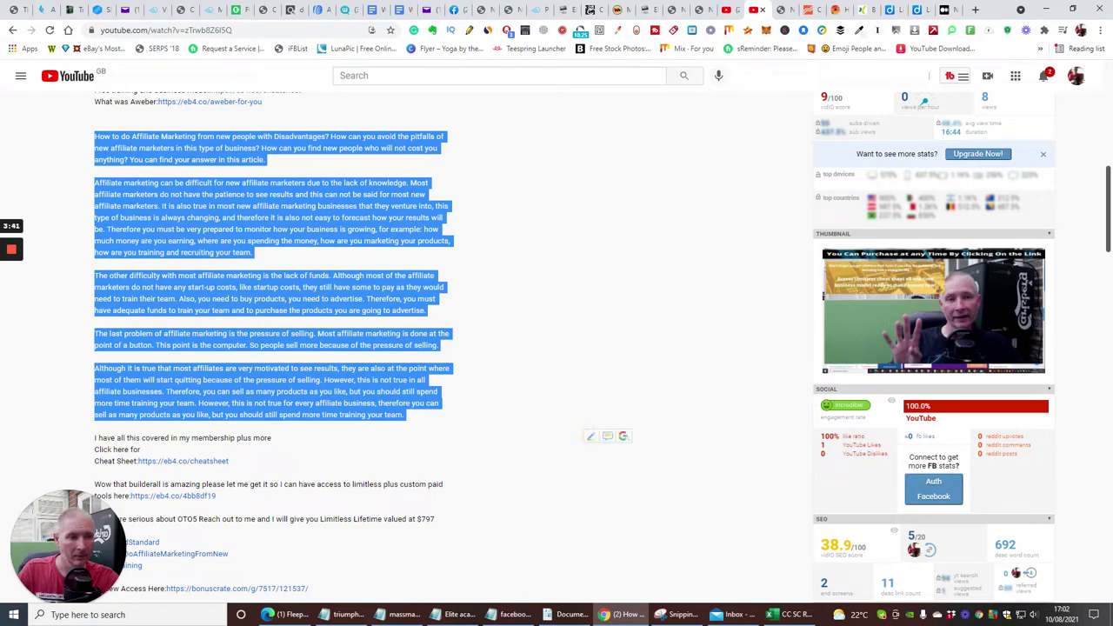
right_click(405, 411)
left_click(409, 413)
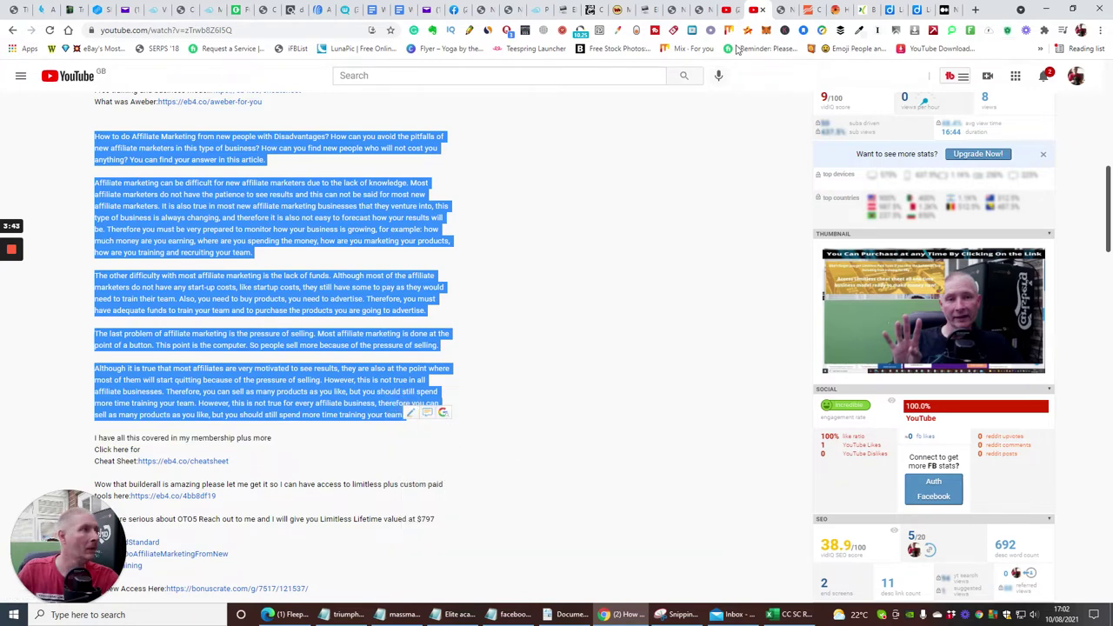
Paste the description paragraphs into the Medium story body.
left_click(948, 10)
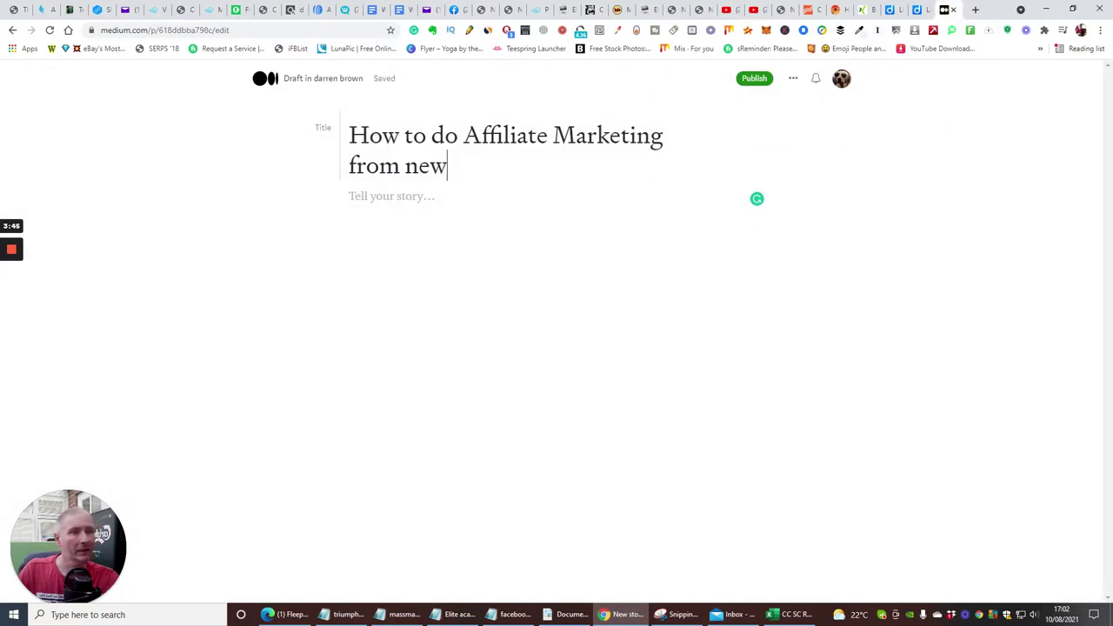
left_click(368, 197)
right_click(369, 202)
left_click(391, 291)
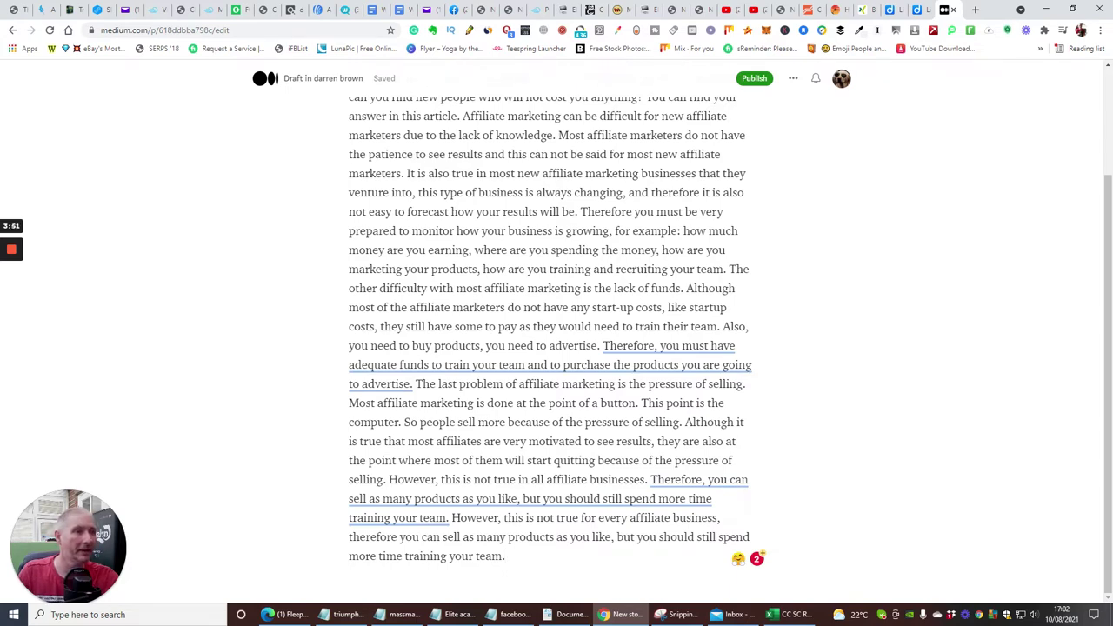
scroll(550, 348, "up", 3)
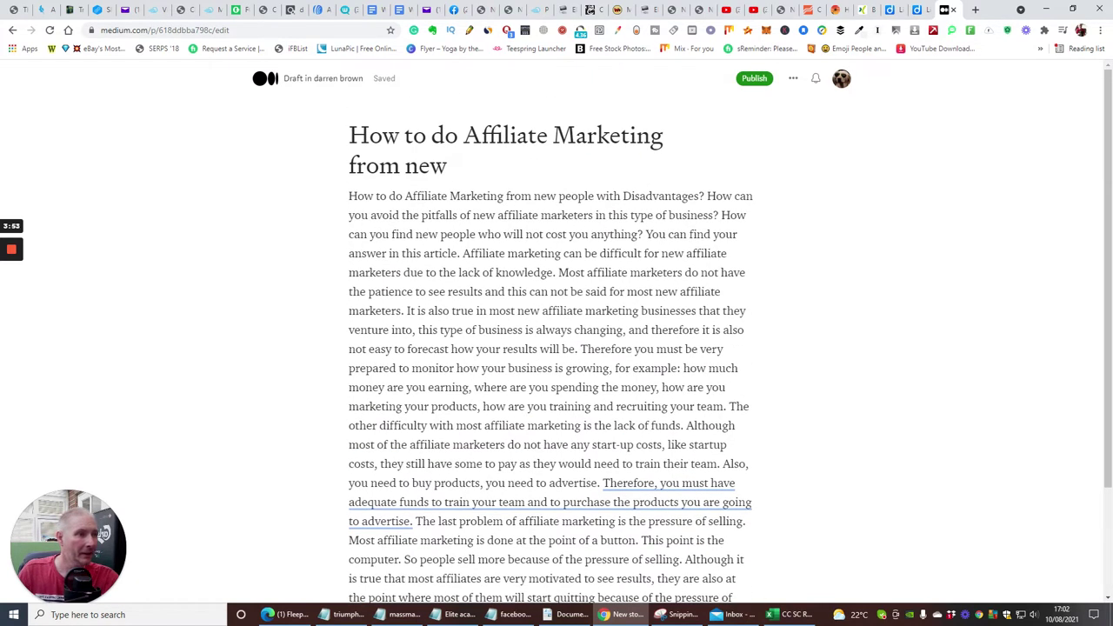
Start linking the words 'affiliate marketers', then cancel the link and deselect.
left_click_drag(498, 215, 598, 218)
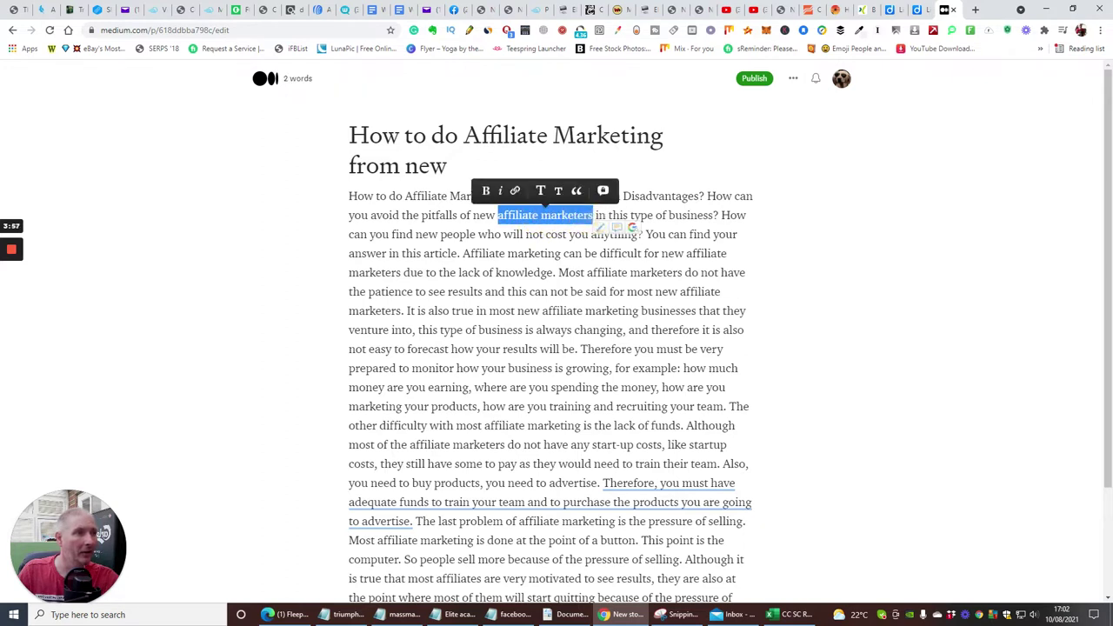
left_click(514, 190)
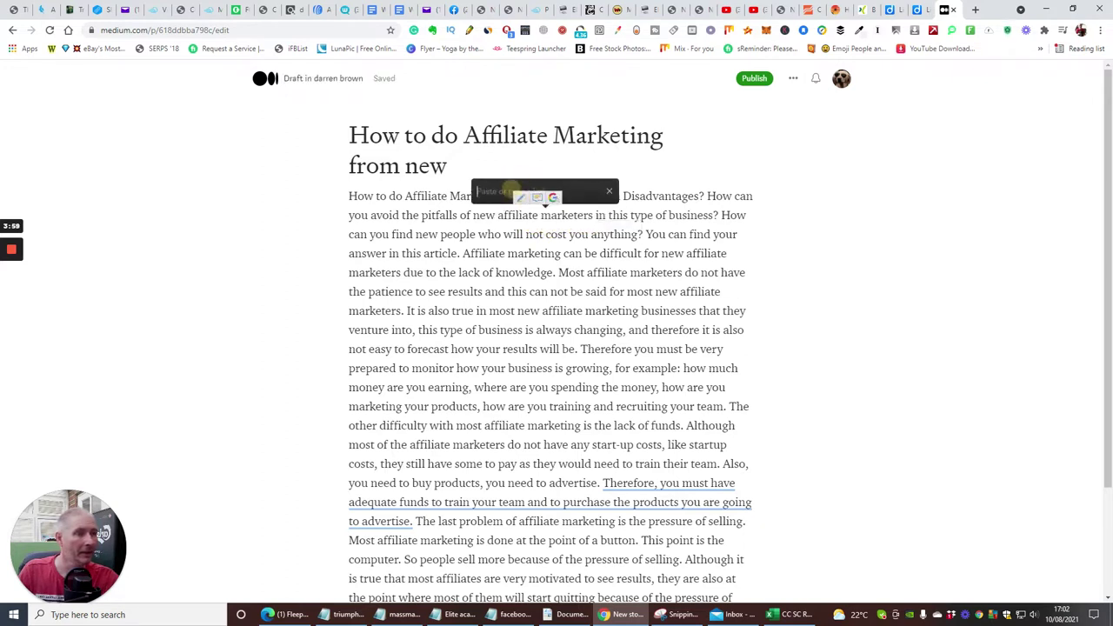
left_click(808, 217)
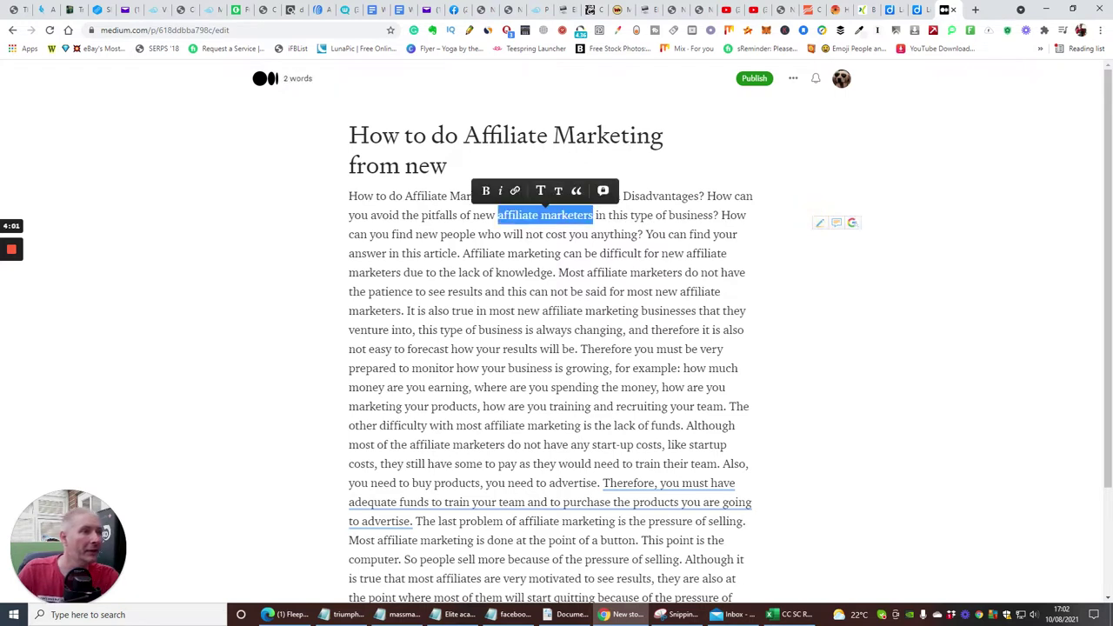
left_click(830, 333)
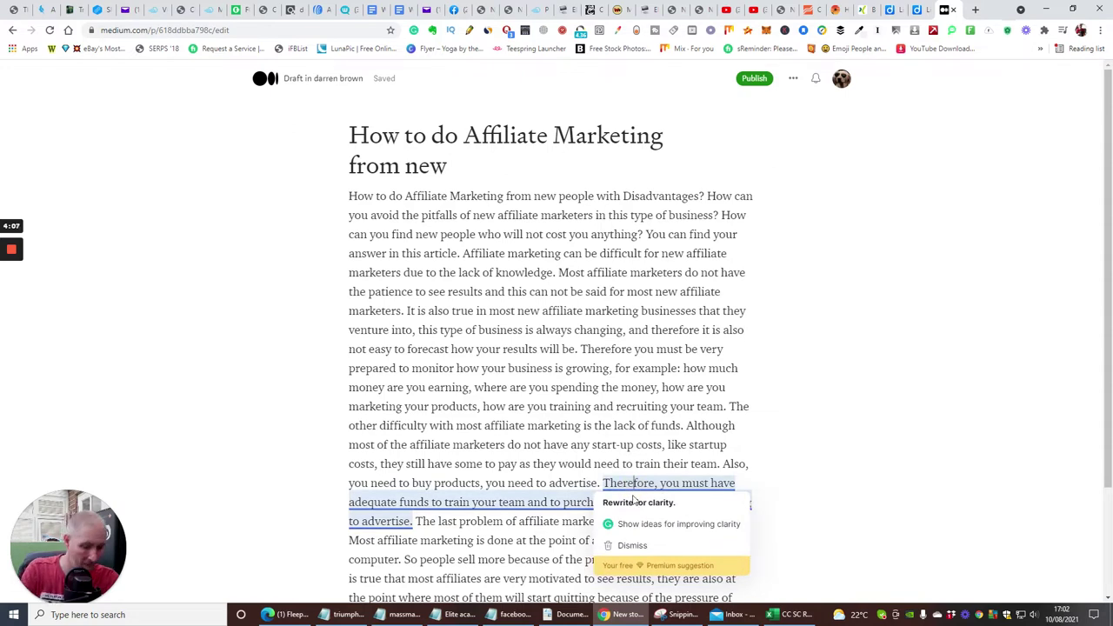
Change 'Therefore' to 'There fore' and add an empty paragraph after the last sentence.
left_click(636, 482)
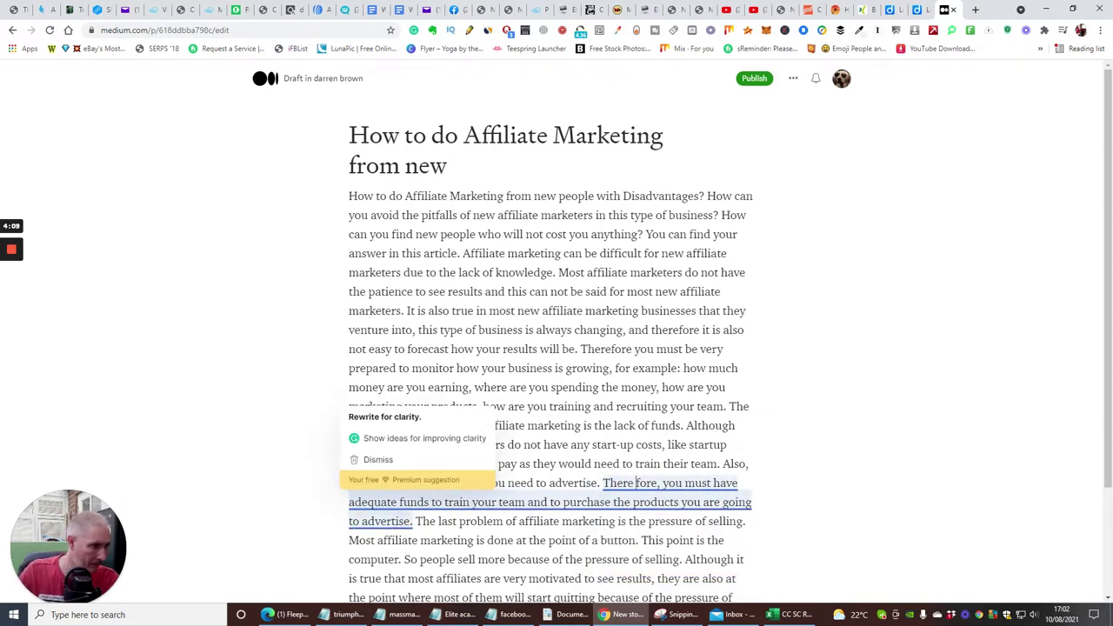
left_click(751, 406)
scroll(795, 409, "down", 2)
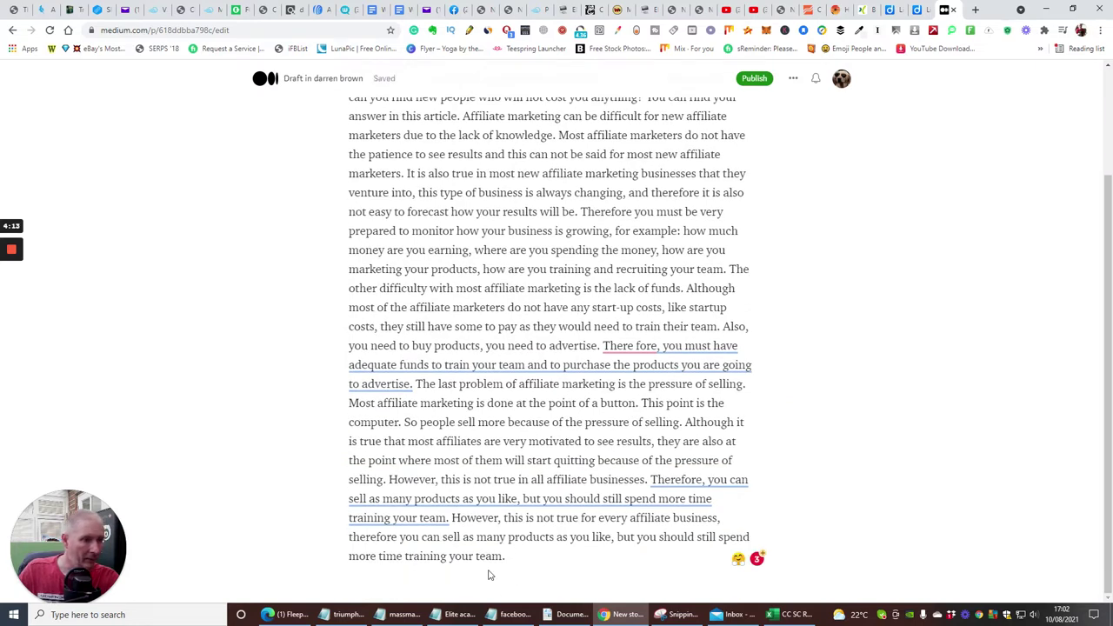
left_click(514, 556)
key("Return")
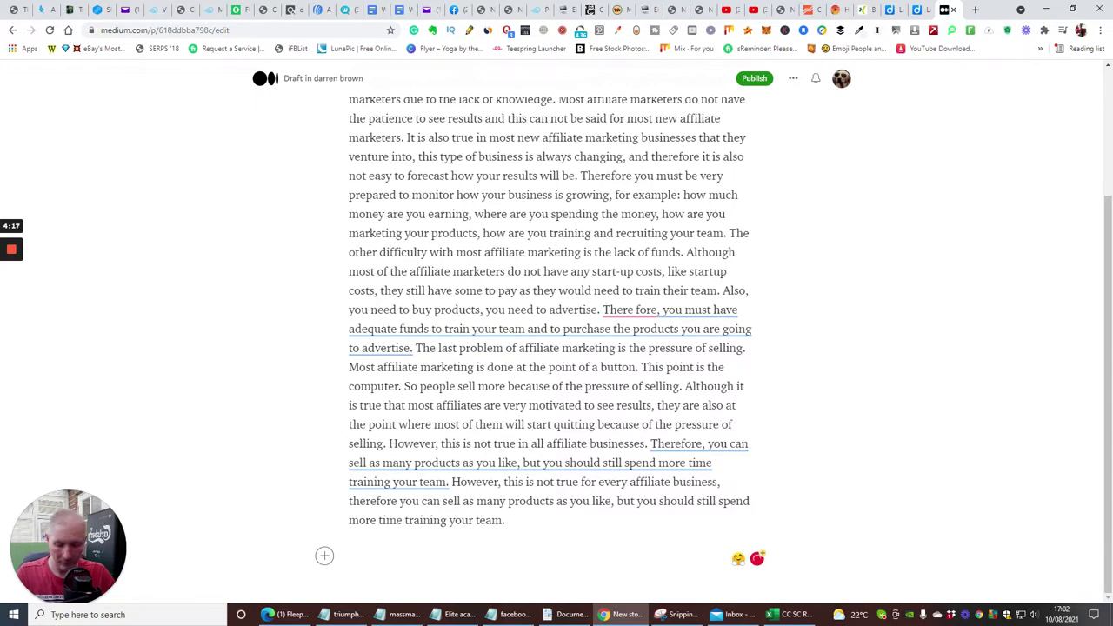
Add the closing line 'For more info CLICK HERE' and select the words CLICK HERE.
type("For mo")
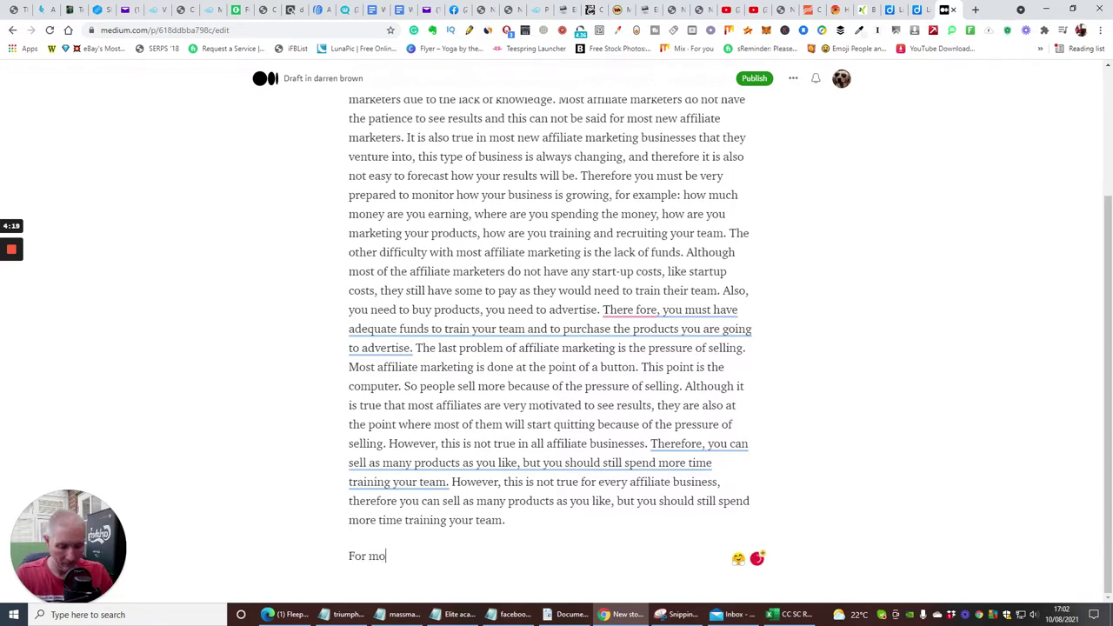
type("re")
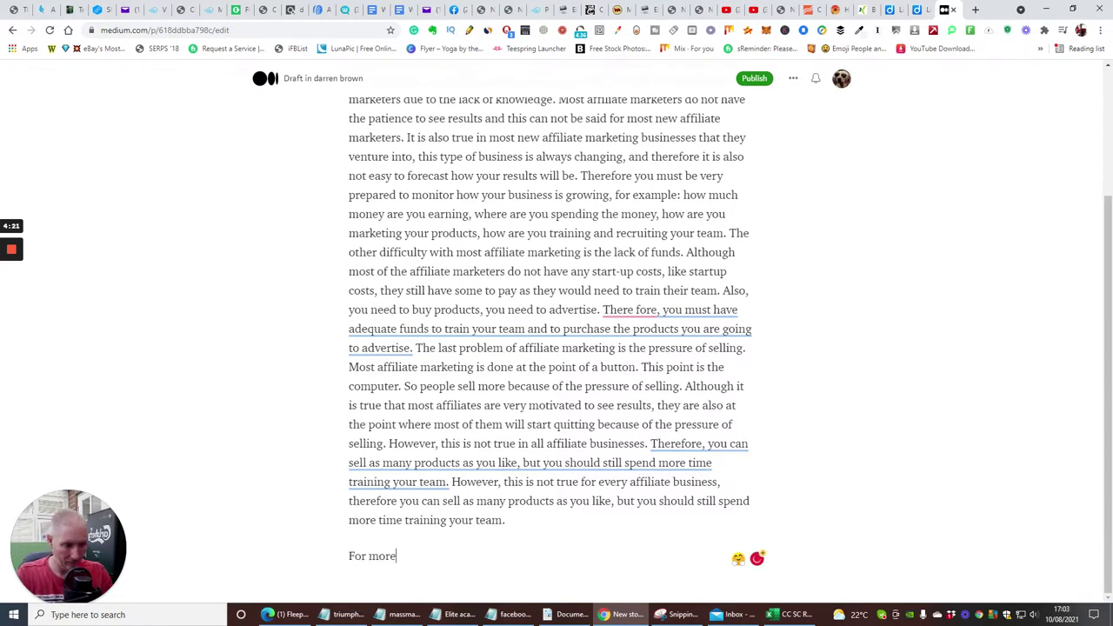
type("r info CLI")
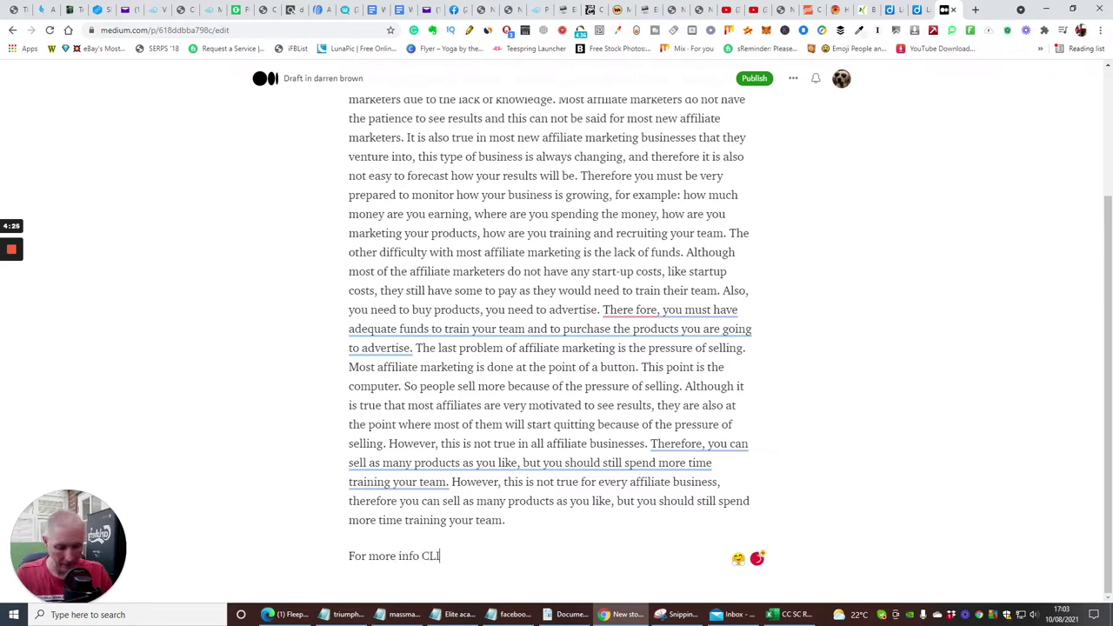
type("CK HERE")
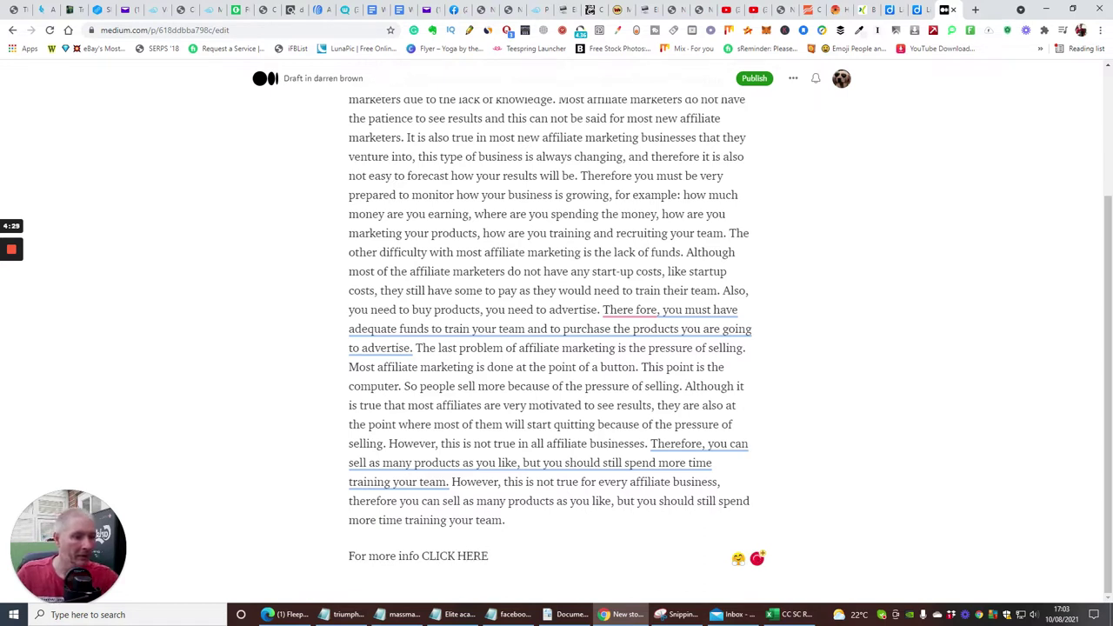
left_click_drag(489, 556, 427, 561)
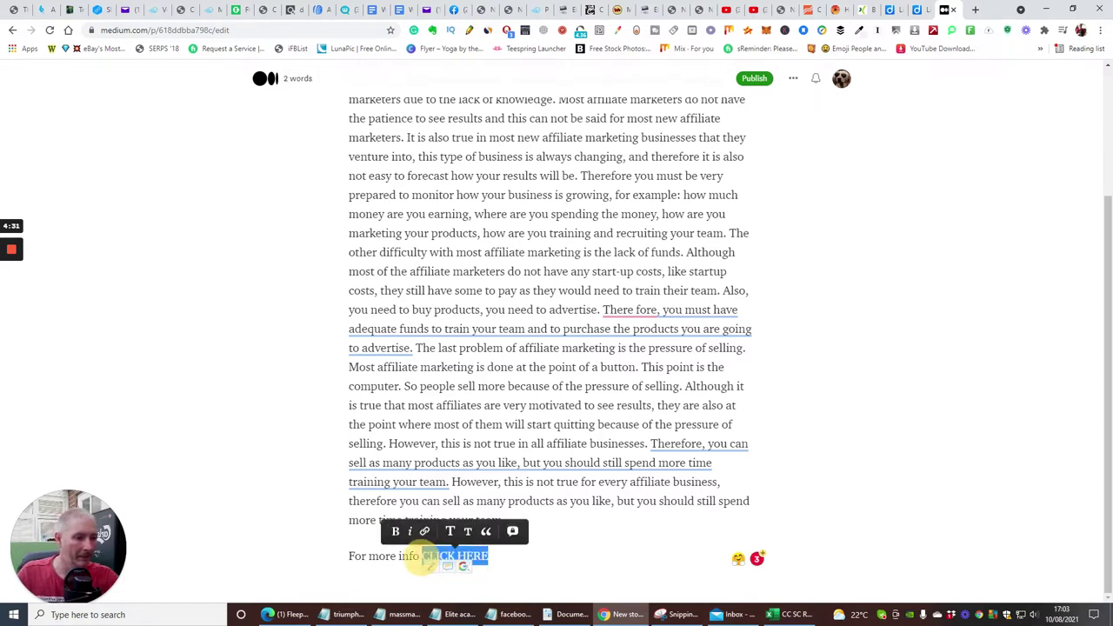
left_click(750, 10)
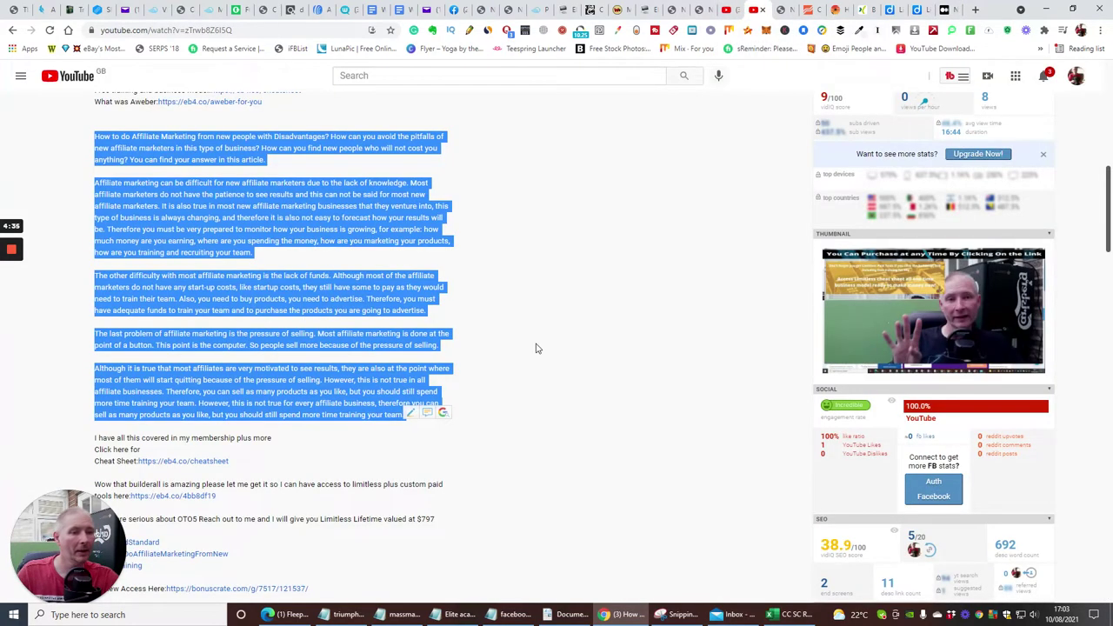
Copy the video's short youtu.be link from YouTube's Share dialog.
left_click(534, 348)
scroll(273, 430, "up", 5)
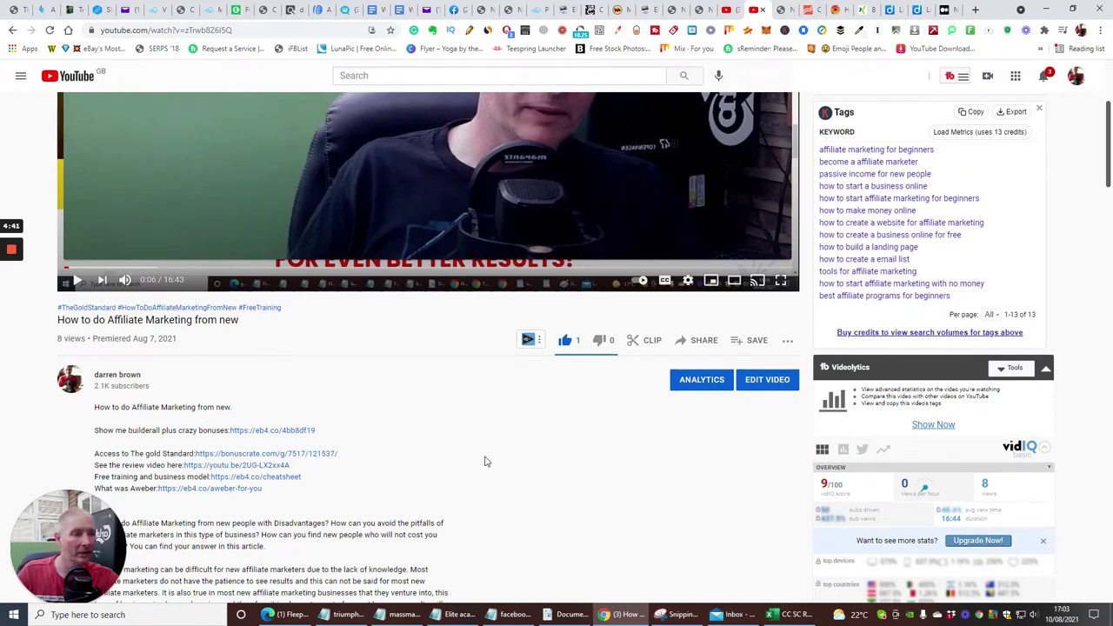
left_click(706, 342)
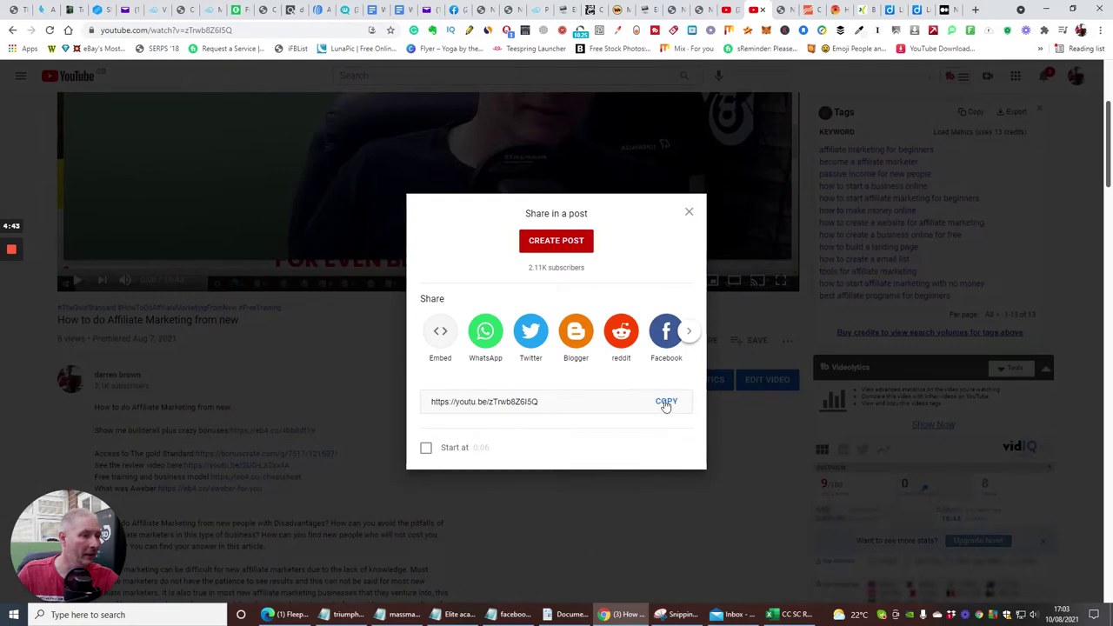
left_click(665, 403)
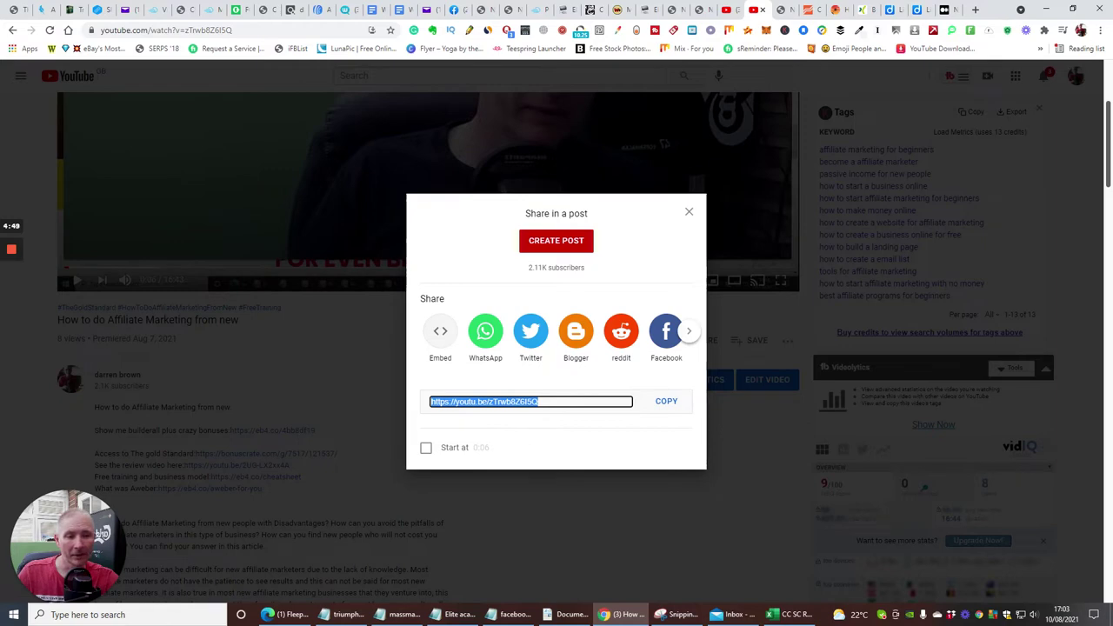
left_click(946, 10)
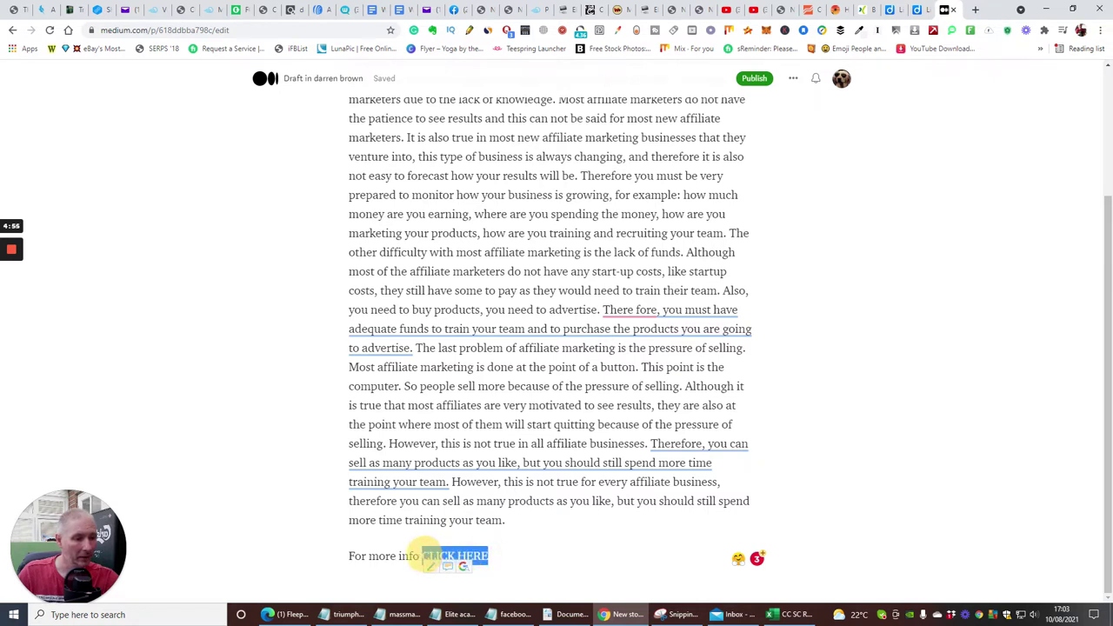
Link the closing words 'CLICK HERE' to the copied youtu.be video link.
left_click_drag(424, 557, 424, 558)
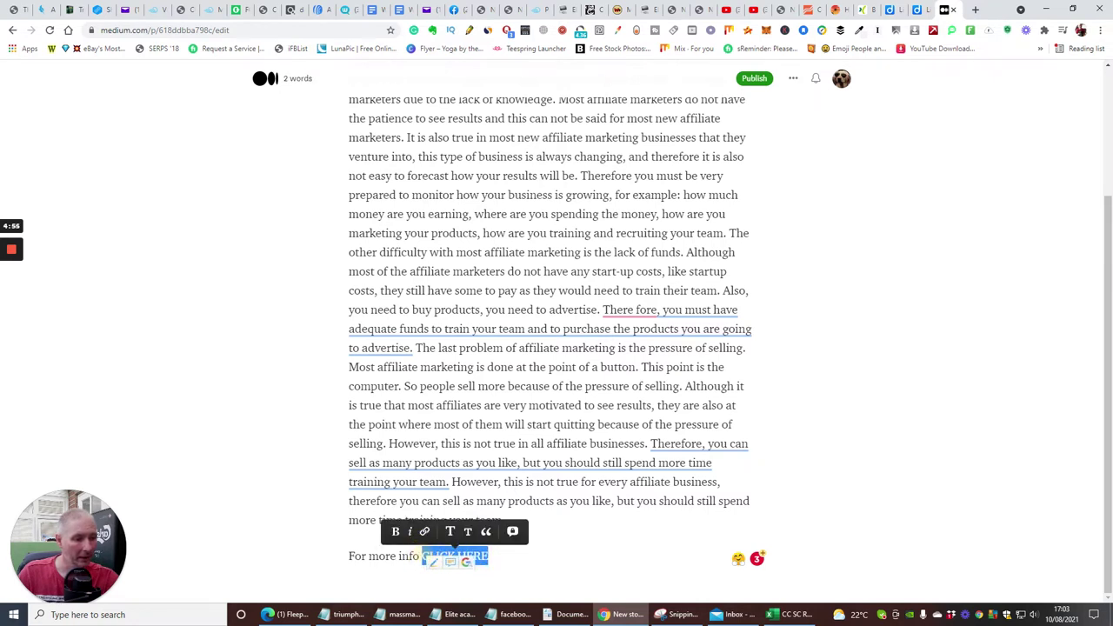
left_click(425, 533)
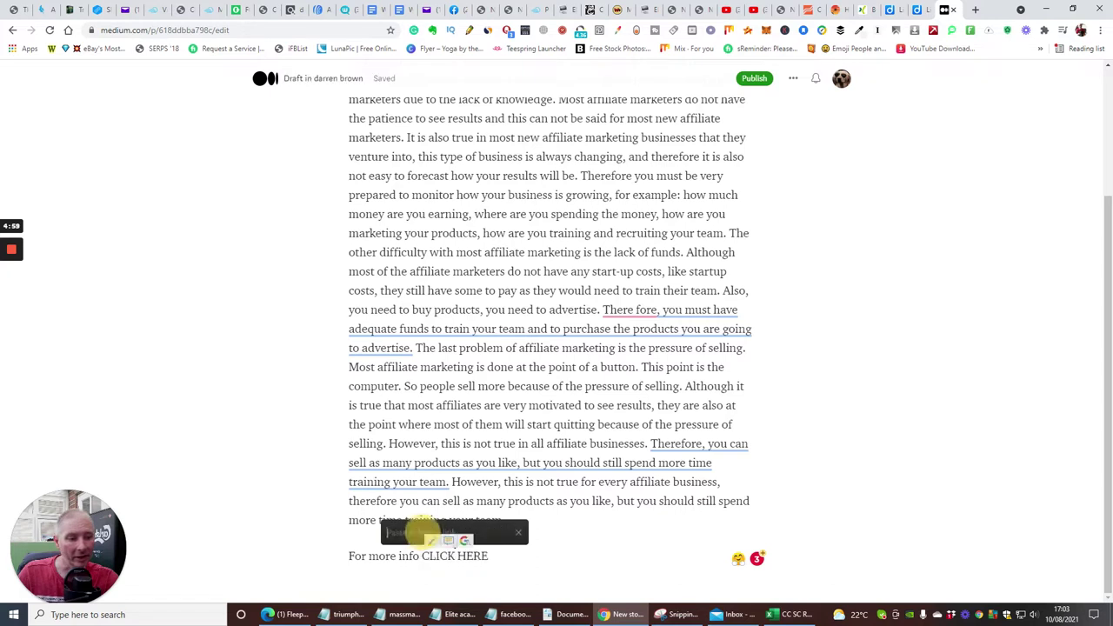
right_click(411, 534)
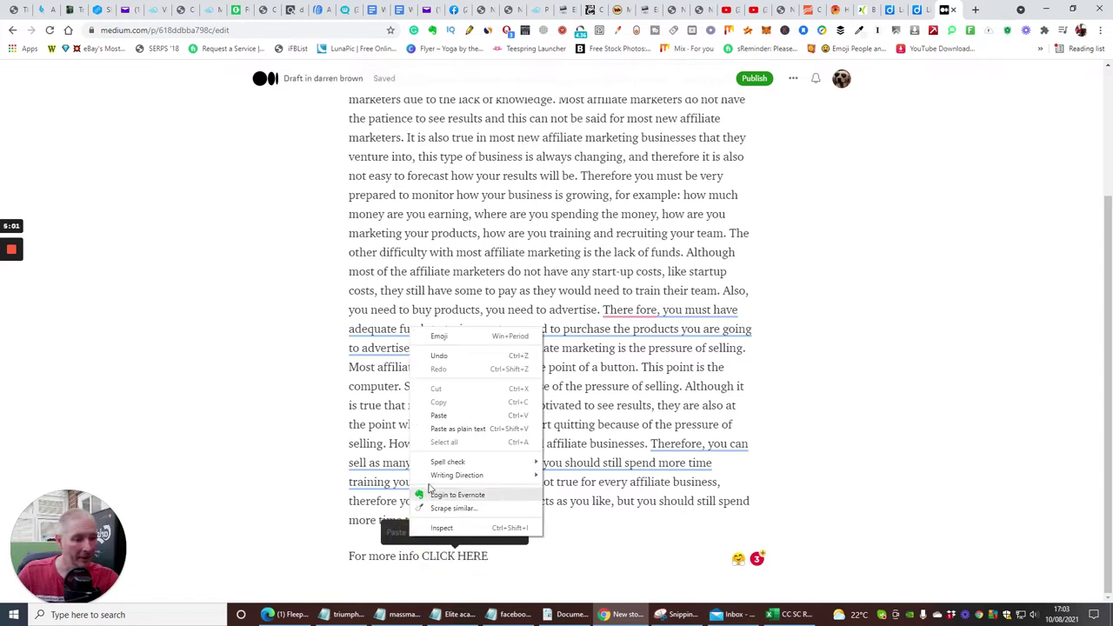
left_click(438, 415)
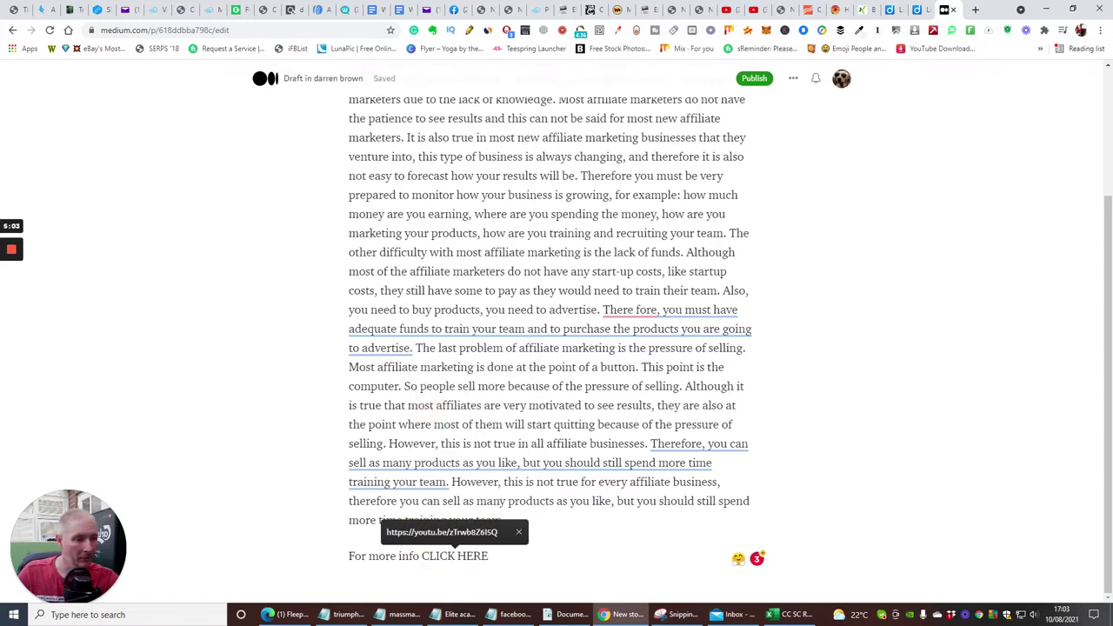
left_click(567, 527)
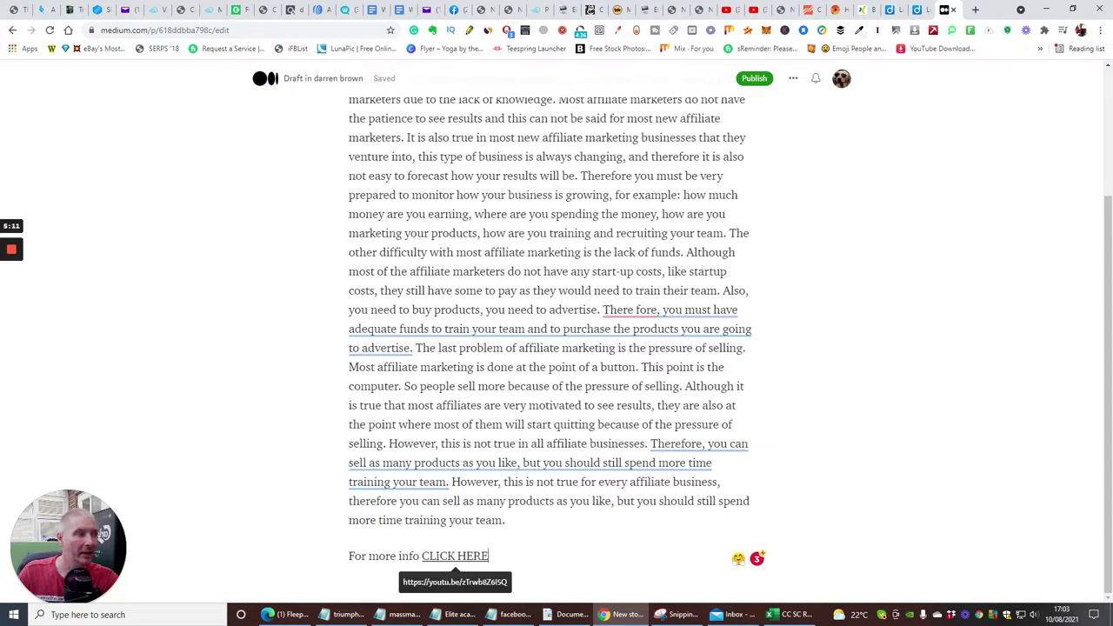
View the story's Publish page, then go back without publishing.
left_click(755, 78)
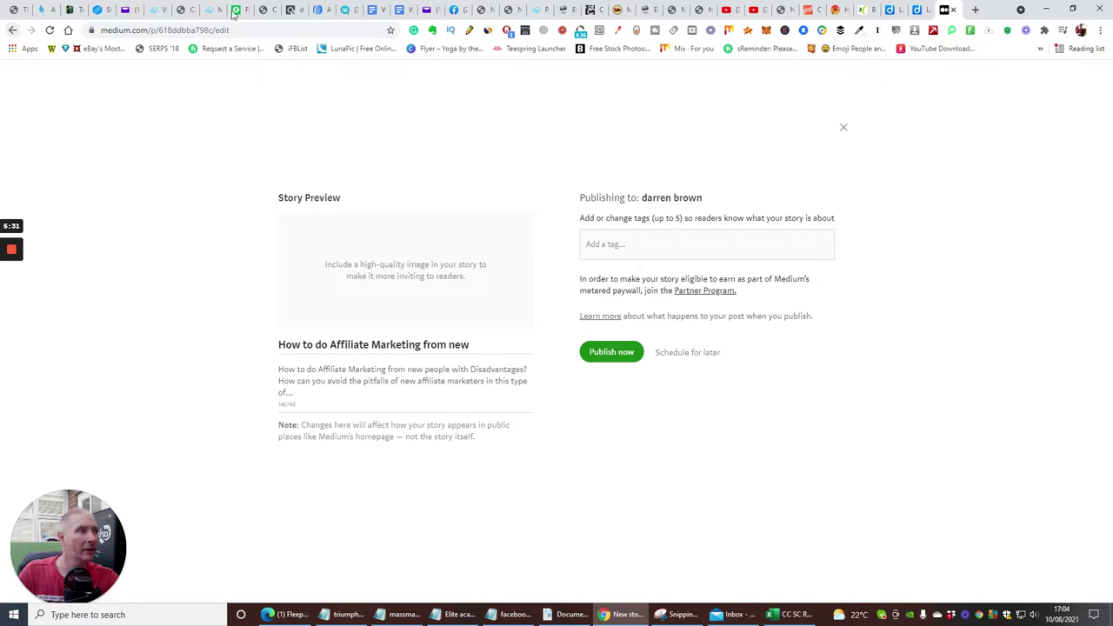
left_click(14, 30)
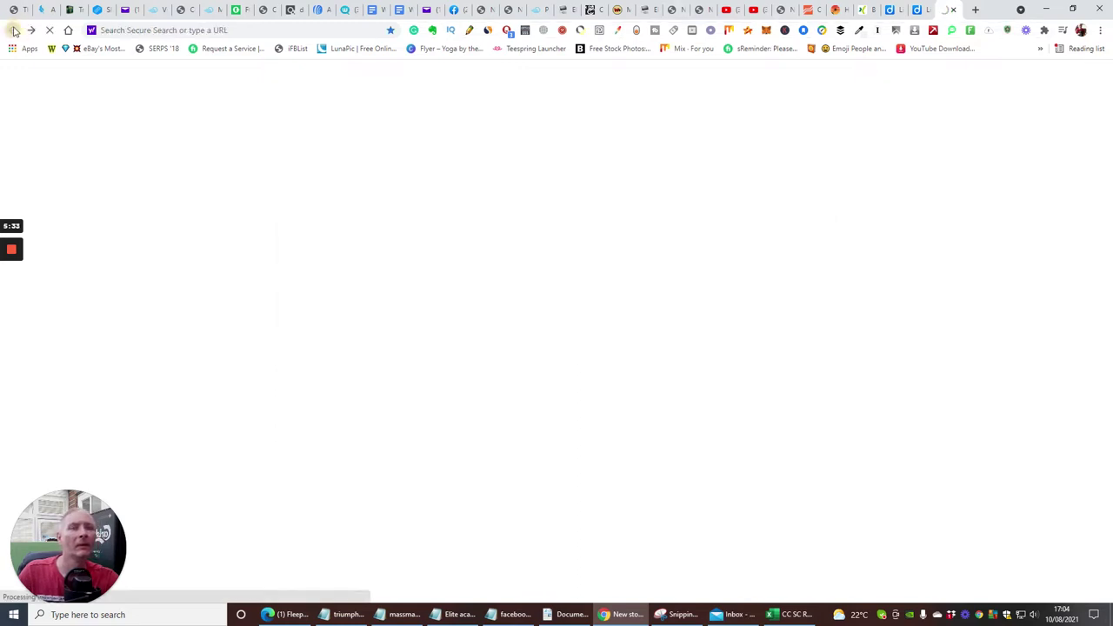
In a new tab, start another Medium new-story draft via the 'medium' suggestion.
left_click(974, 11)
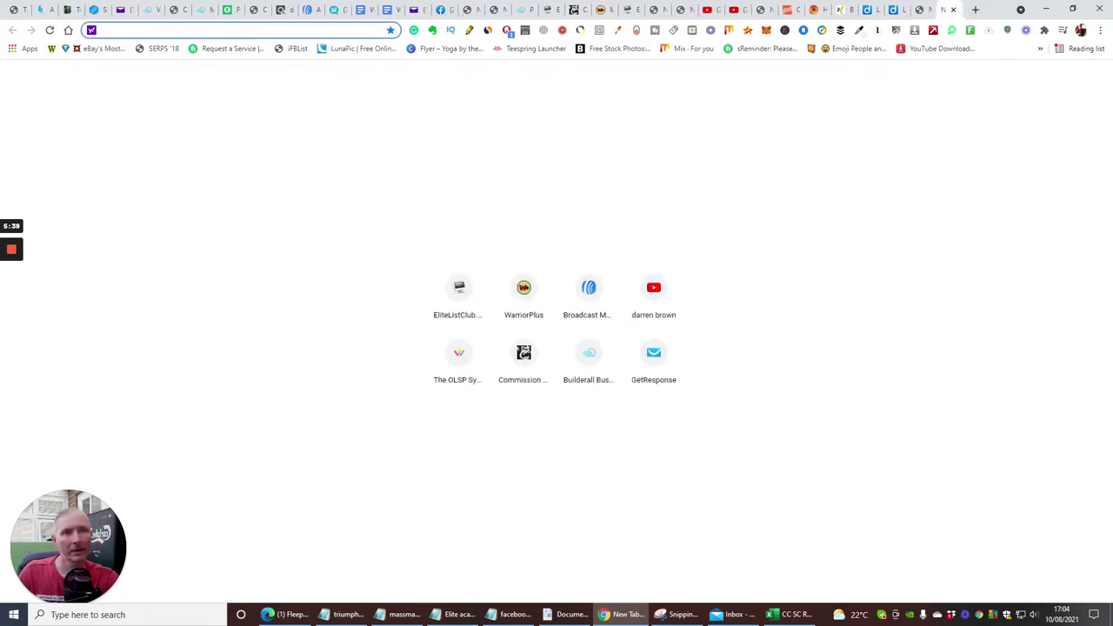
type("medium")
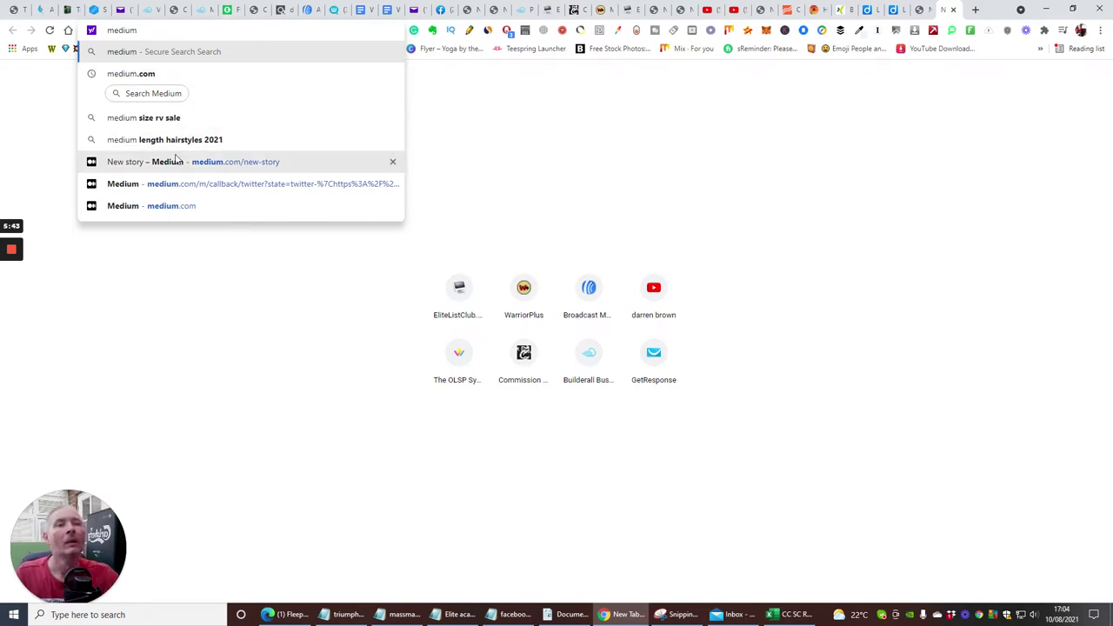
left_click(178, 161)
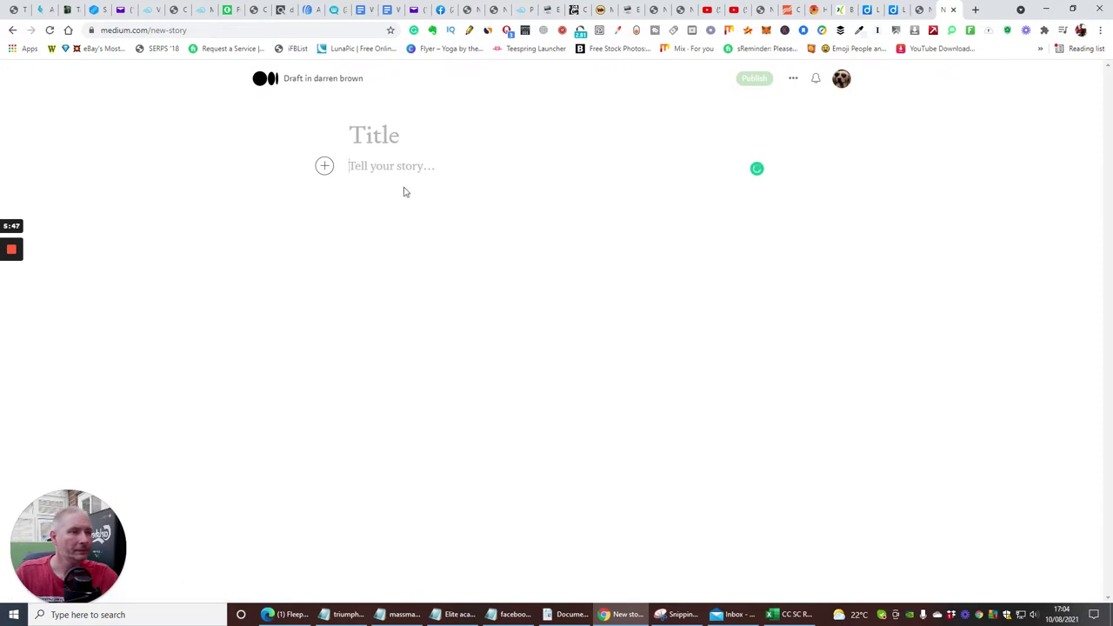
Dismiss the unavailable story-settings notice and close the YouTube video's Share dialog.
left_click(794, 80)
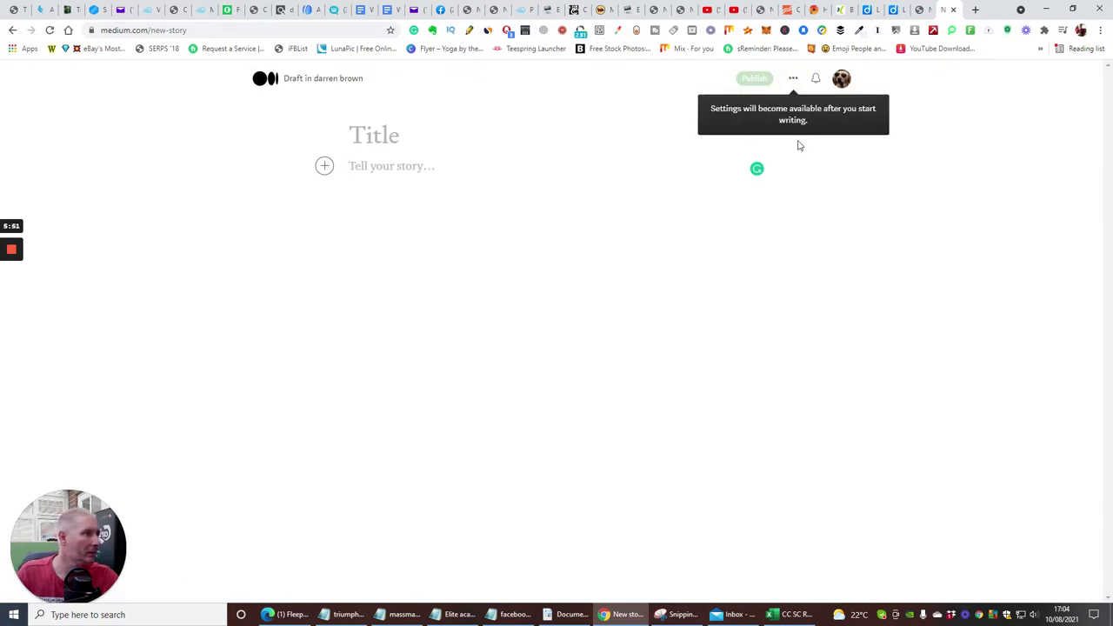
left_click(844, 145)
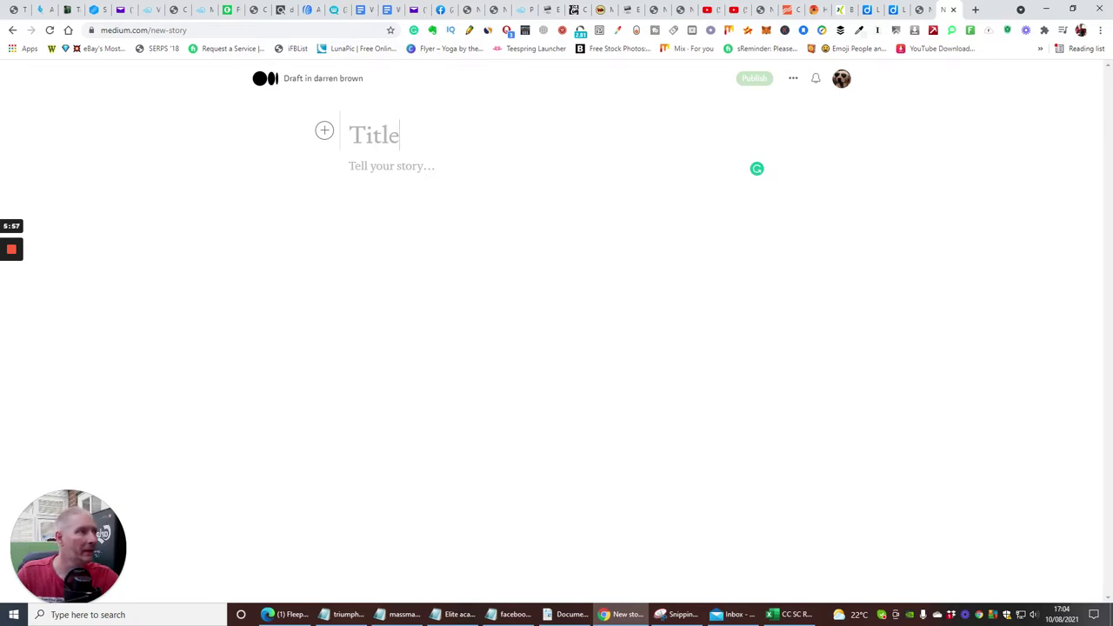
left_click(735, 10)
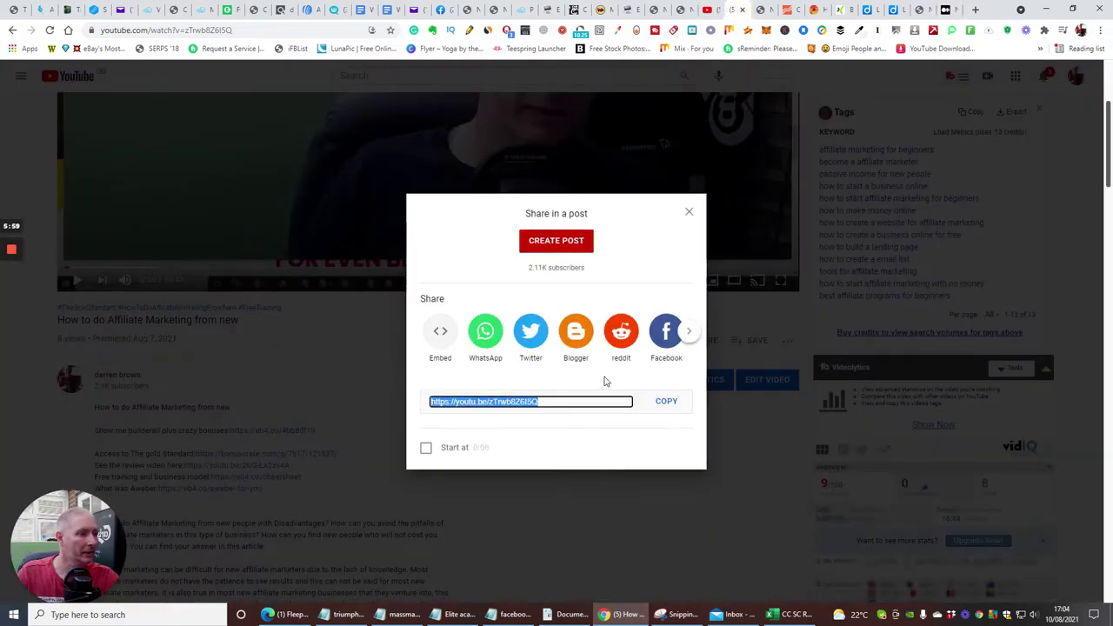
left_click(687, 213)
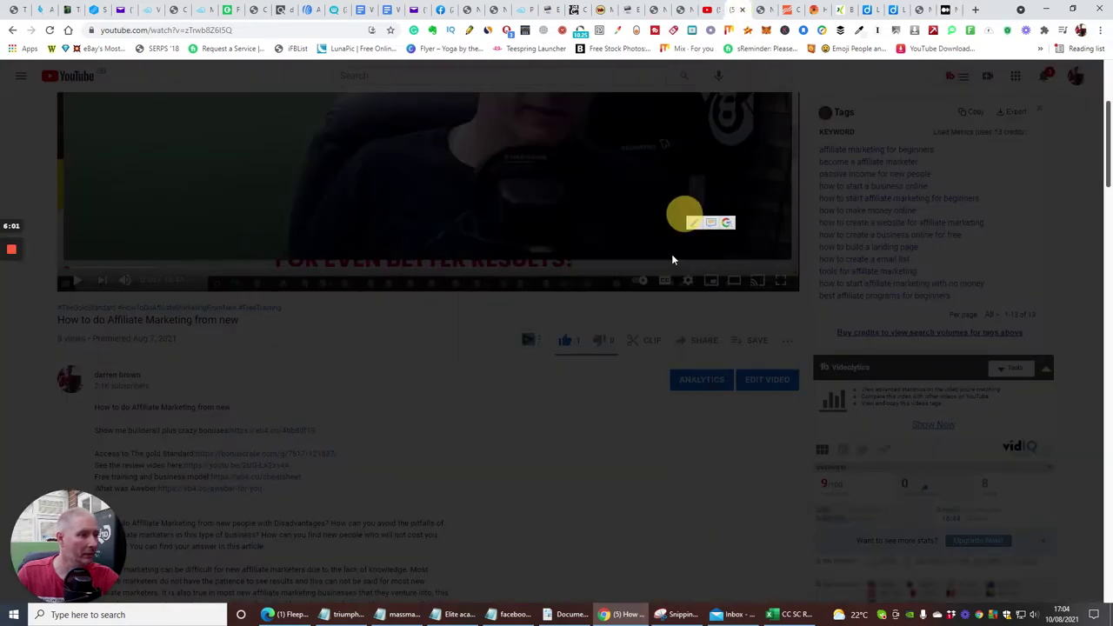
Copy the YouTube video title and paste it as the Medium story title.
left_click_drag(237, 320, 62, 311)
right_click(85, 322)
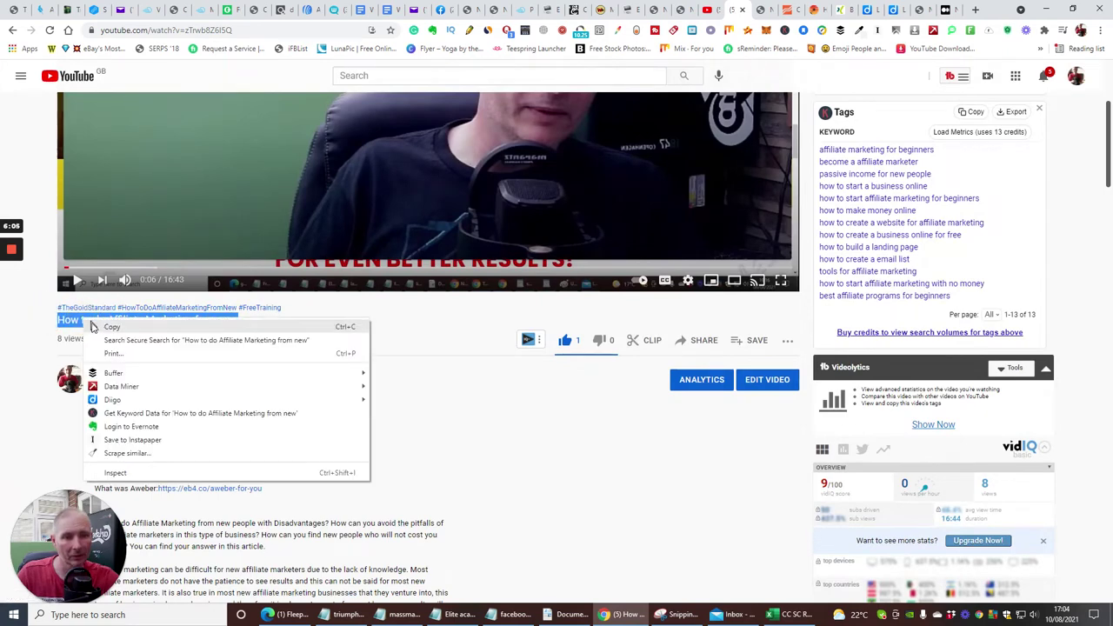
left_click(95, 326)
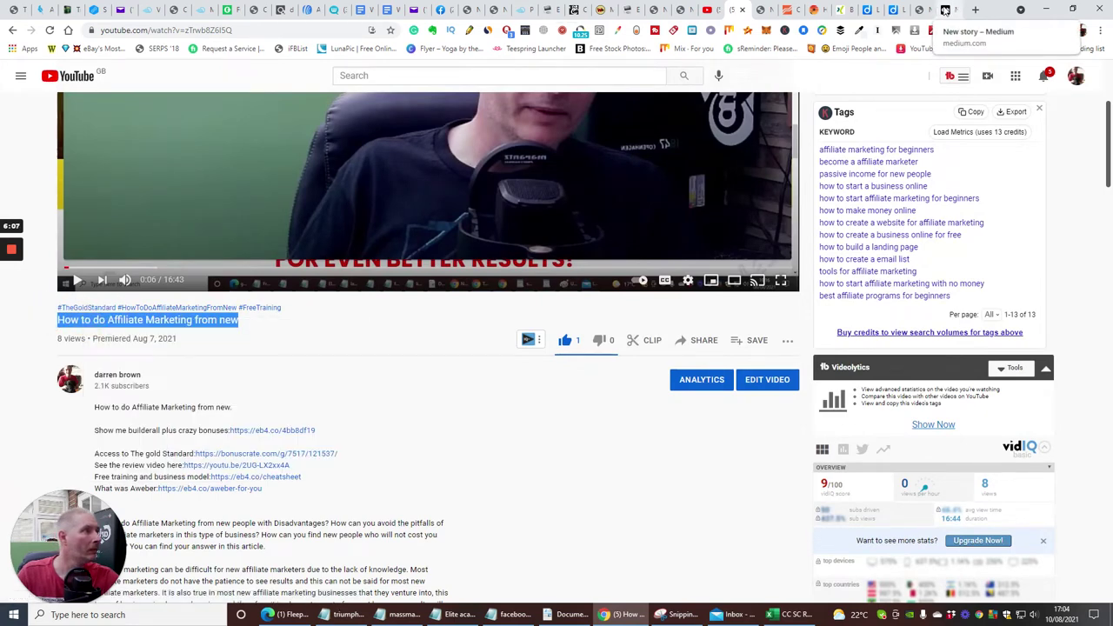
left_click(947, 9)
right_click(415, 143)
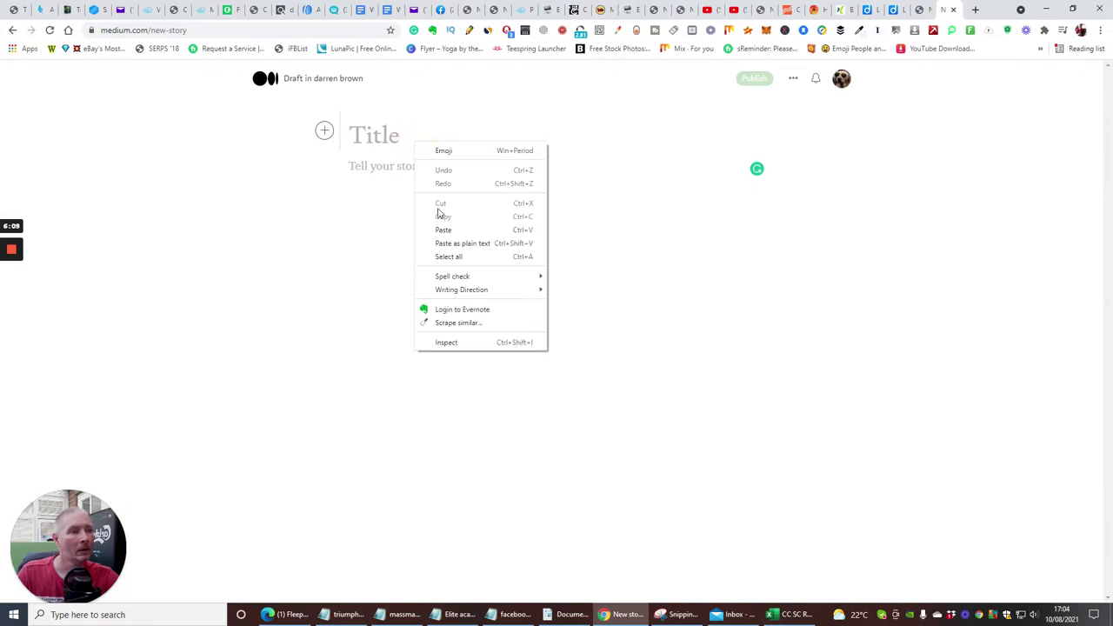
left_click(440, 231)
left_click(432, 198)
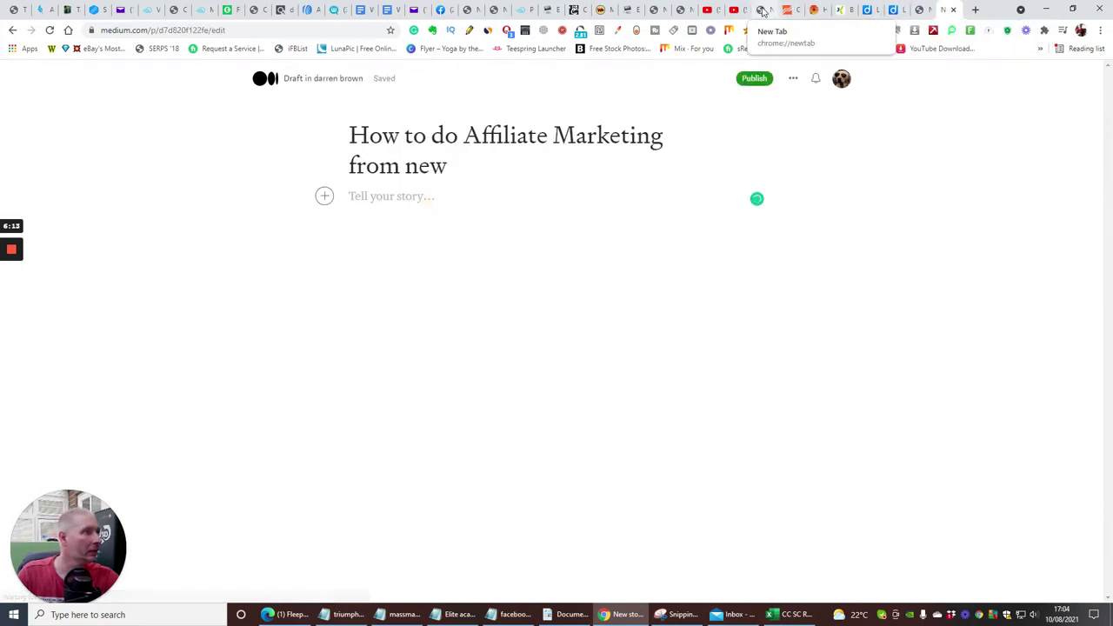
left_click(733, 10)
Copy the article paragraphs from the YouTube description and paste them into the Medium story body.
scroll(360, 390, "down", 5)
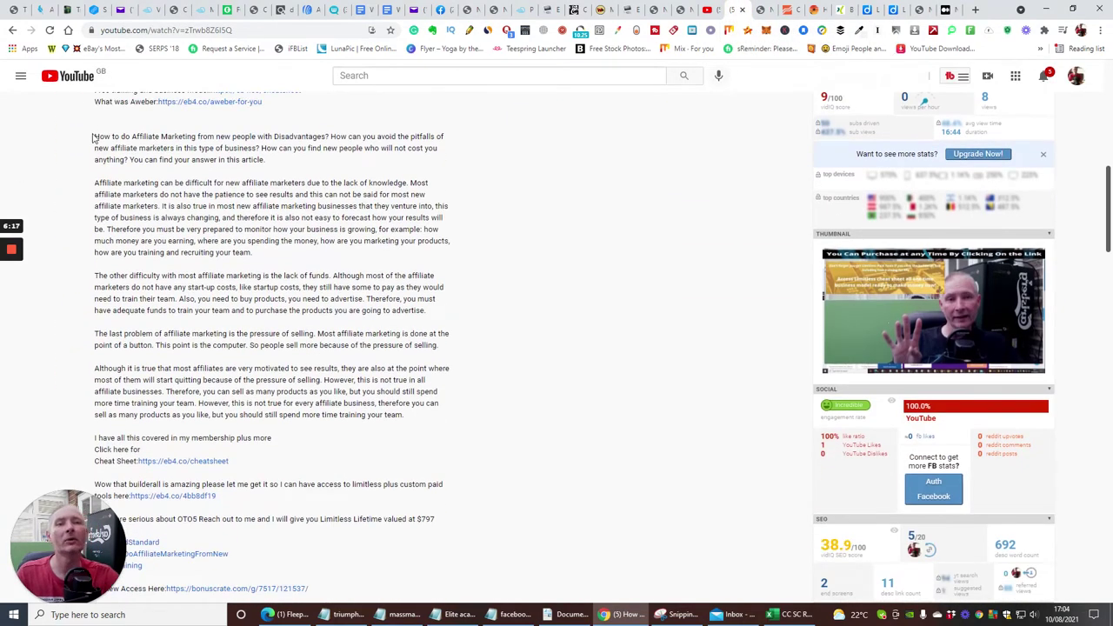
left_click_drag(93, 137, 532, 419)
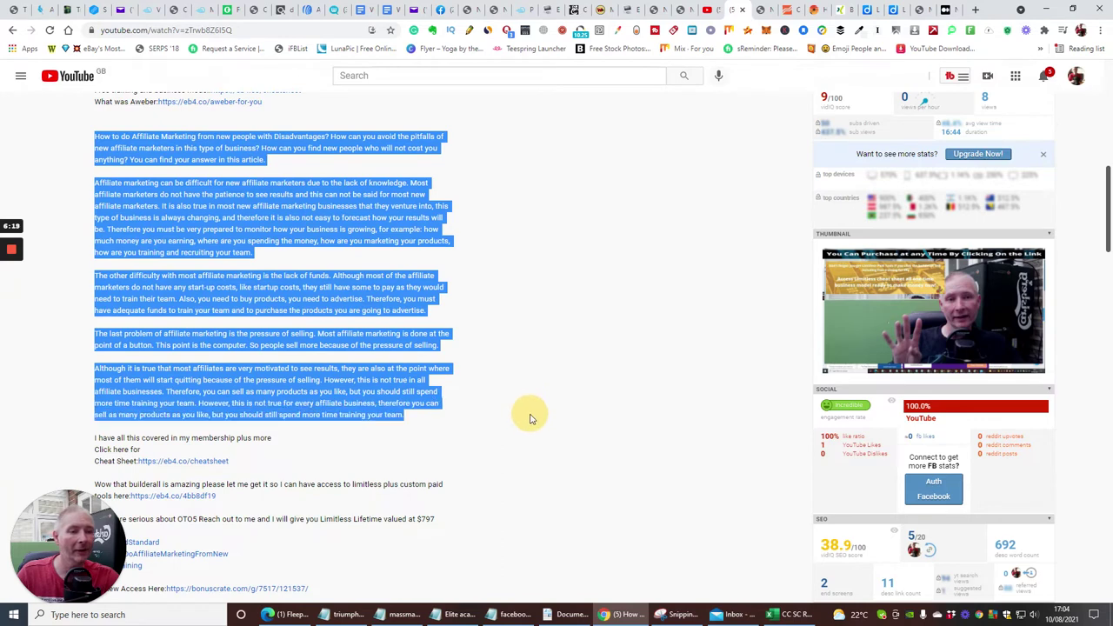
right_click(359, 390)
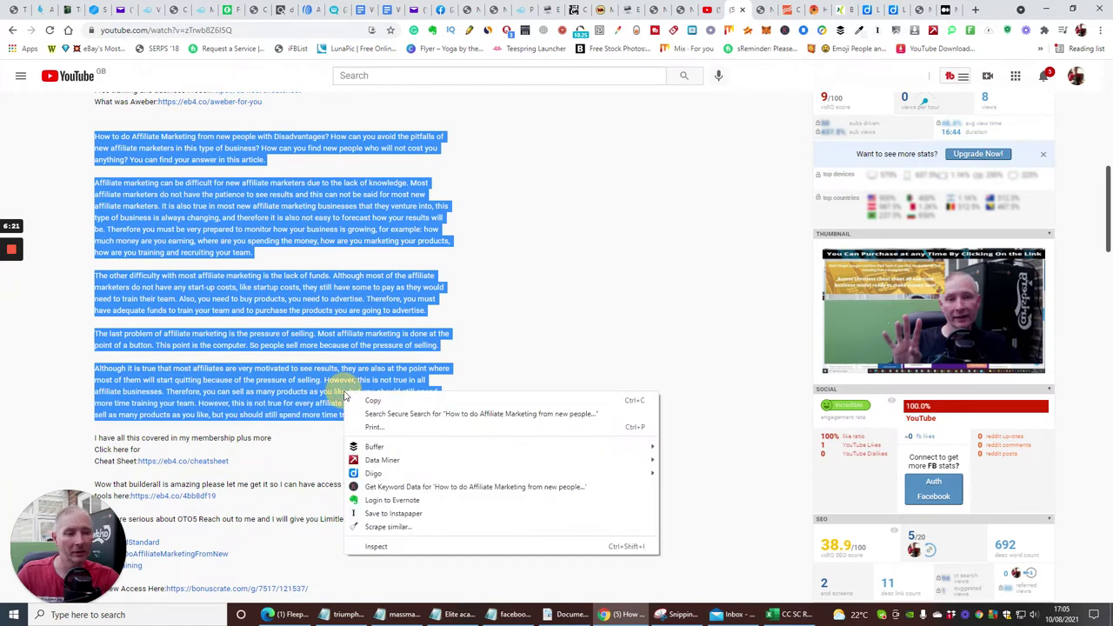
left_click(387, 398)
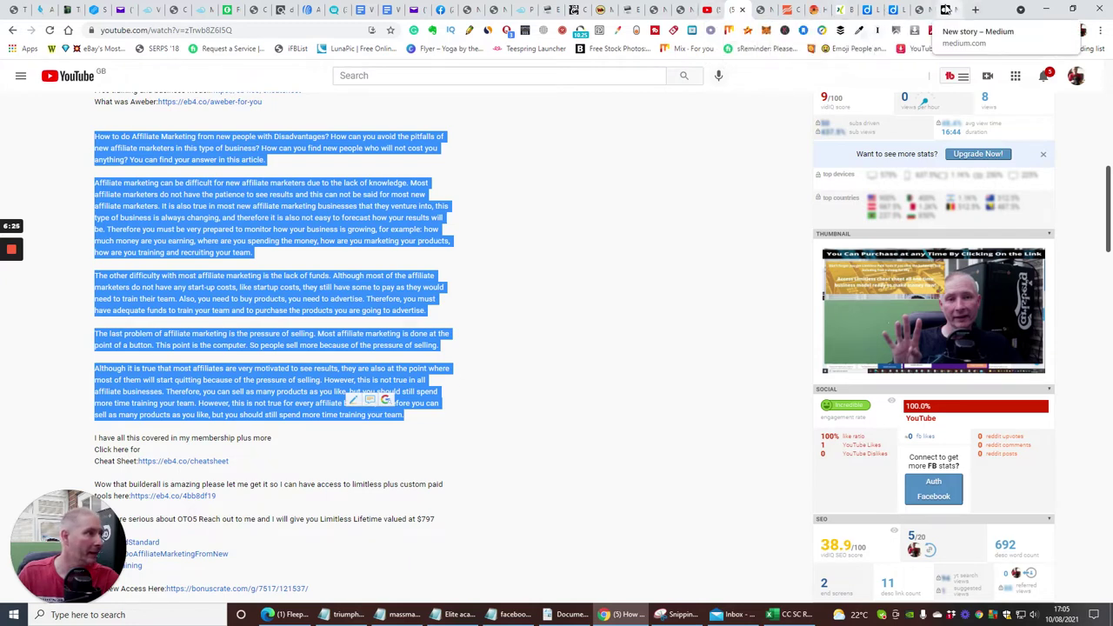
left_click(946, 10)
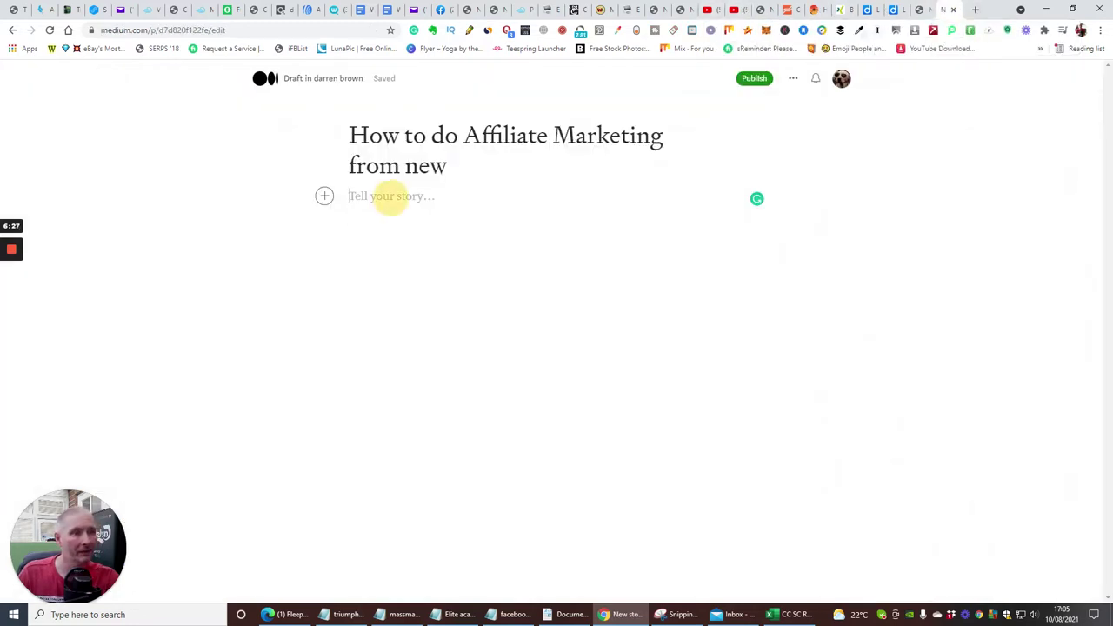
right_click(390, 195)
left_click(405, 286)
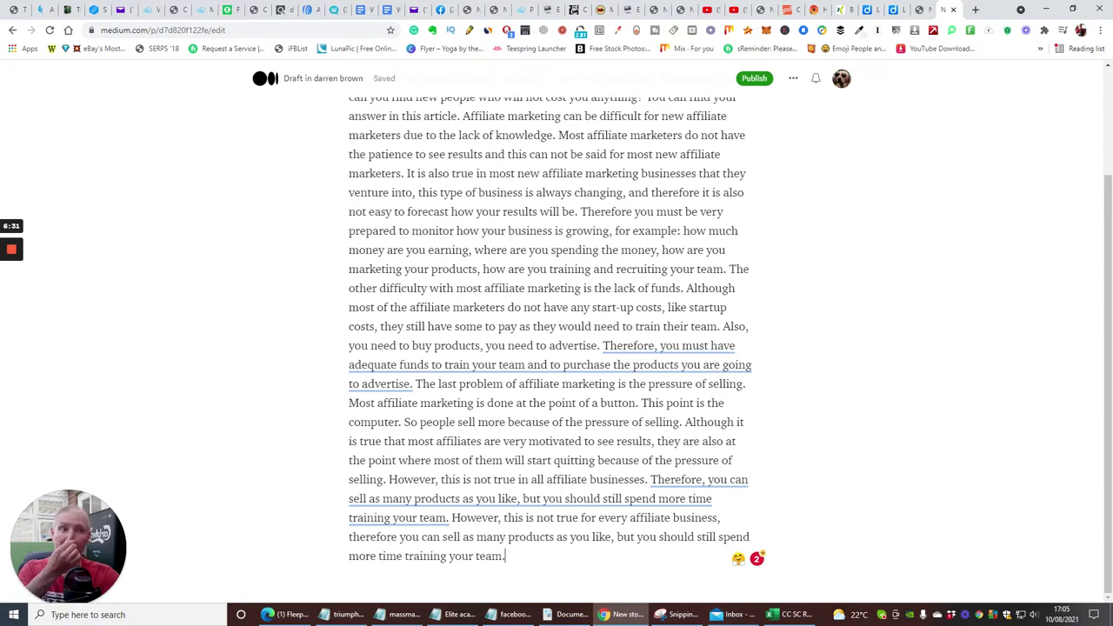
scroll(551, 348, "up", 2)
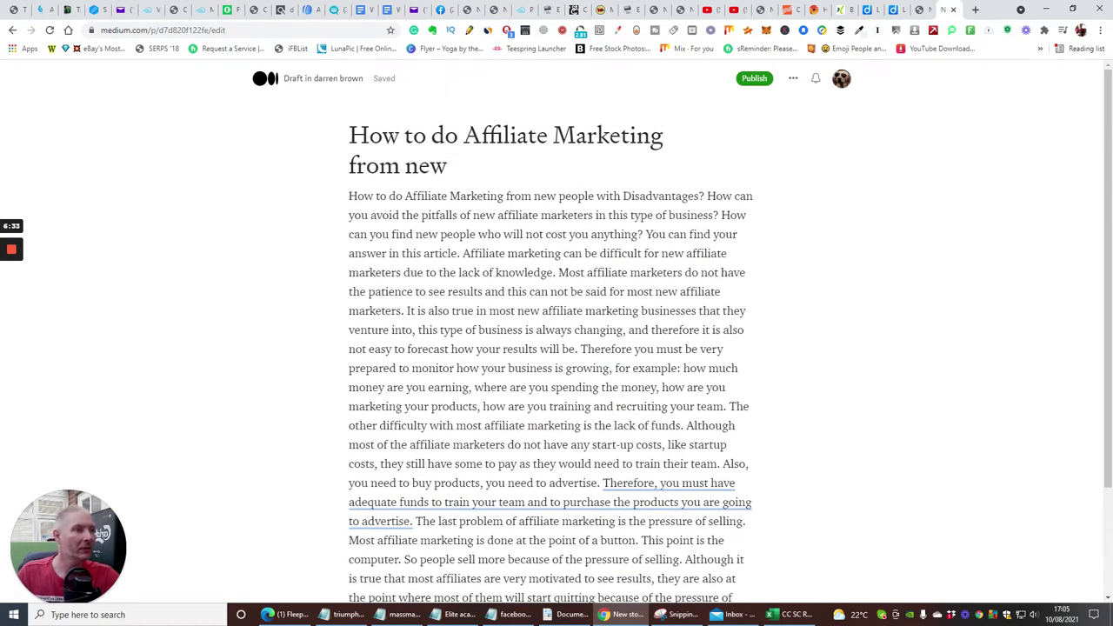
scroll(550, 348, "down", 2)
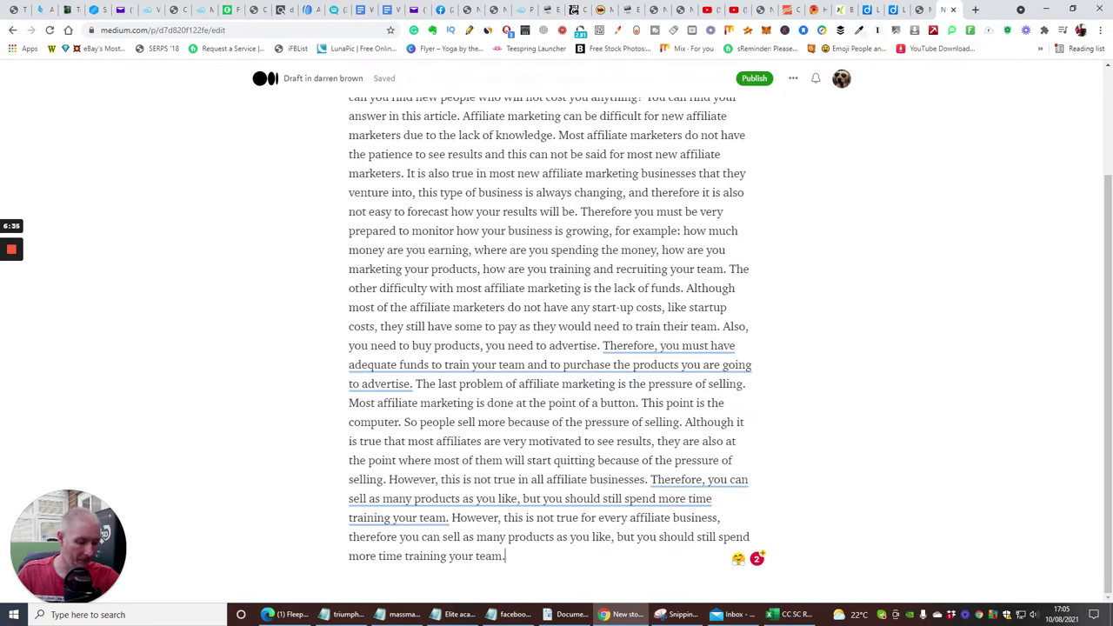
Add a new closing paragraph reading 'Click here' after the article.
key("Return")
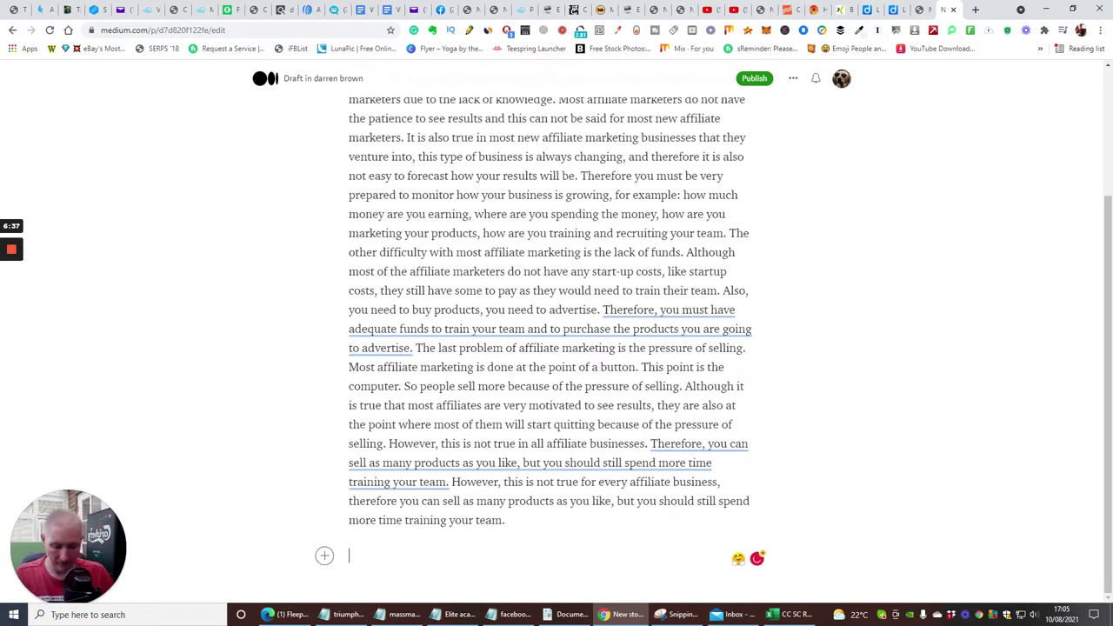
type("Clic")
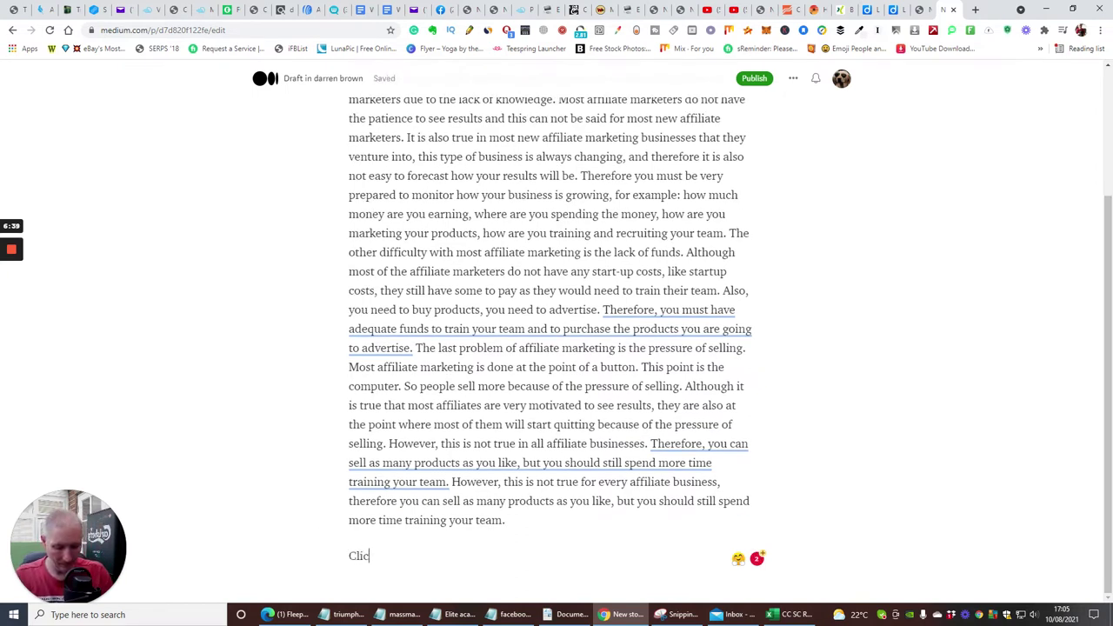
type("k h")
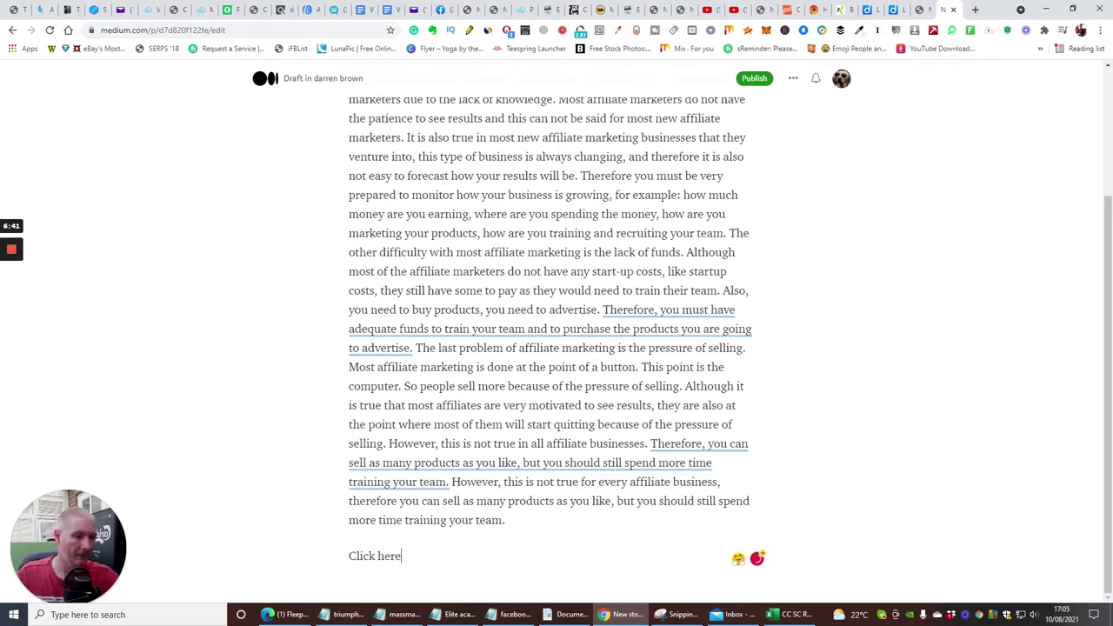
type("ere")
left_click_drag(401, 557, 346, 558)
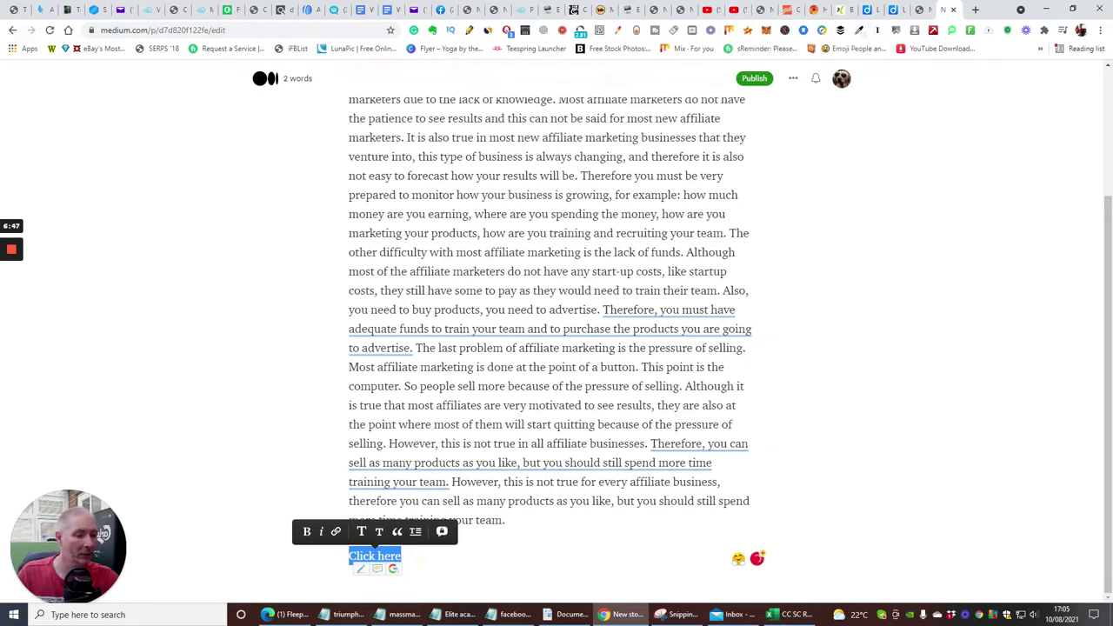
left_click(402, 557)
left_click_drag(402, 557, 363, 556)
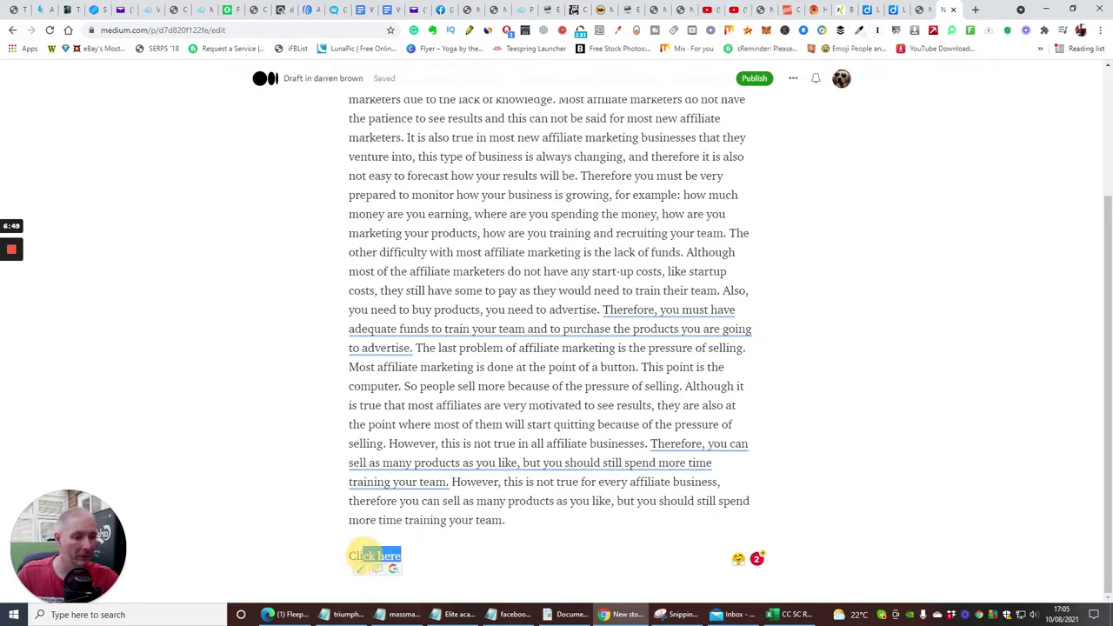
left_click(413, 556)
Copy the video's youtu.be share link and link the 'Click here' text to it.
left_click(733, 7)
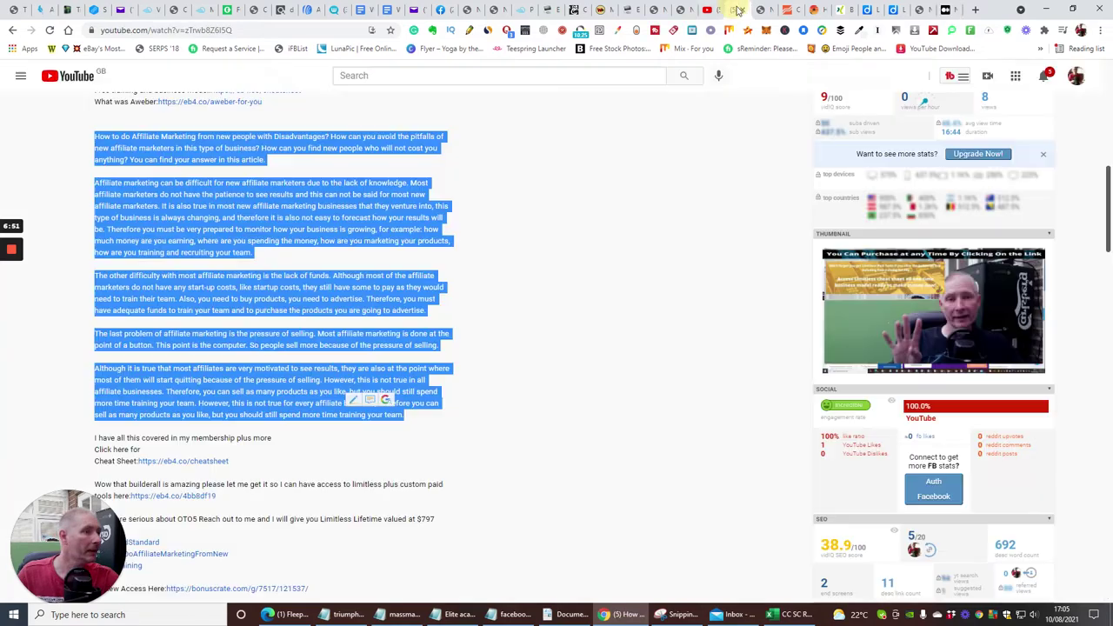
scroll(576, 179, "up", 6)
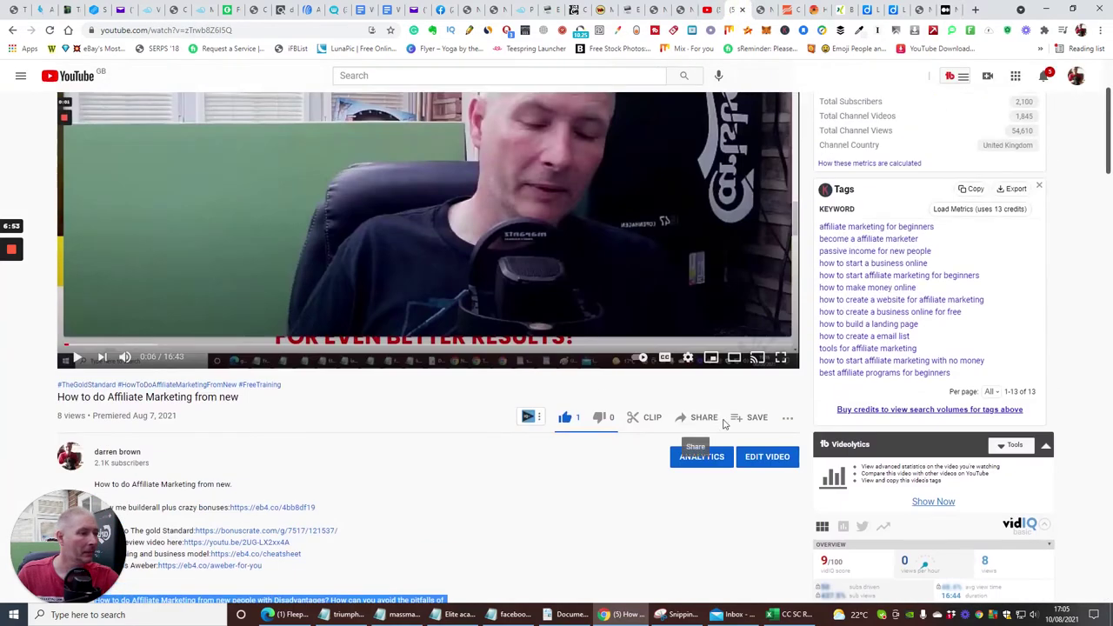
left_click(703, 417)
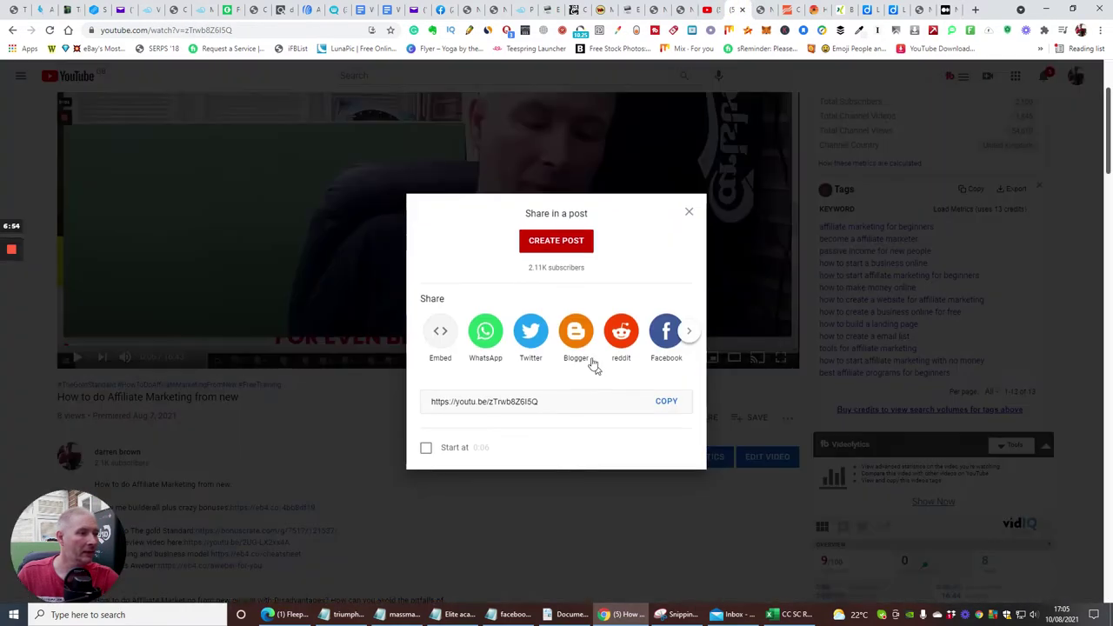
left_click(661, 402)
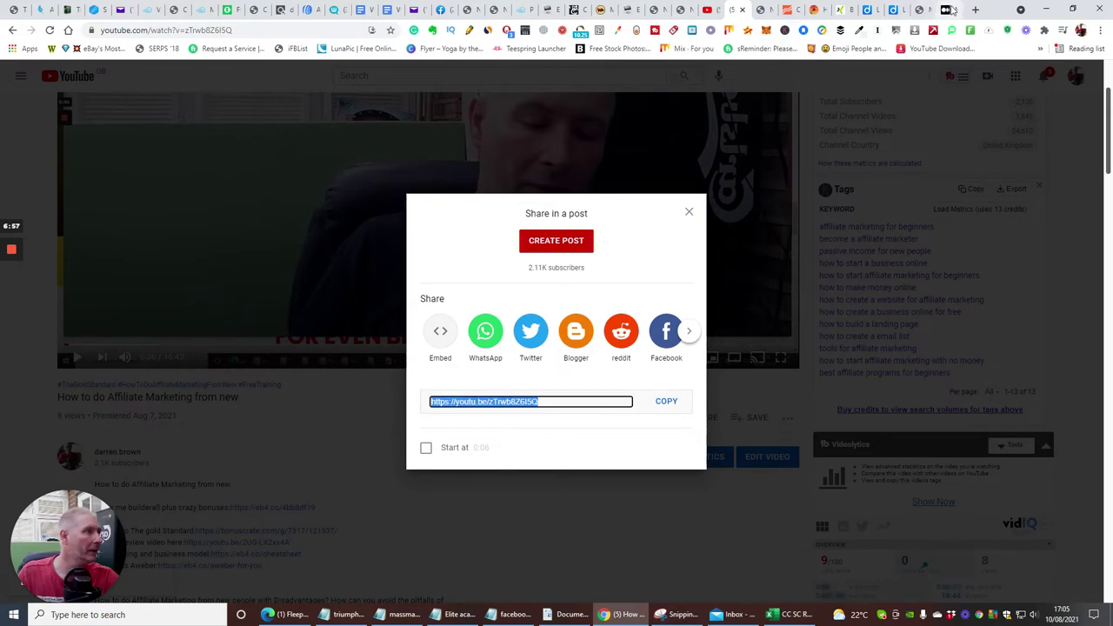
left_click(945, 9)
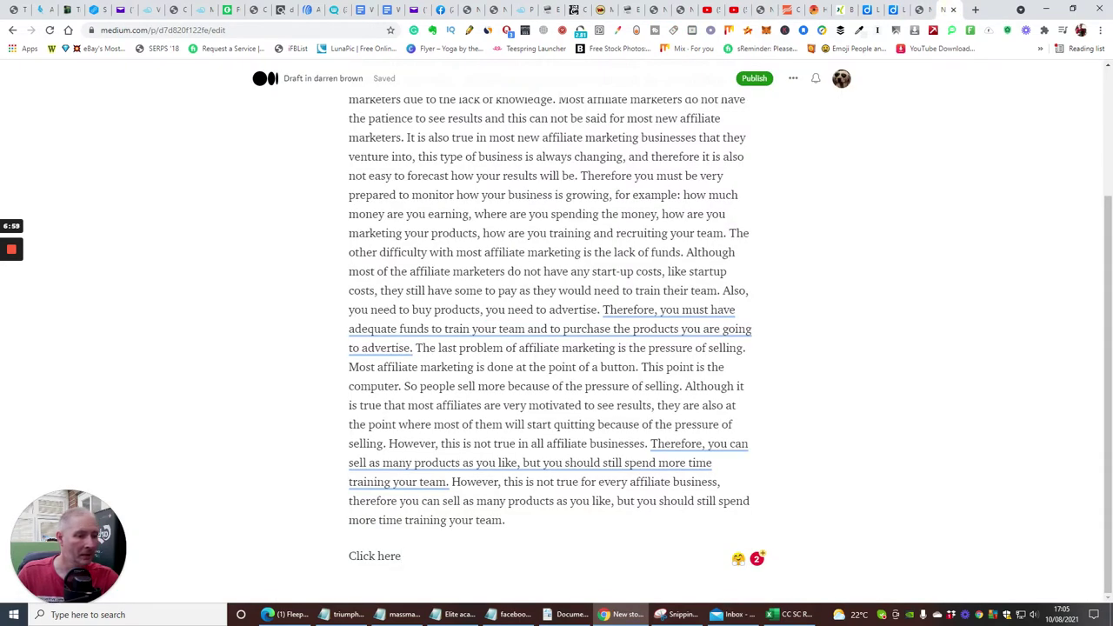
left_click_drag(409, 558, 340, 557)
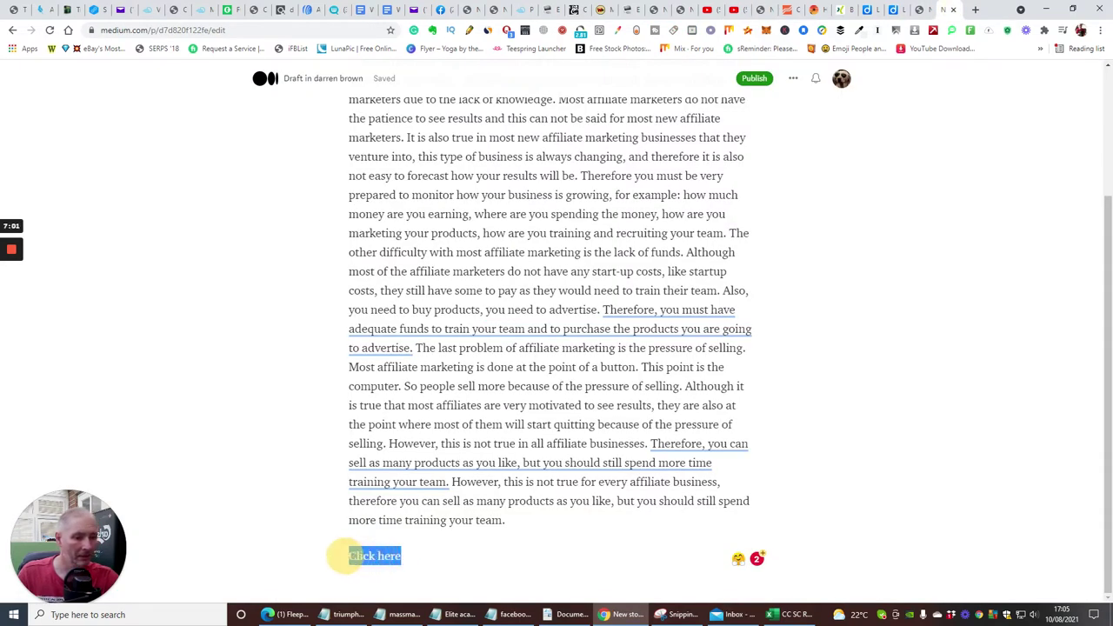
left_click(335, 531)
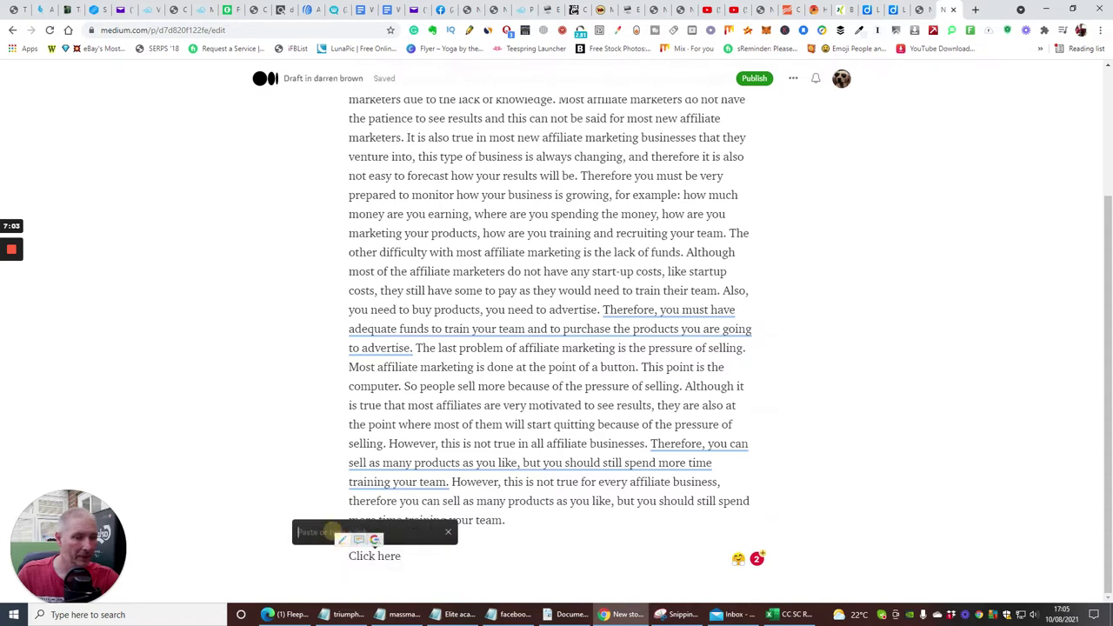
right_click(306, 533)
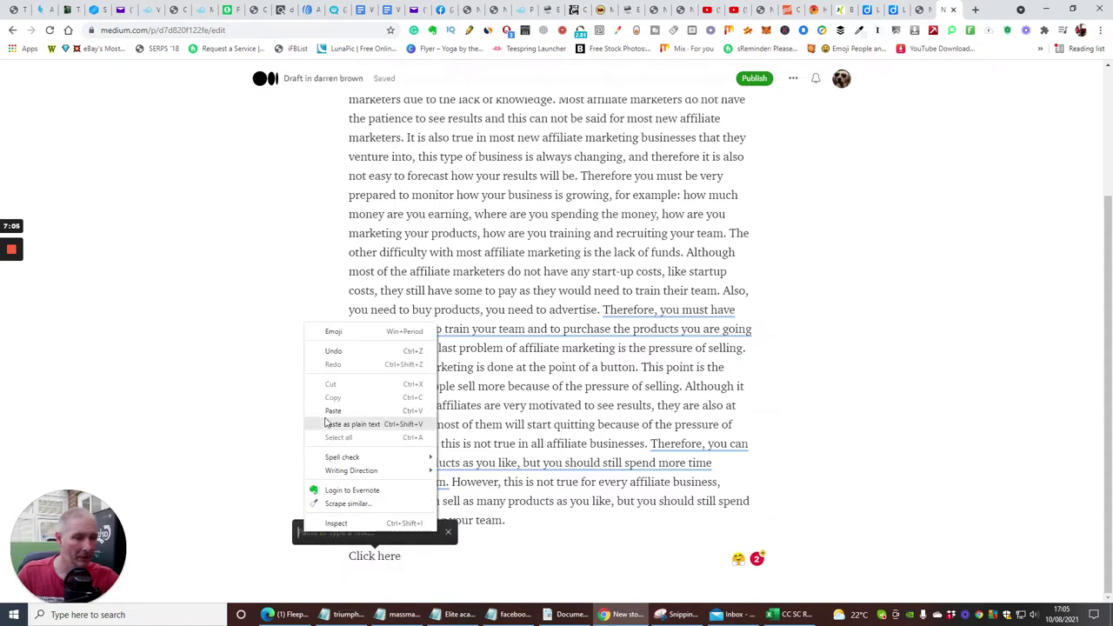
left_click(332, 411)
left_click(501, 546)
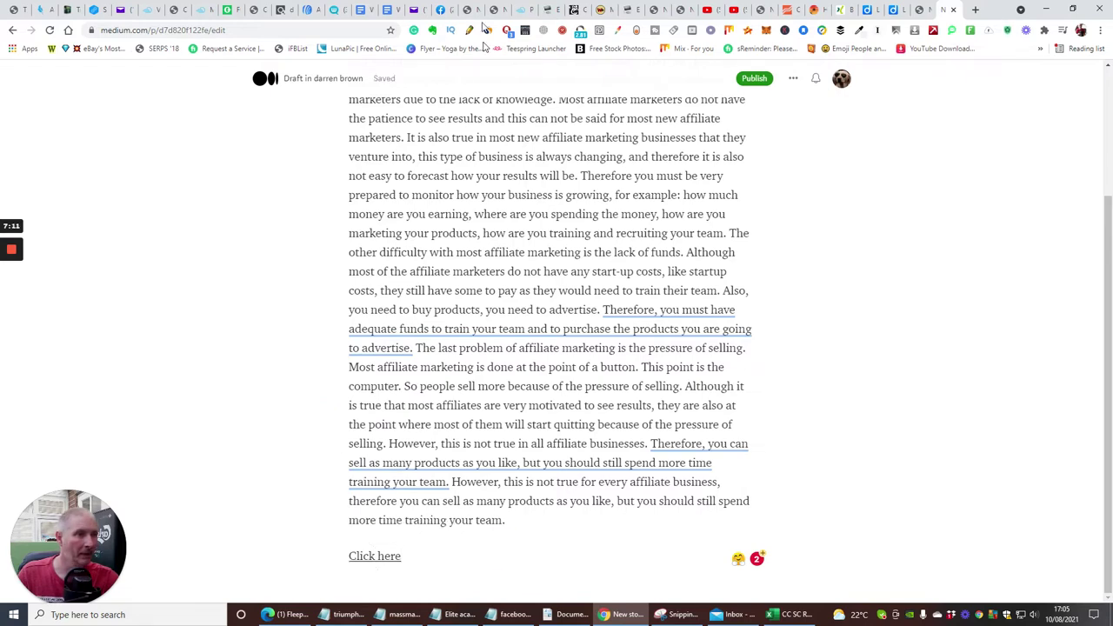
scroll(551, 348, "up", 3)
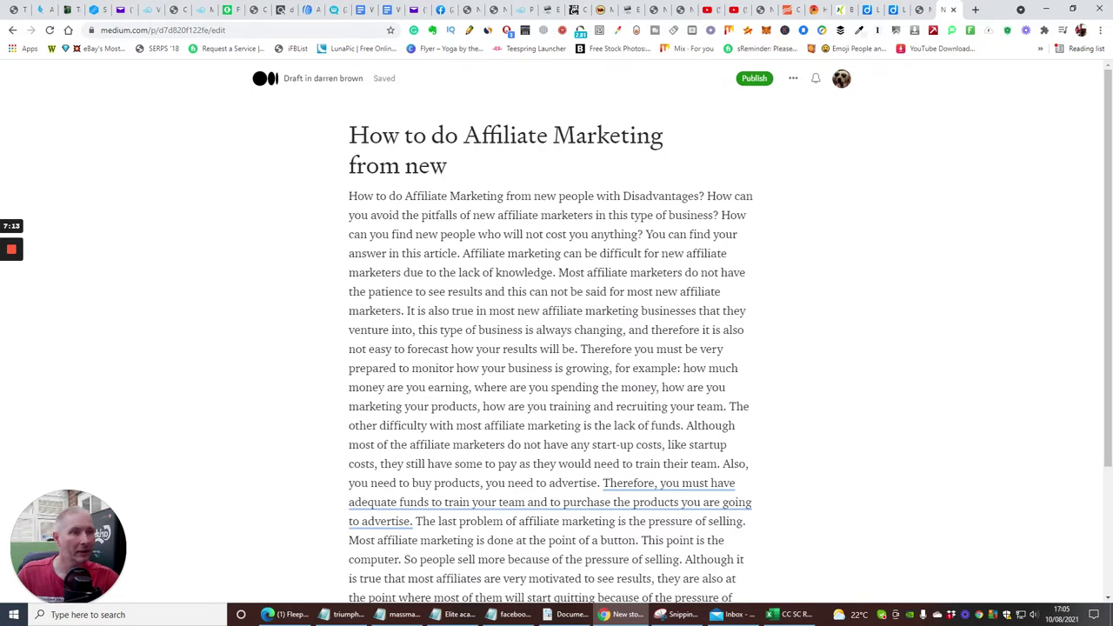
Insert the 'Sign up with Builderall and Get Limitless Included' image from Downloads above the title.
left_click(345, 131)
scroll(348, 137, "up", 1)
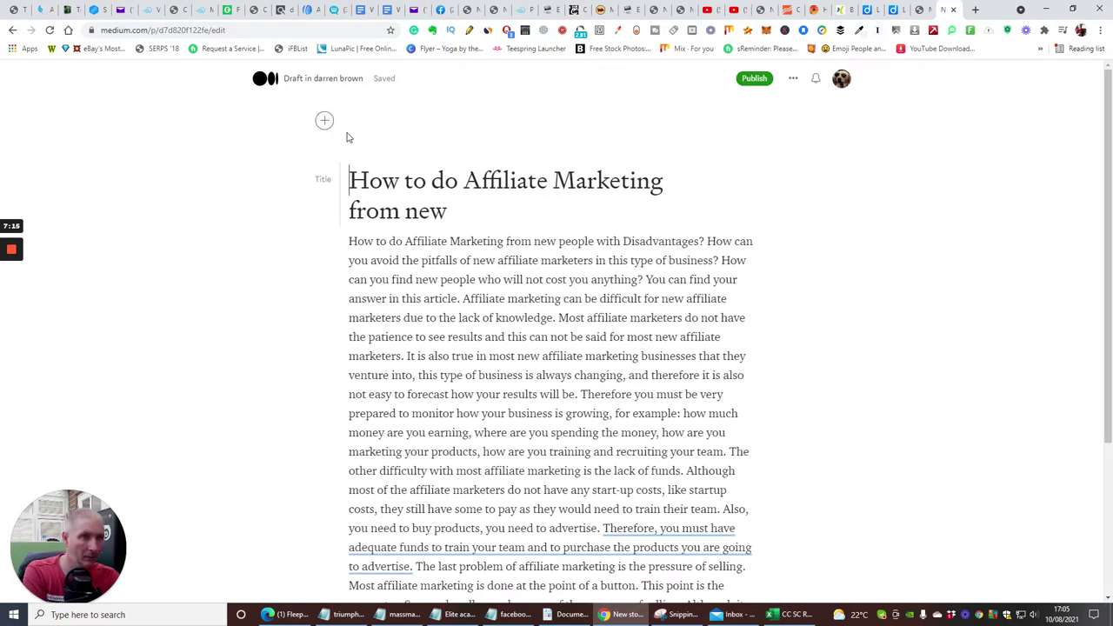
left_click(355, 142)
left_click(344, 145)
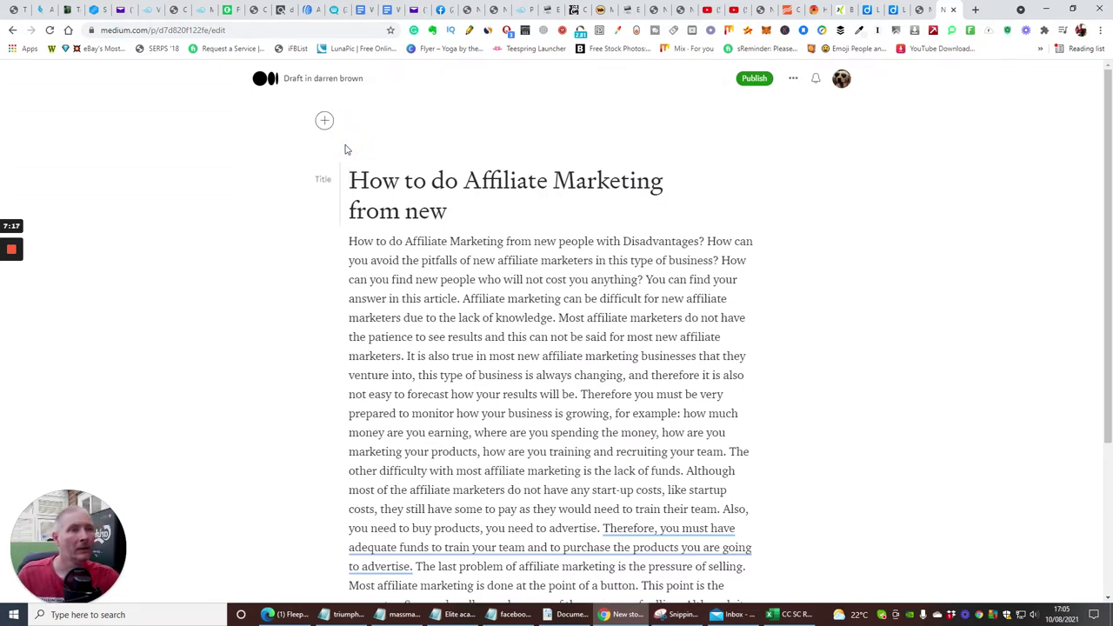
left_click(321, 124)
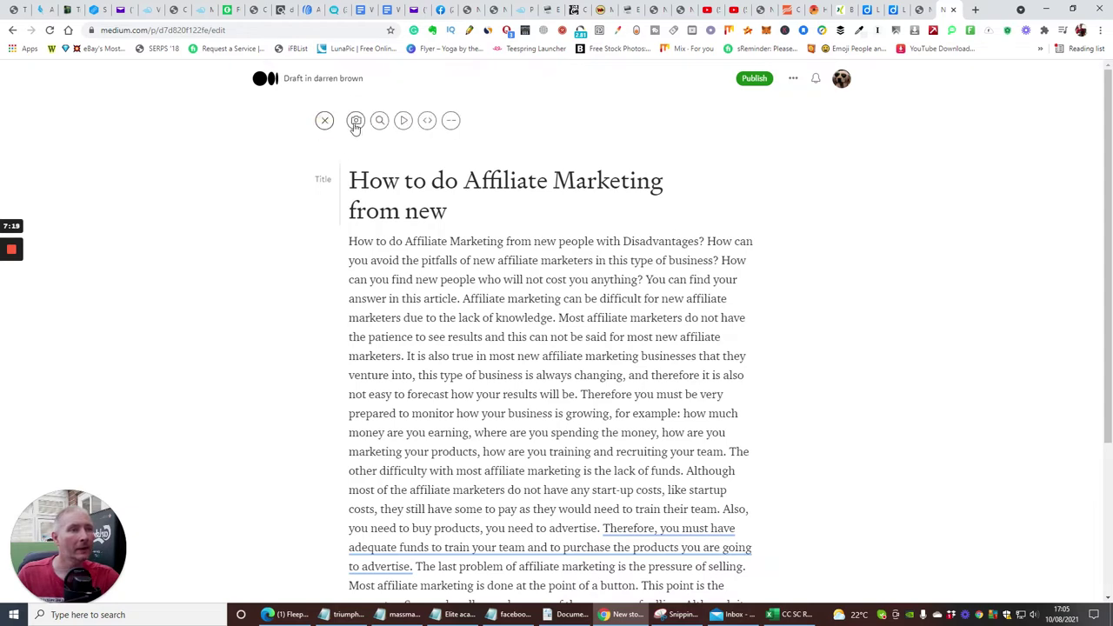
left_click(356, 124)
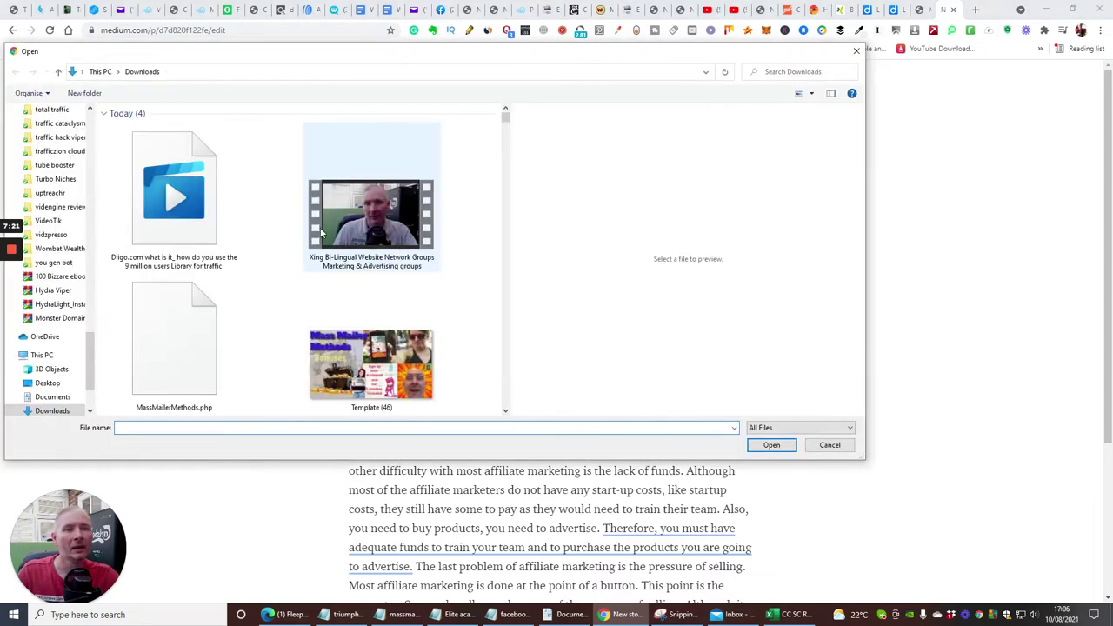
scroll(281, 311, "down", 3)
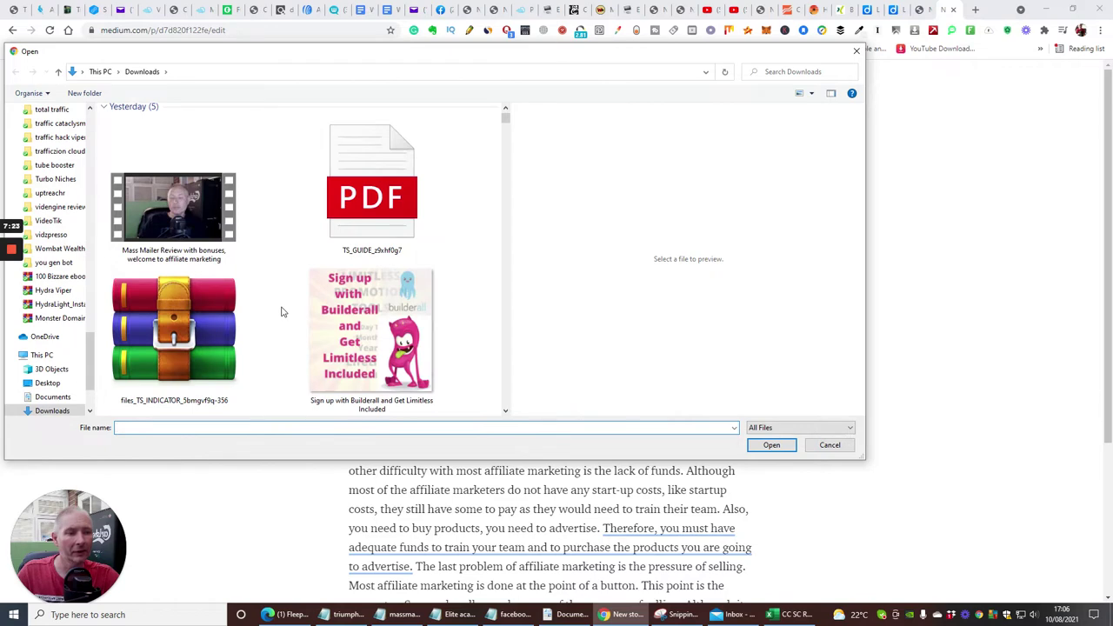
scroll(281, 311, "down", 4)
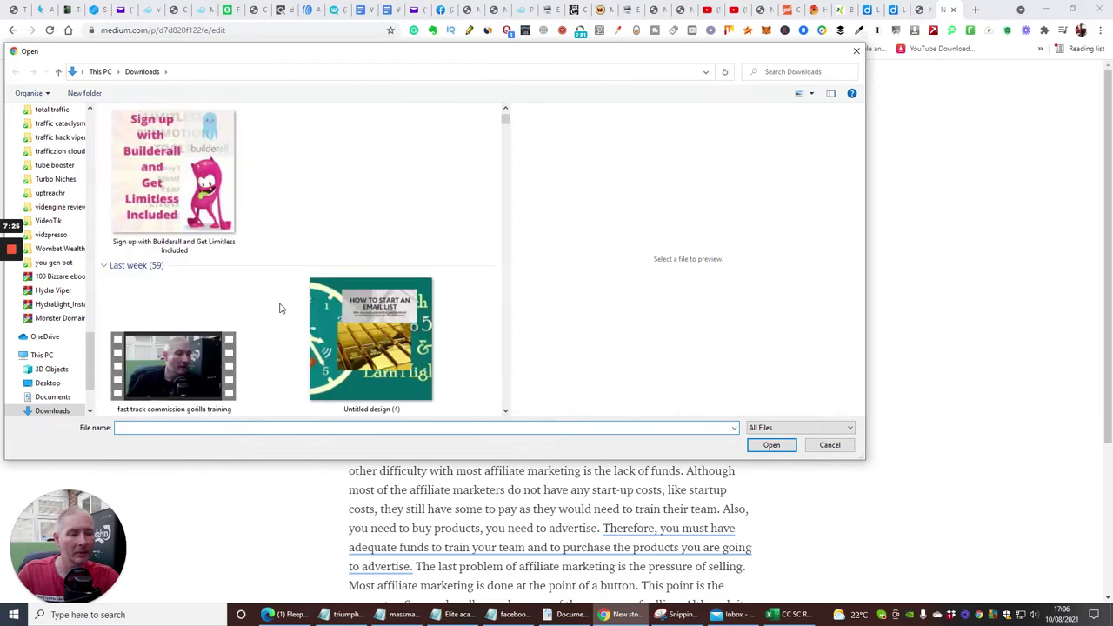
scroll(281, 308, "up", 2)
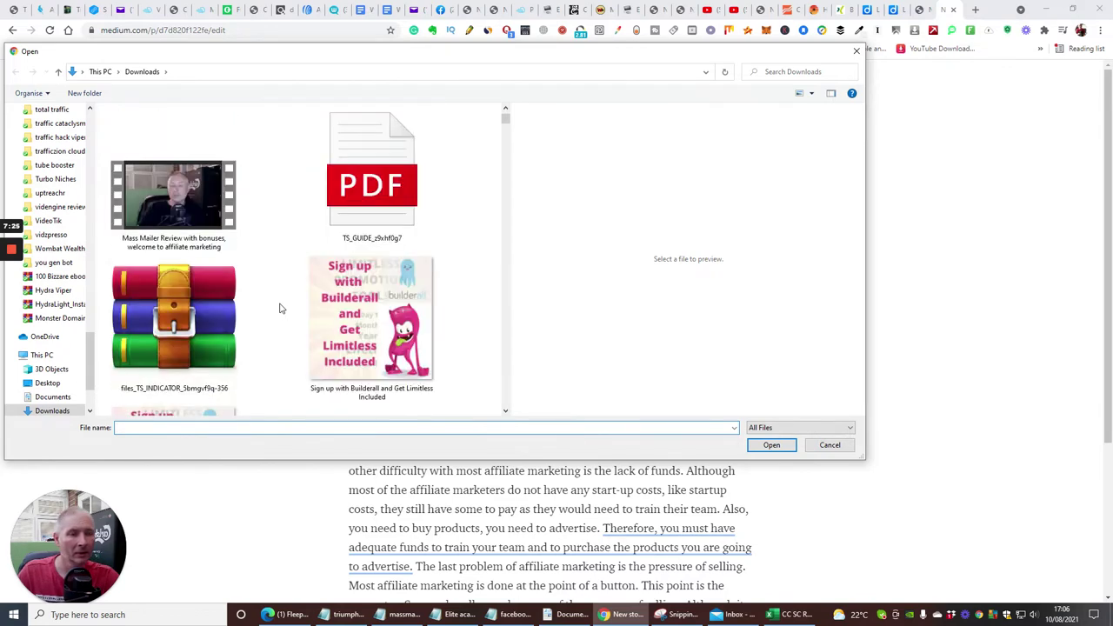
left_click(357, 335)
left_click(762, 448)
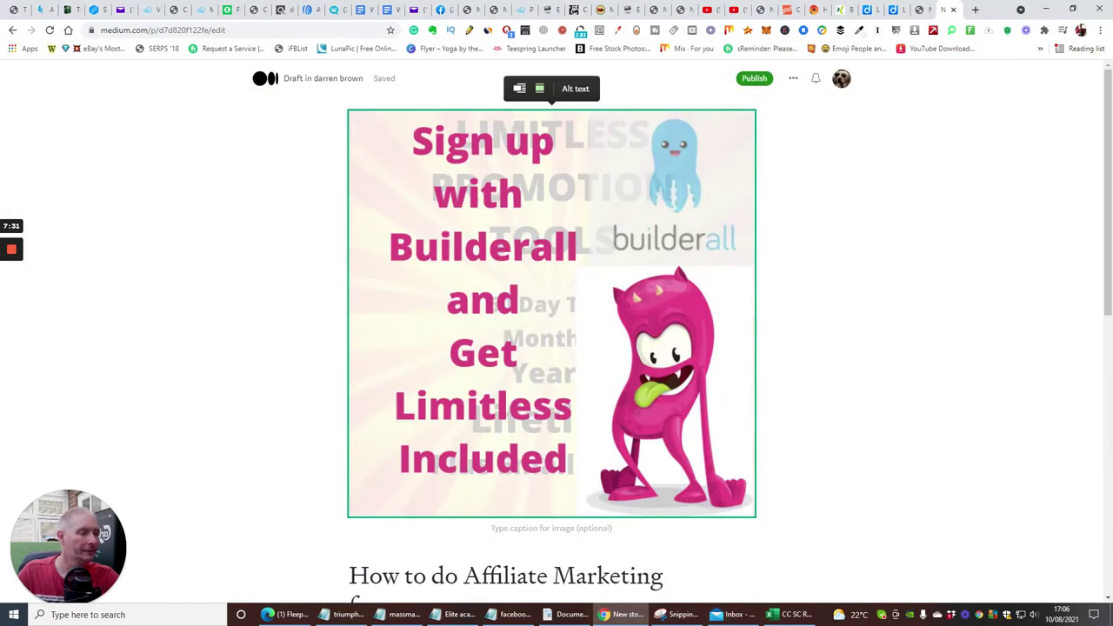
scroll(552, 348, "down", 4)
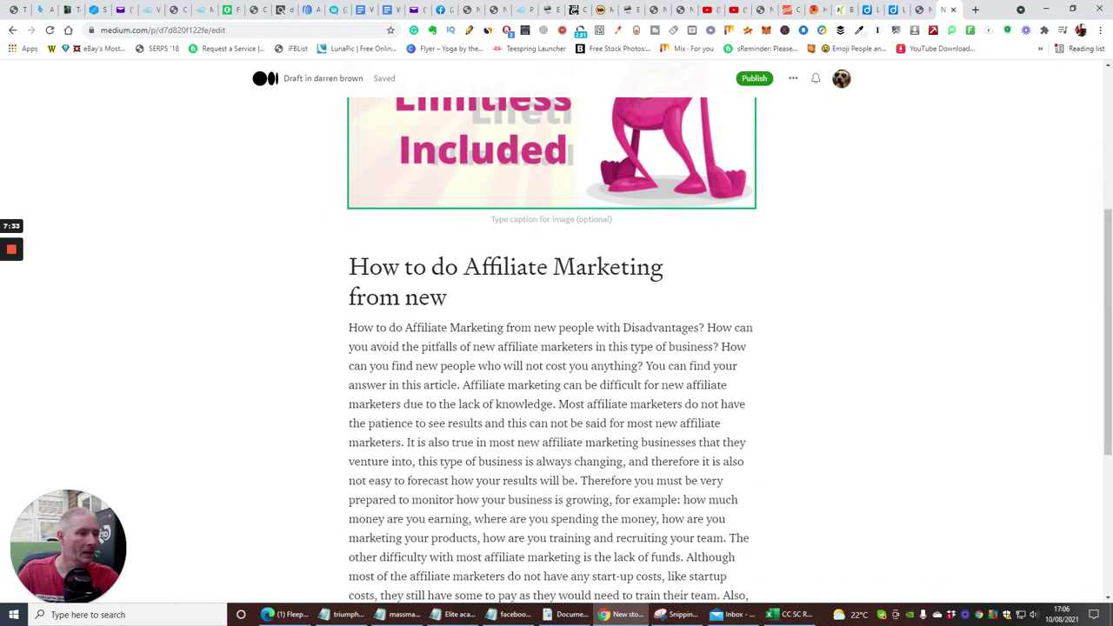
scroll(566, 404, "up", 4)
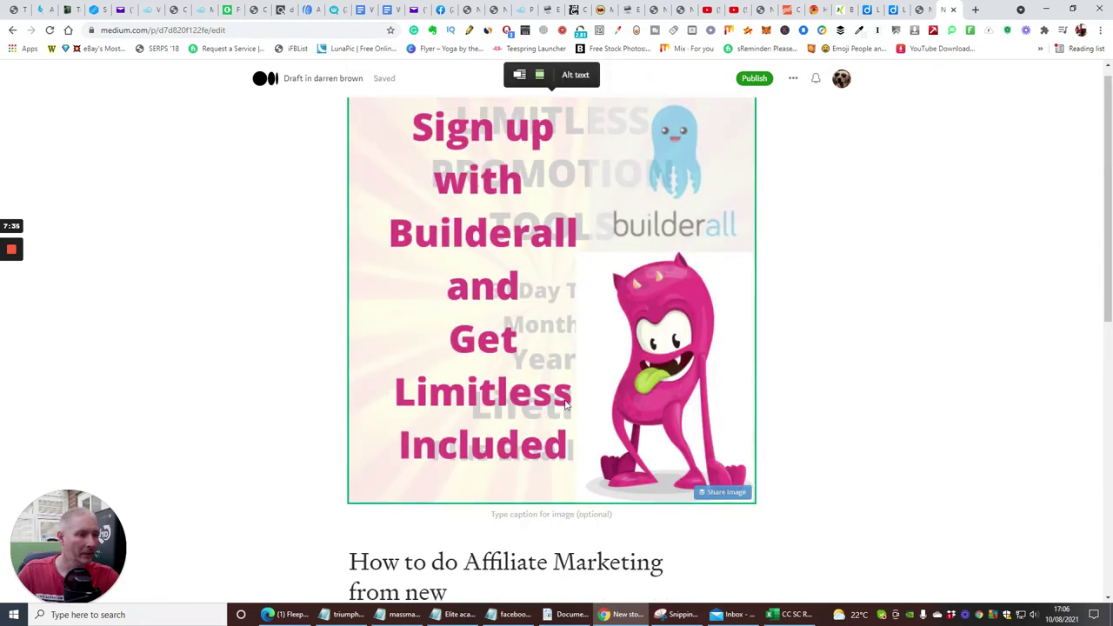
scroll(566, 404, "down", 6)
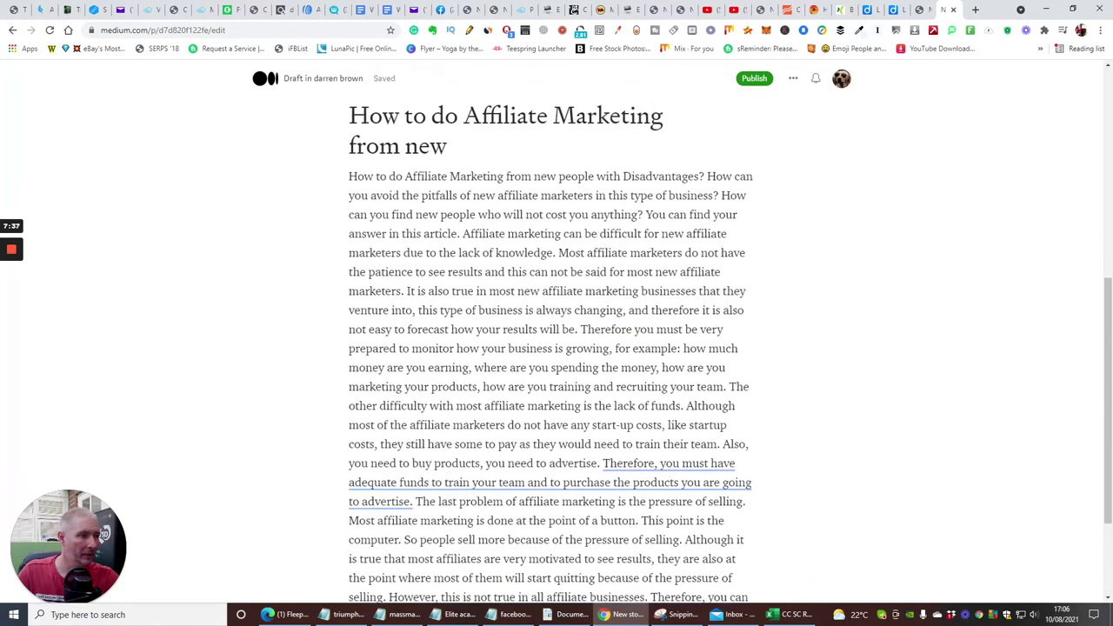
Add the line 'Fast track to the very best deal ever and value' below the story title.
scroll(551, 347, "up", 1)
left_click(448, 225)
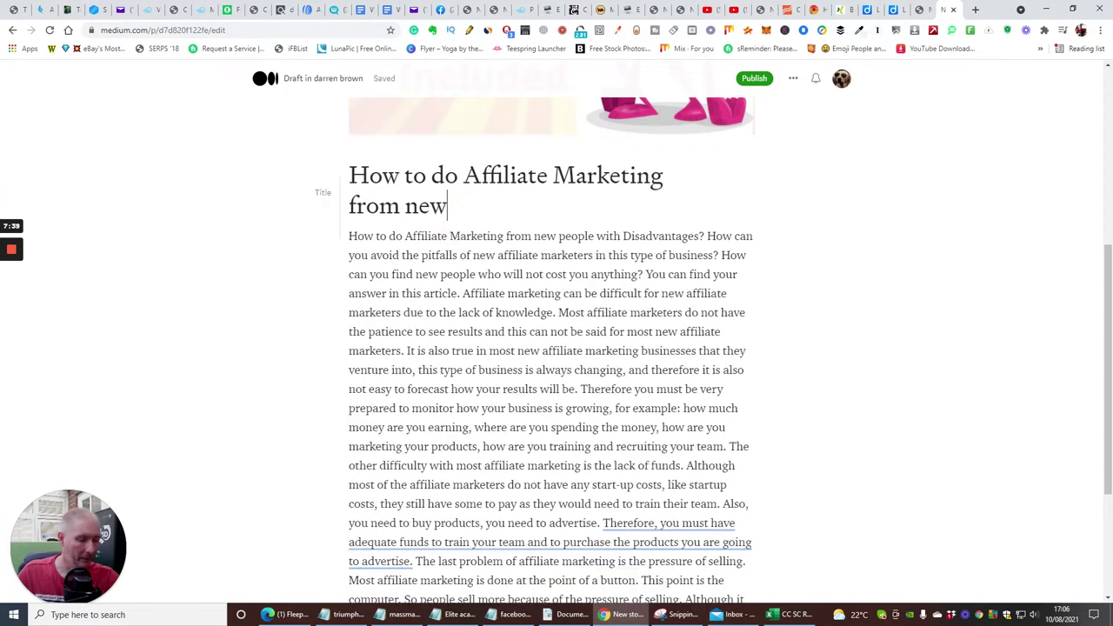
key("Return")
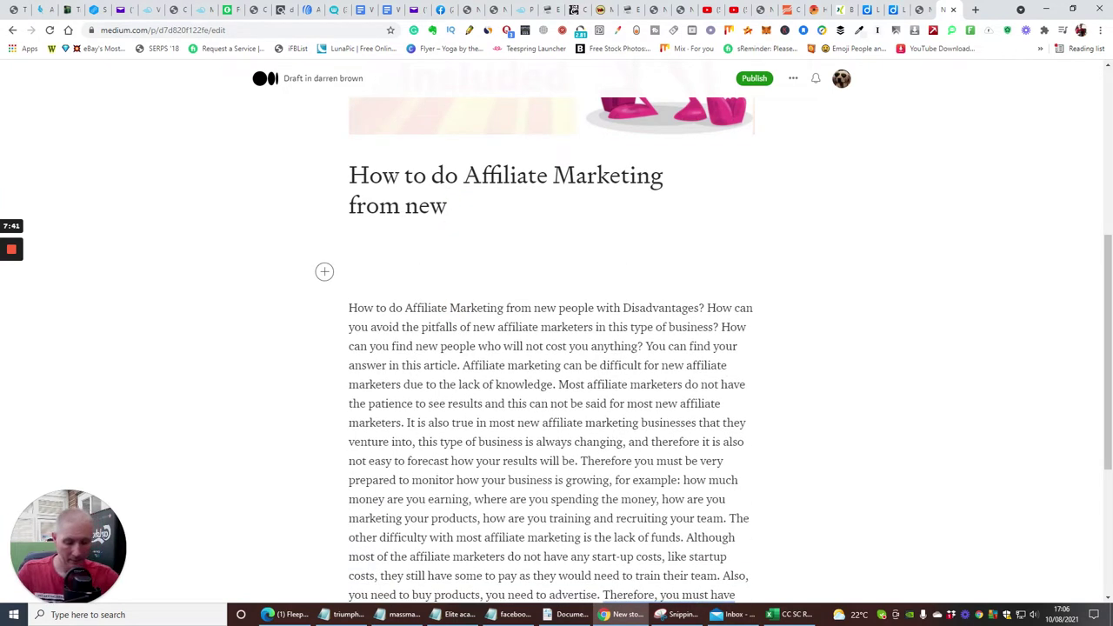
type("Fas")
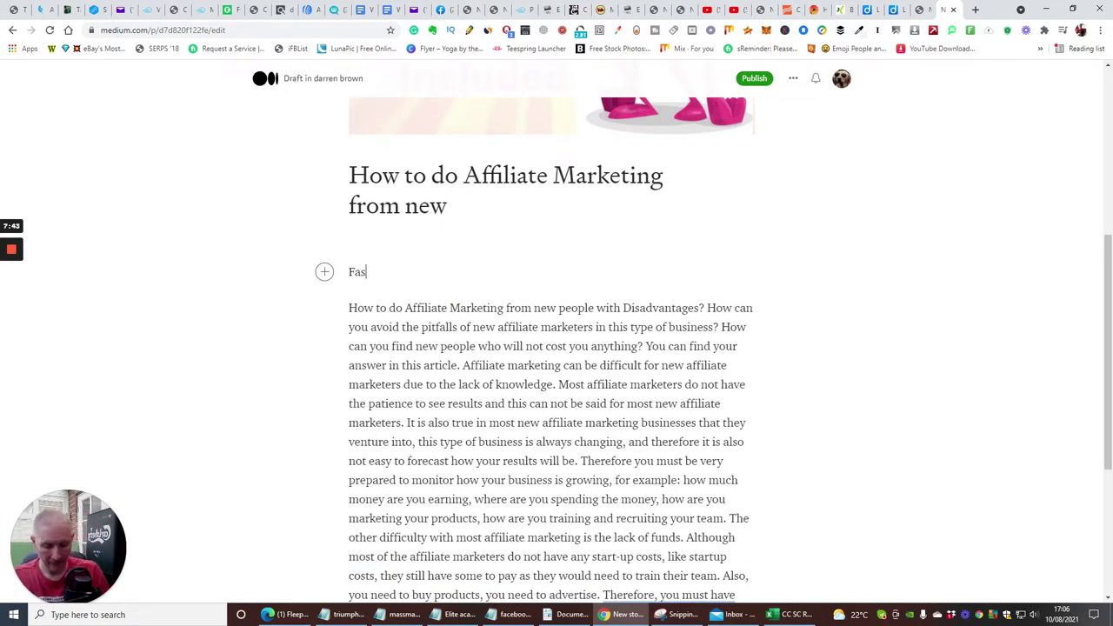
type("t track th")
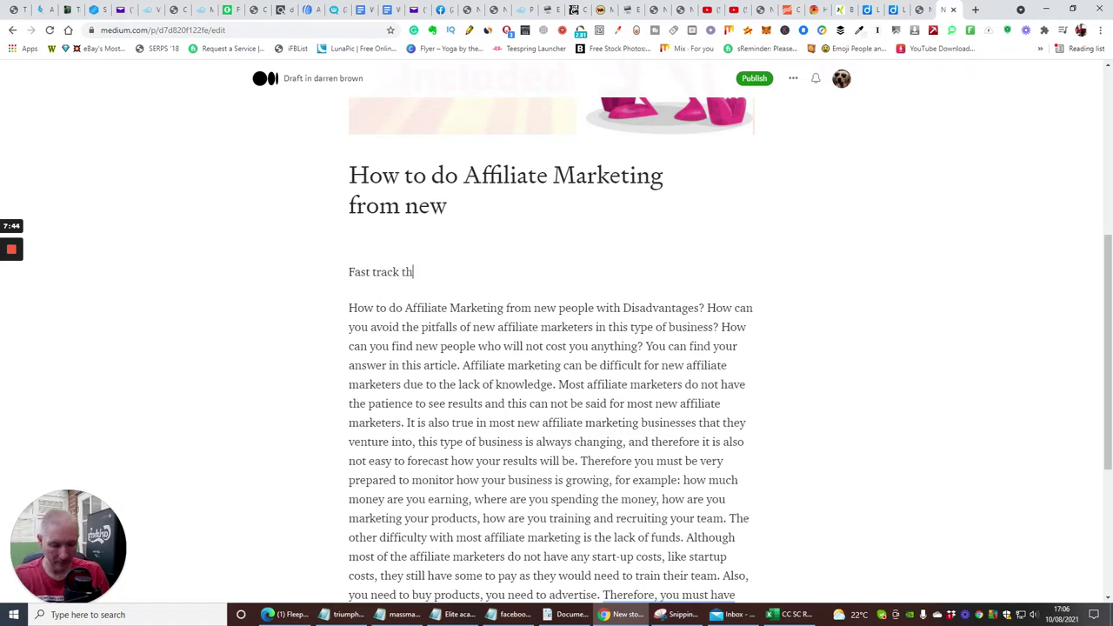
key("BackSpace")
type("o")
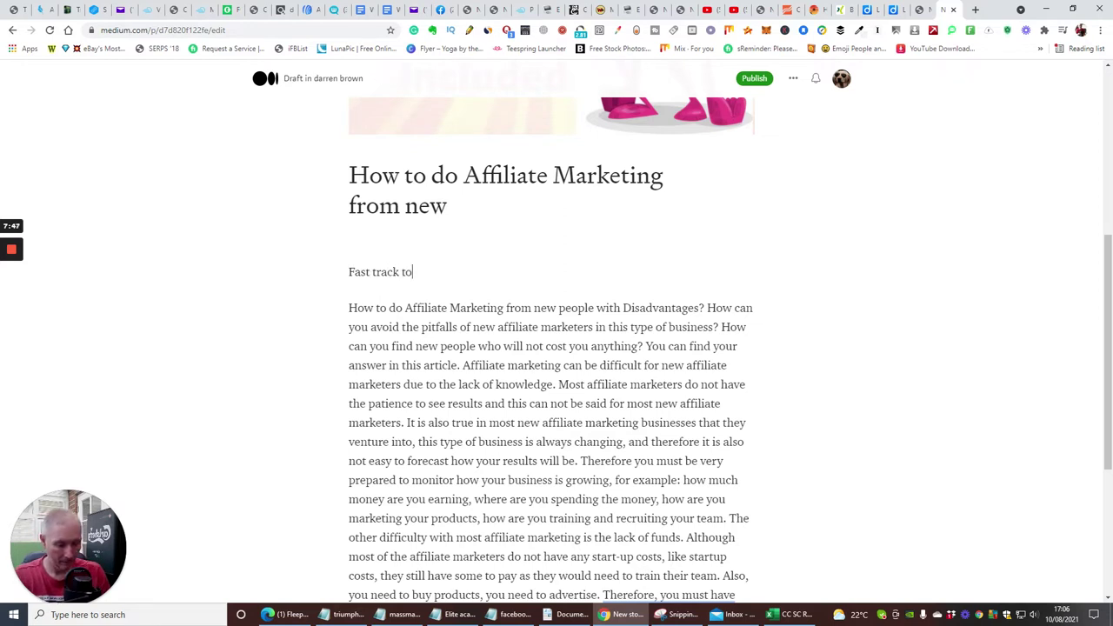
type(" the very")
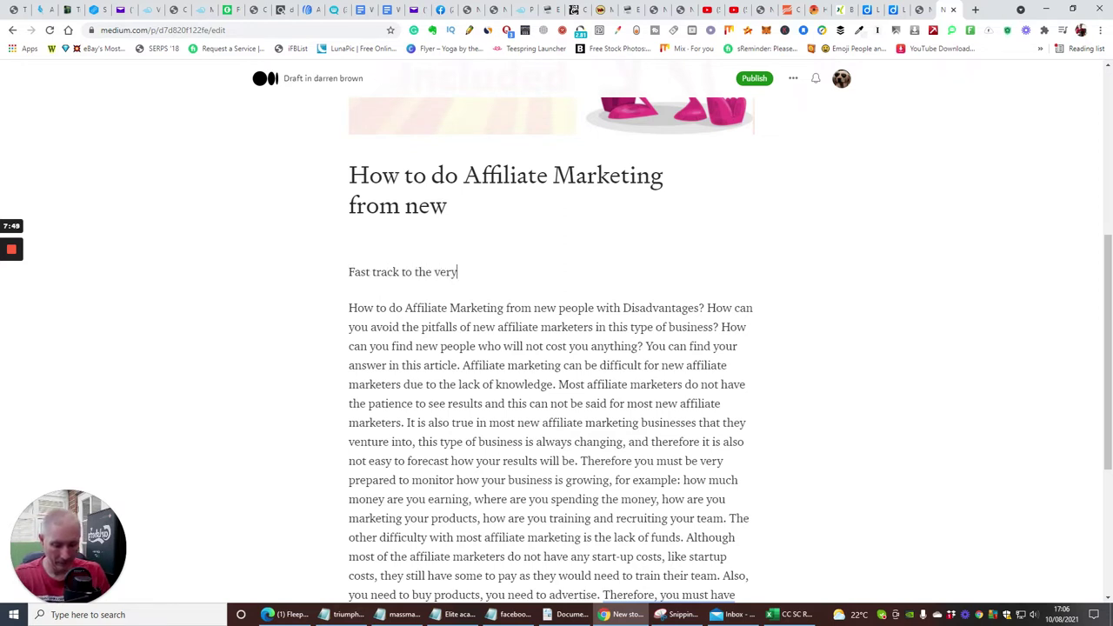
type(" best deal ever")
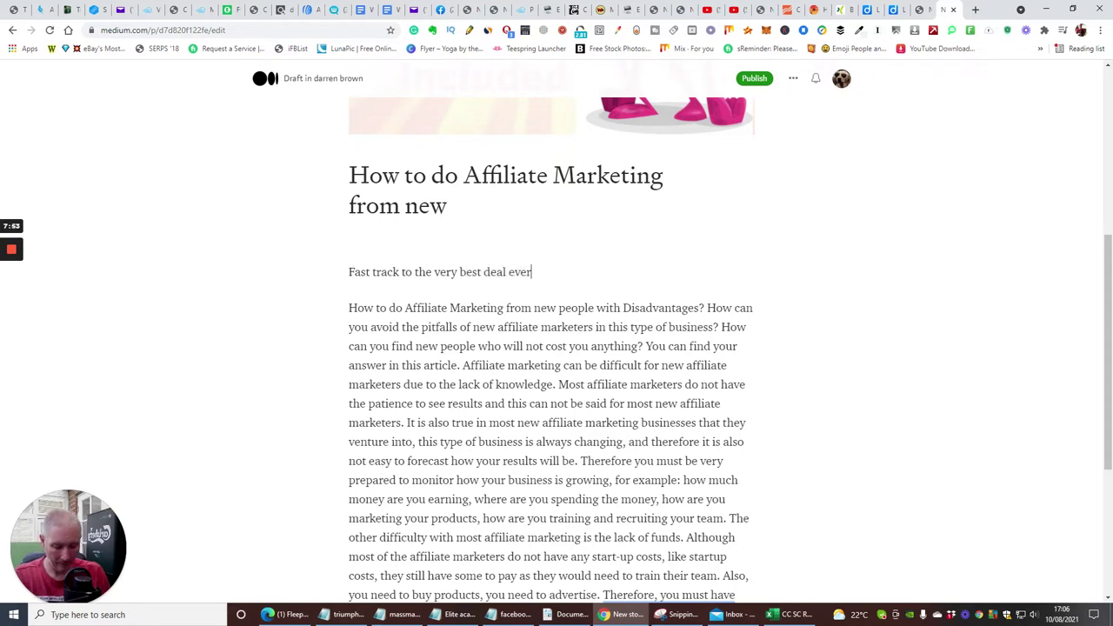
type("and va")
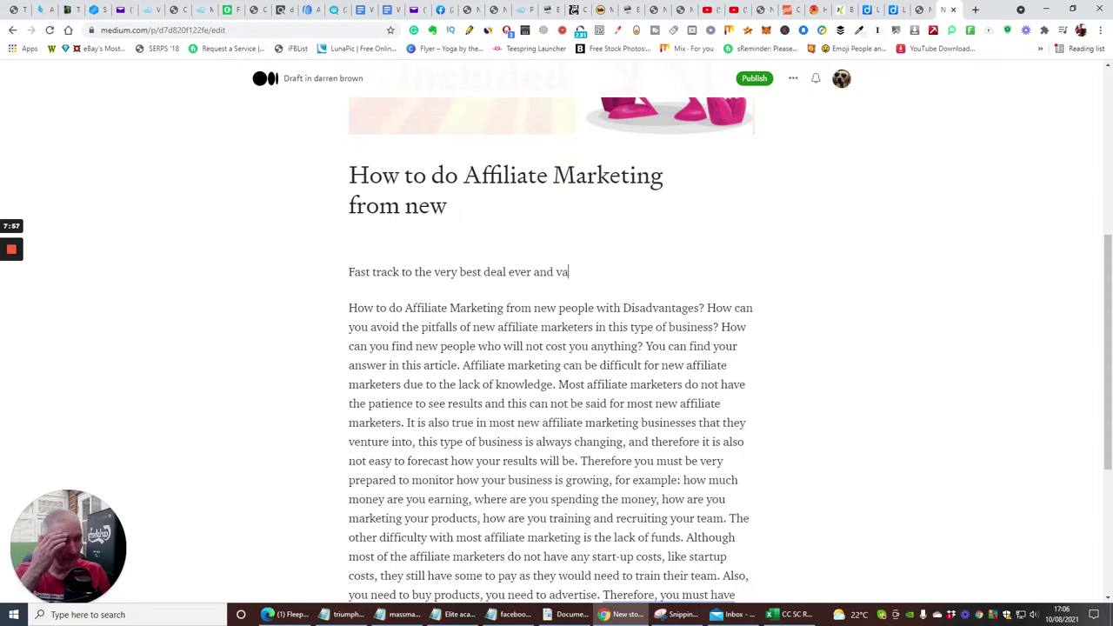
type("sue")
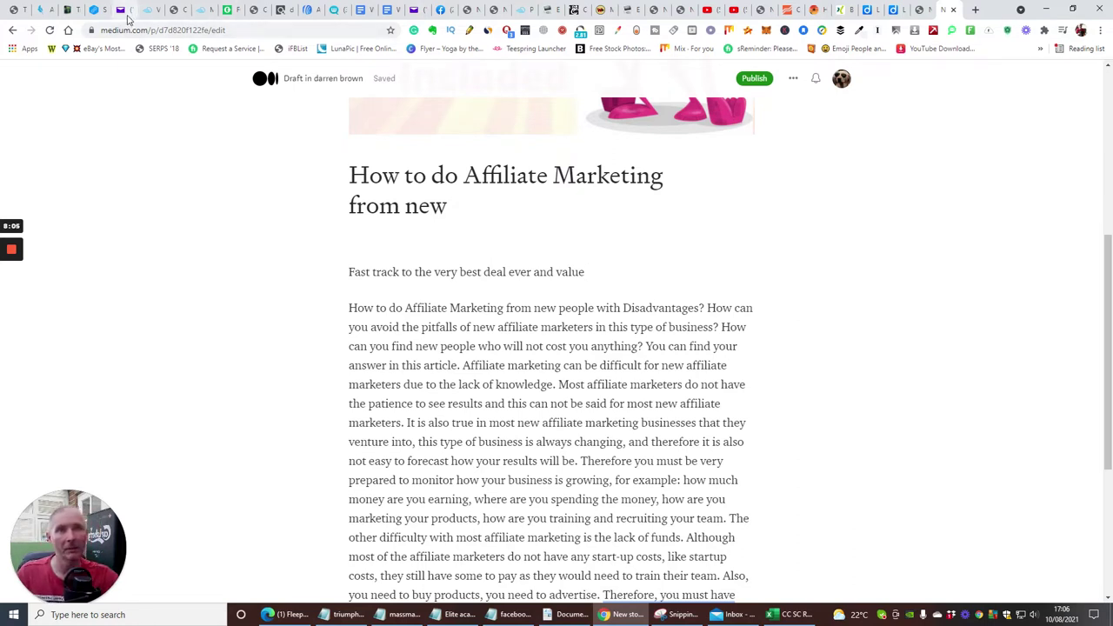
left_click(92, 10)
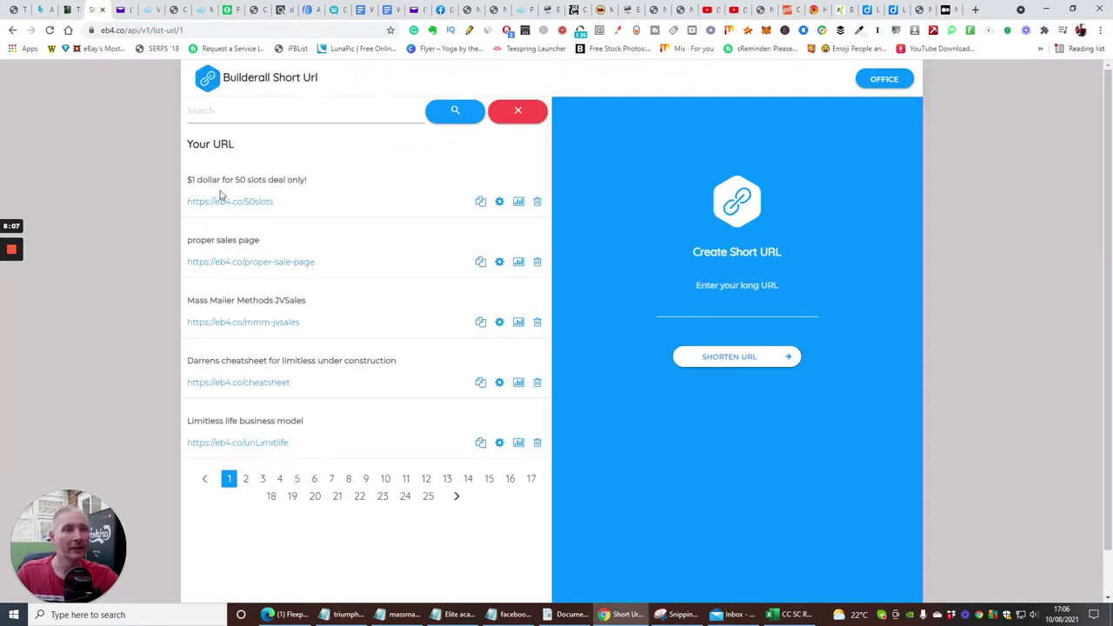
left_click(481, 203)
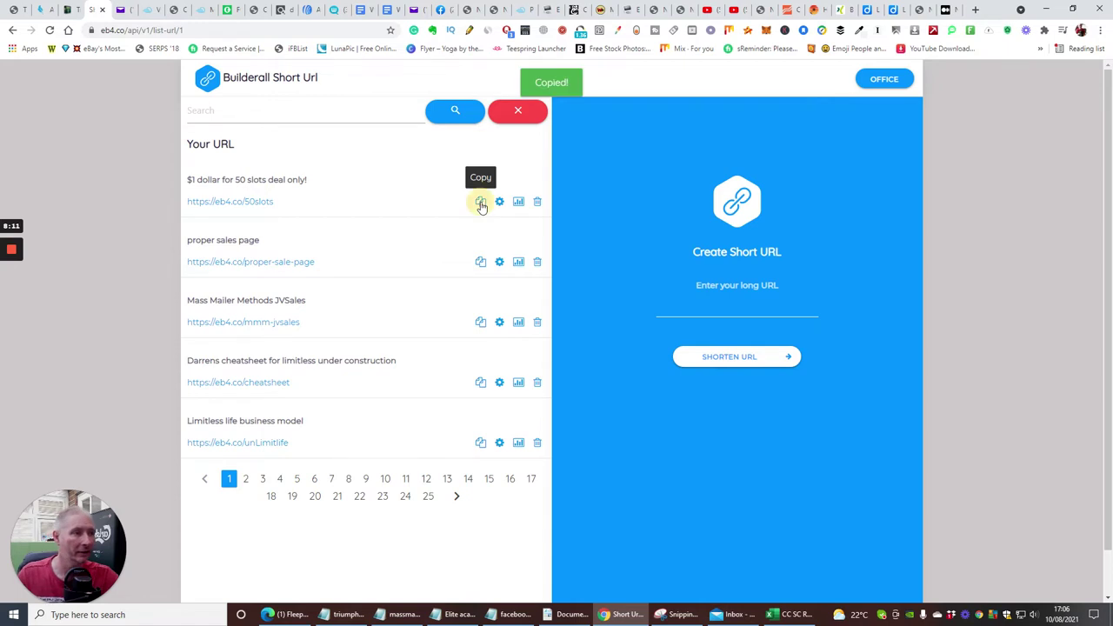
left_click(948, 10)
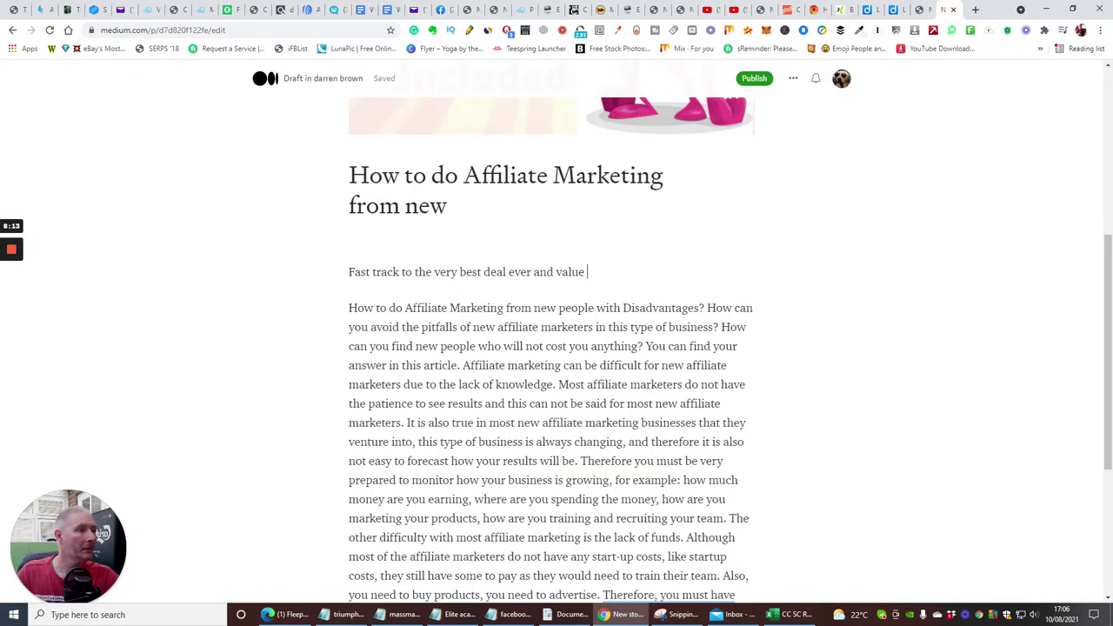
left_click_drag(586, 273, 340, 268)
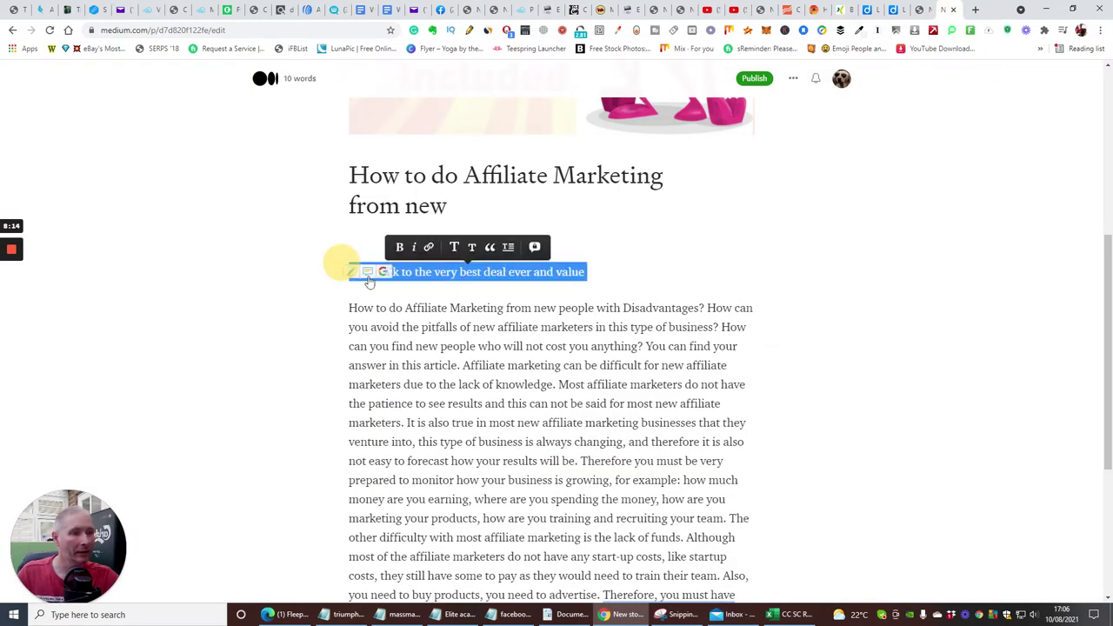
left_click(429, 248)
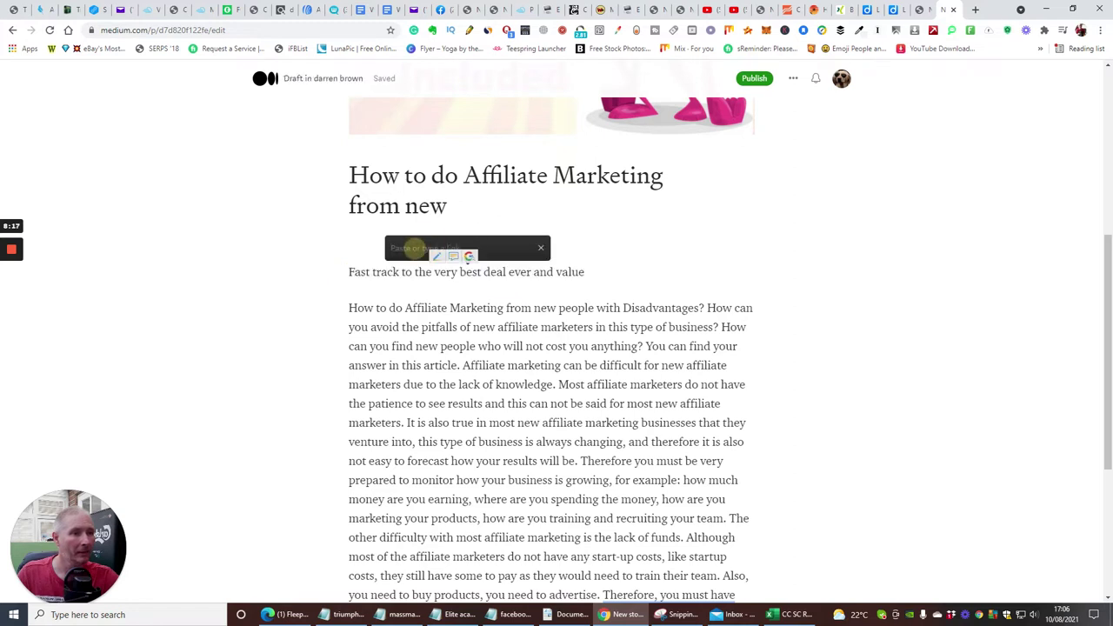
right_click(415, 251)
left_click(444, 337)
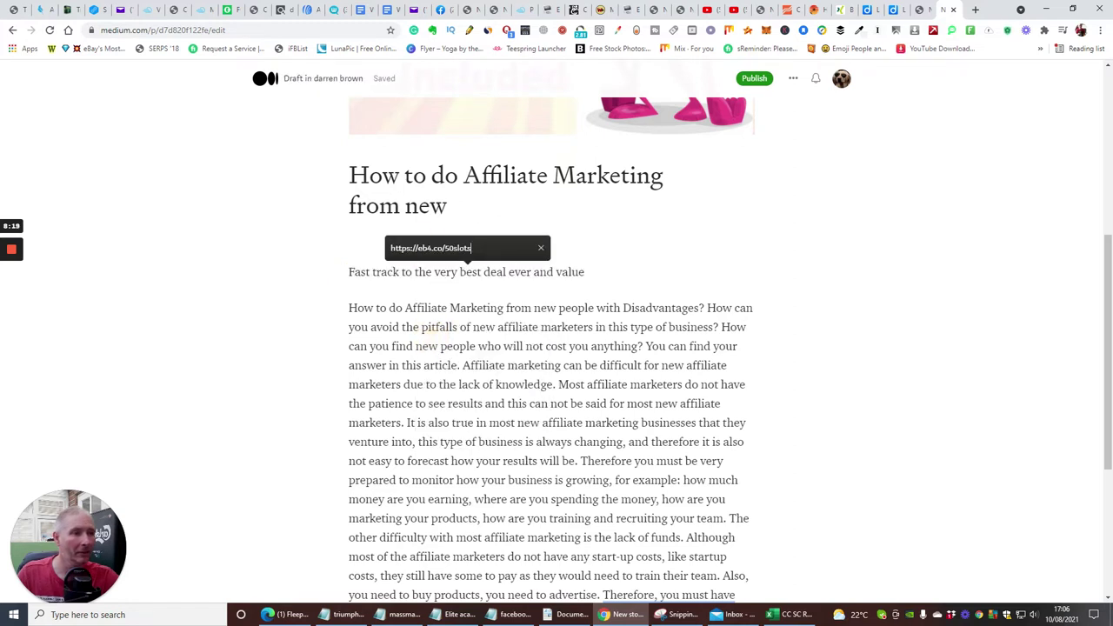
left_click(591, 232)
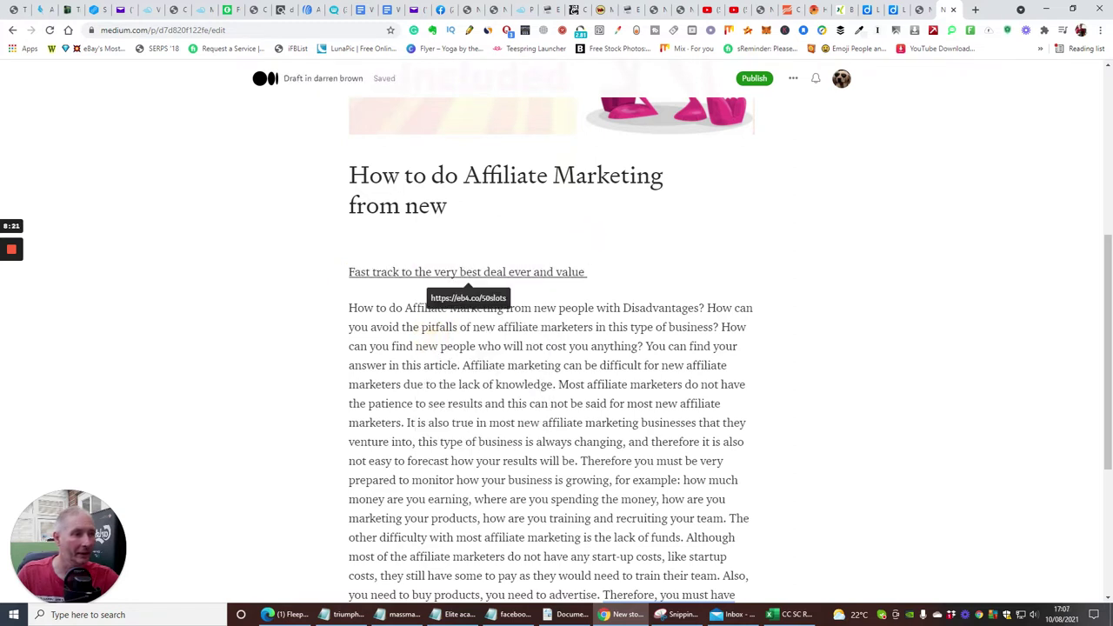
scroll(551, 348, "down", 3)
scroll(551, 348, "up", 4)
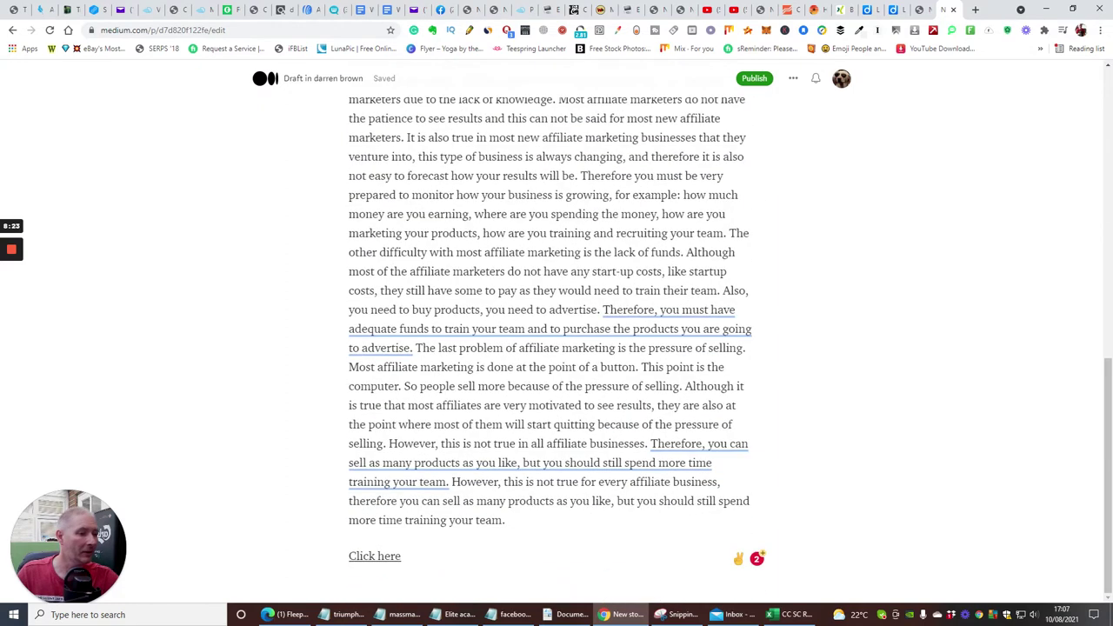
scroll(648, 251, "up", 3)
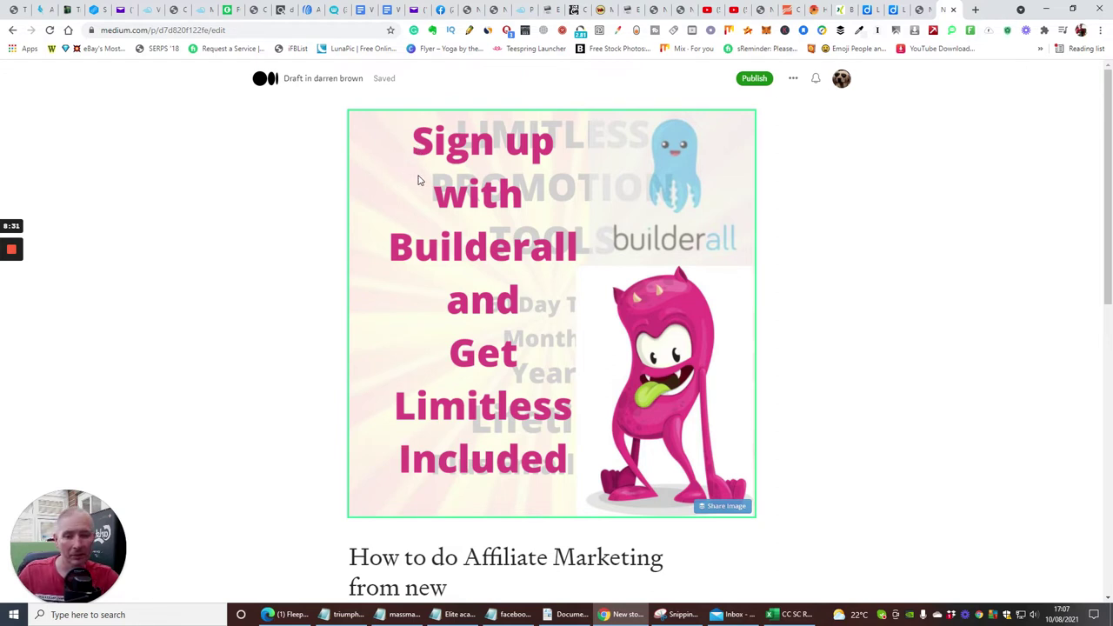
Tag the story Work From Home, Passive Income, Affiliate Marketing and Make Money Online, then publish it.
left_click(753, 79)
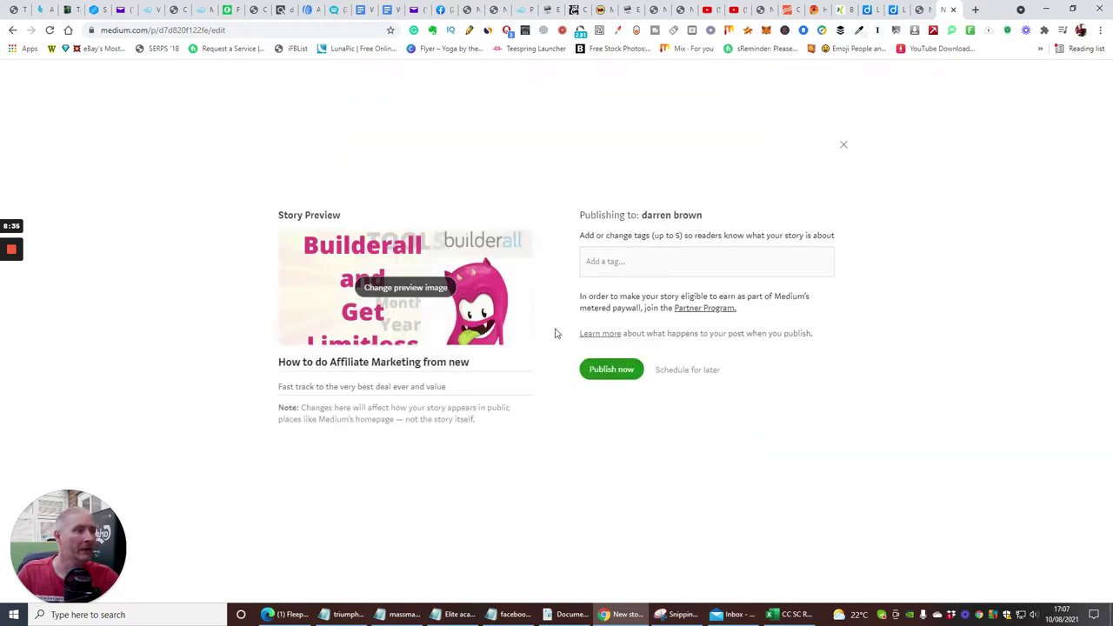
left_click(617, 265)
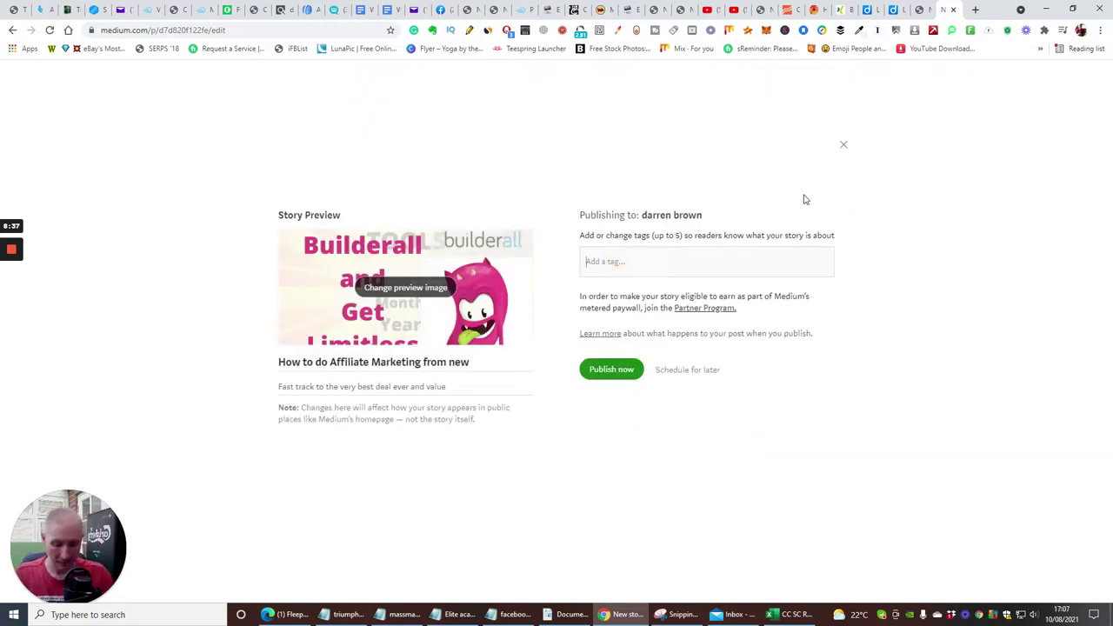
type("work from")
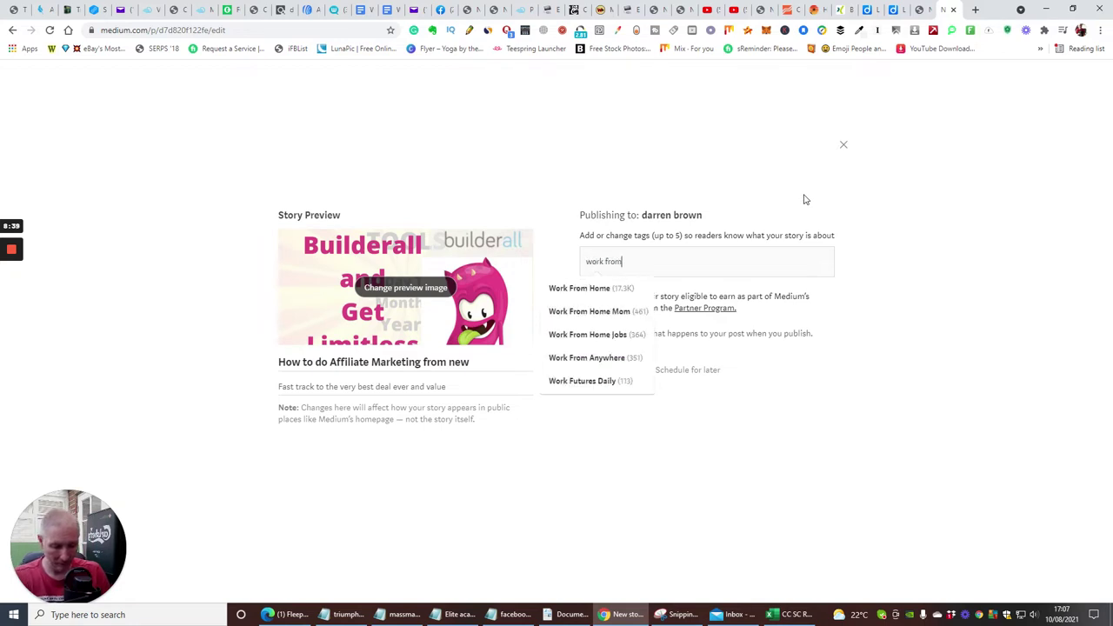
type(" home")
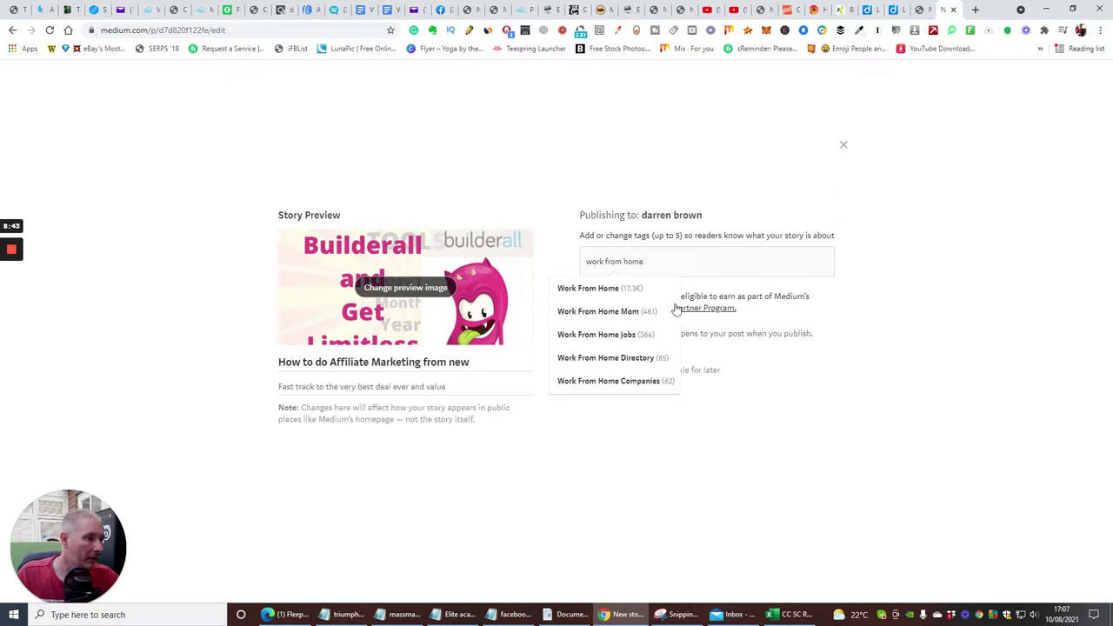
left_click(597, 290)
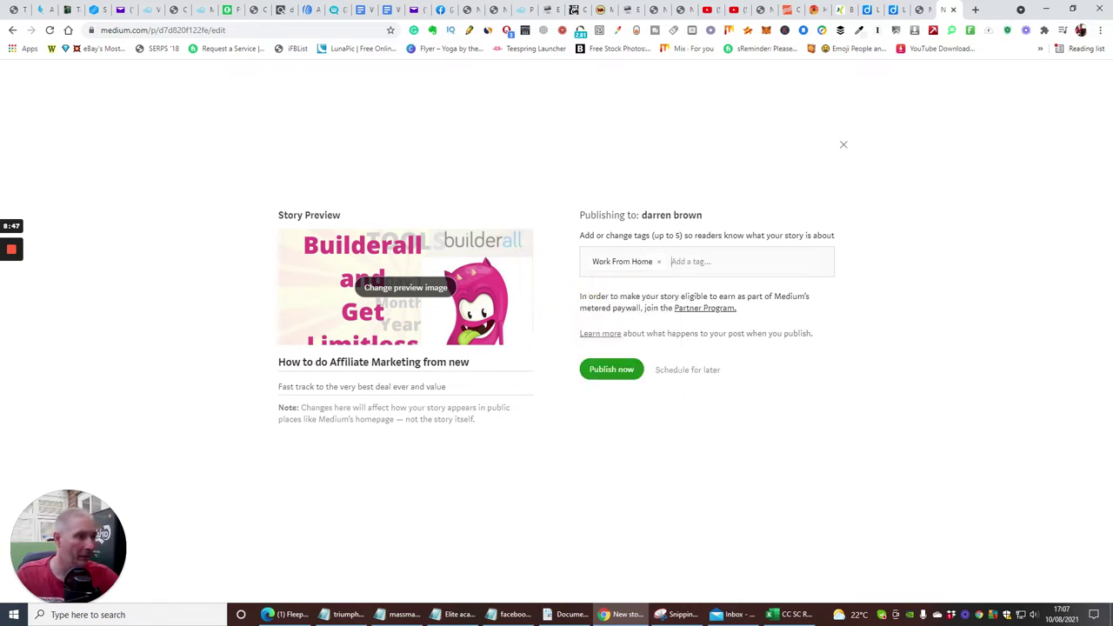
type("passive")
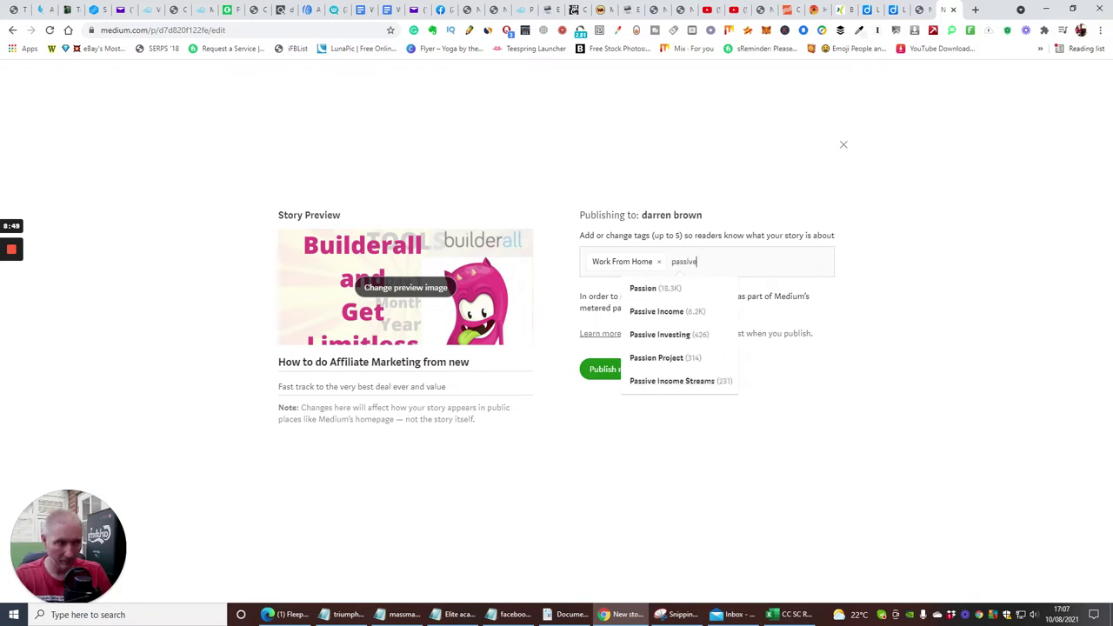
left_click(666, 316)
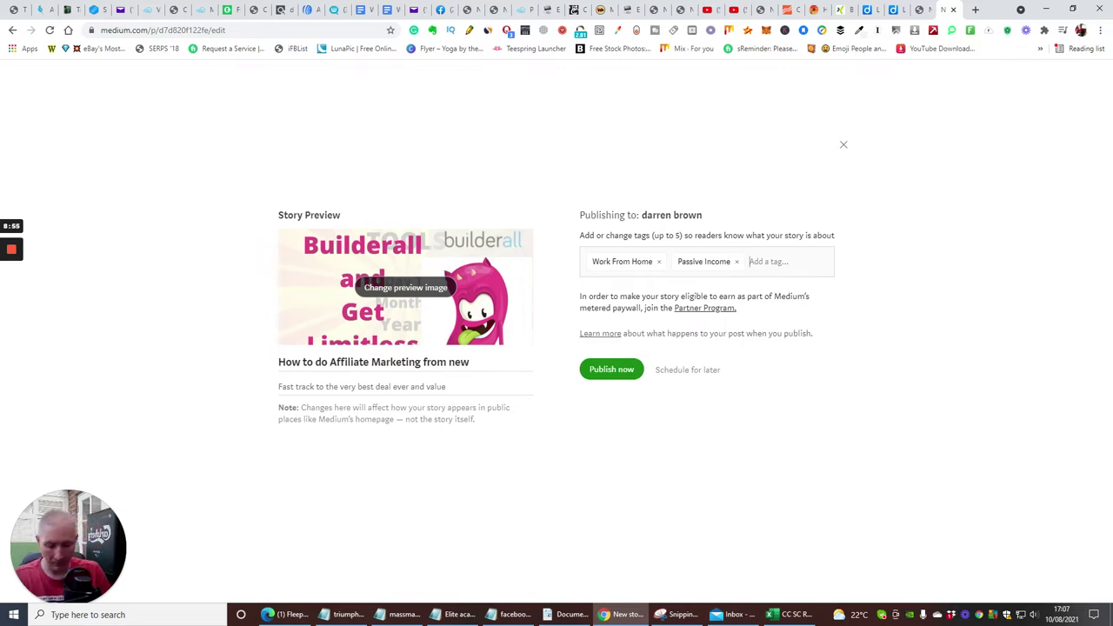
type("affiliate")
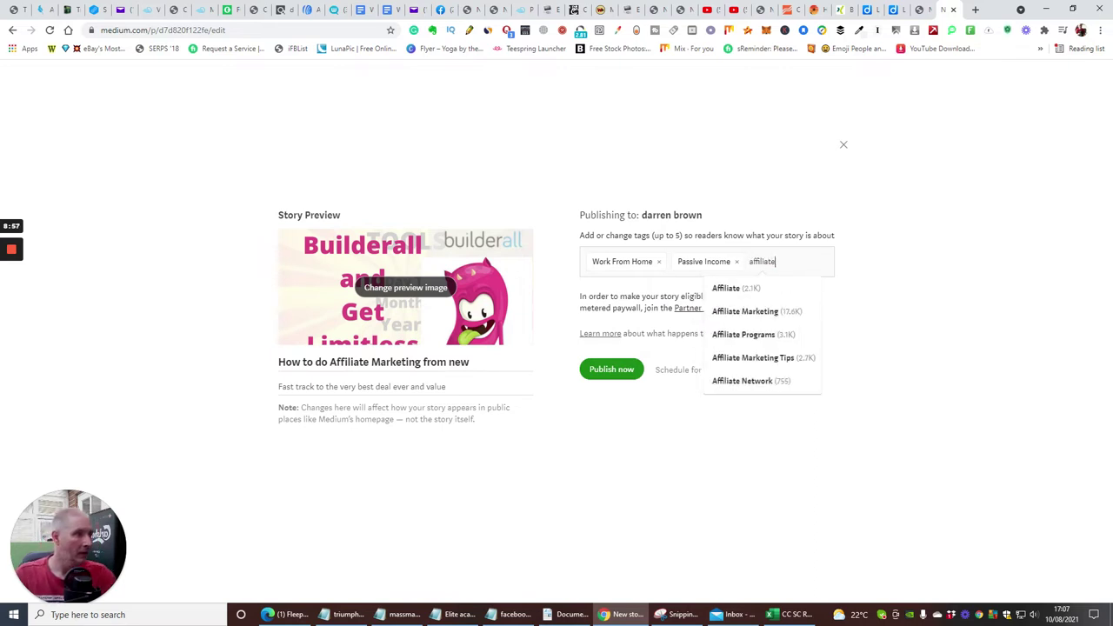
left_click(762, 320)
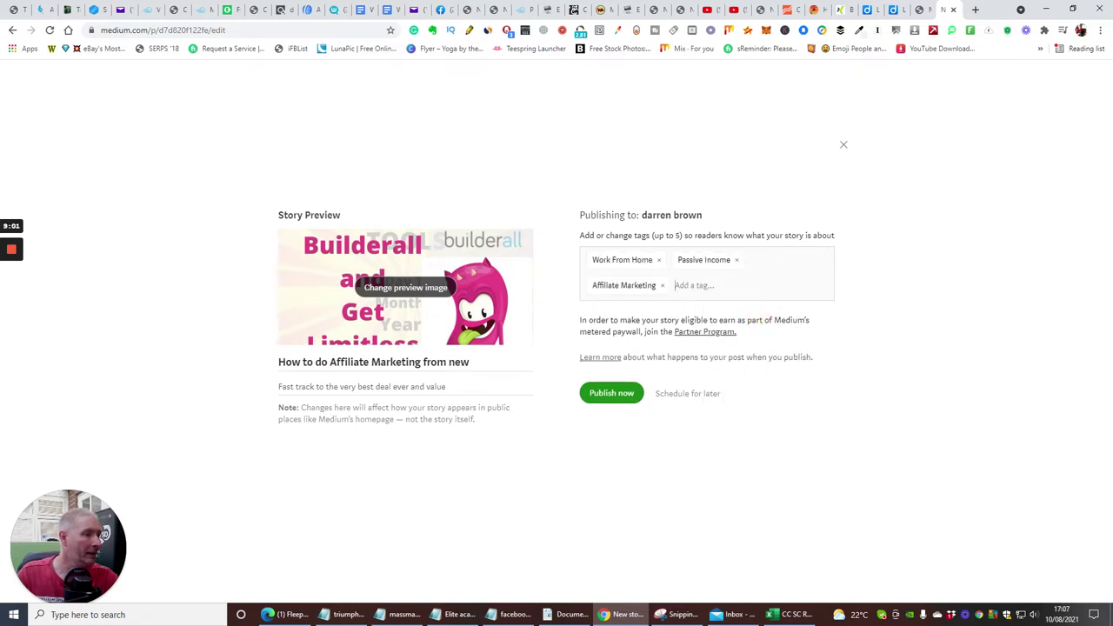
type("make mo")
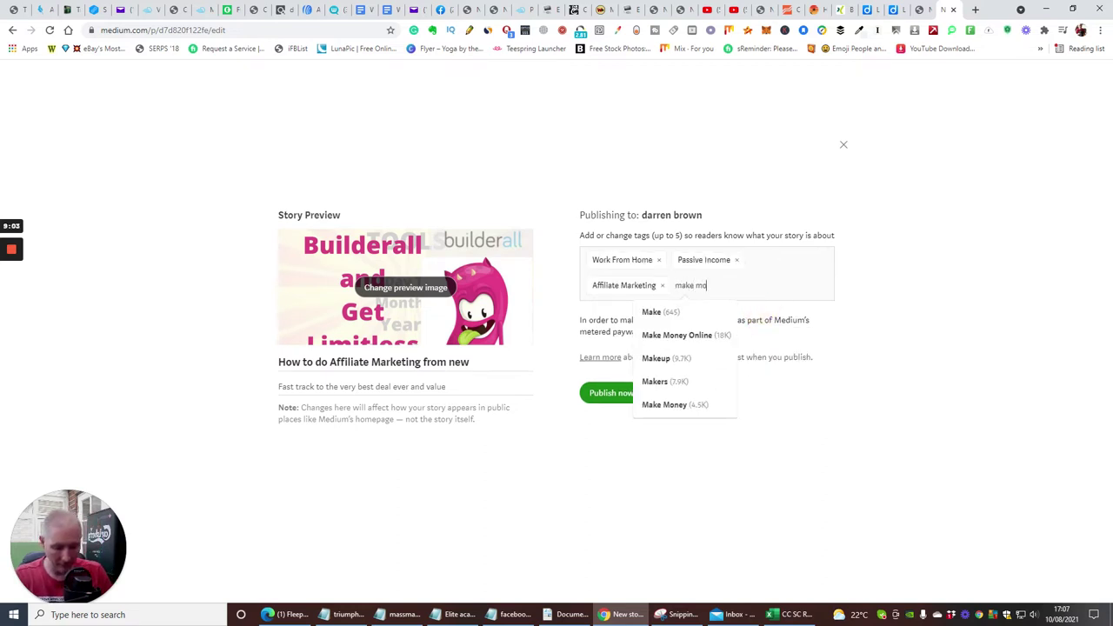
type("ney")
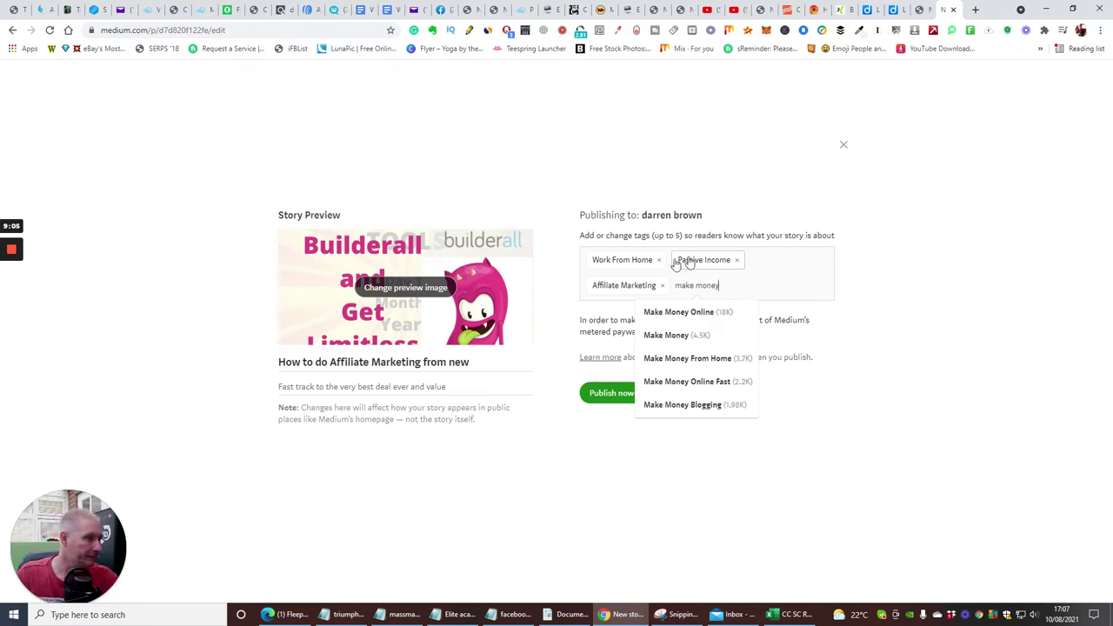
left_click(681, 311)
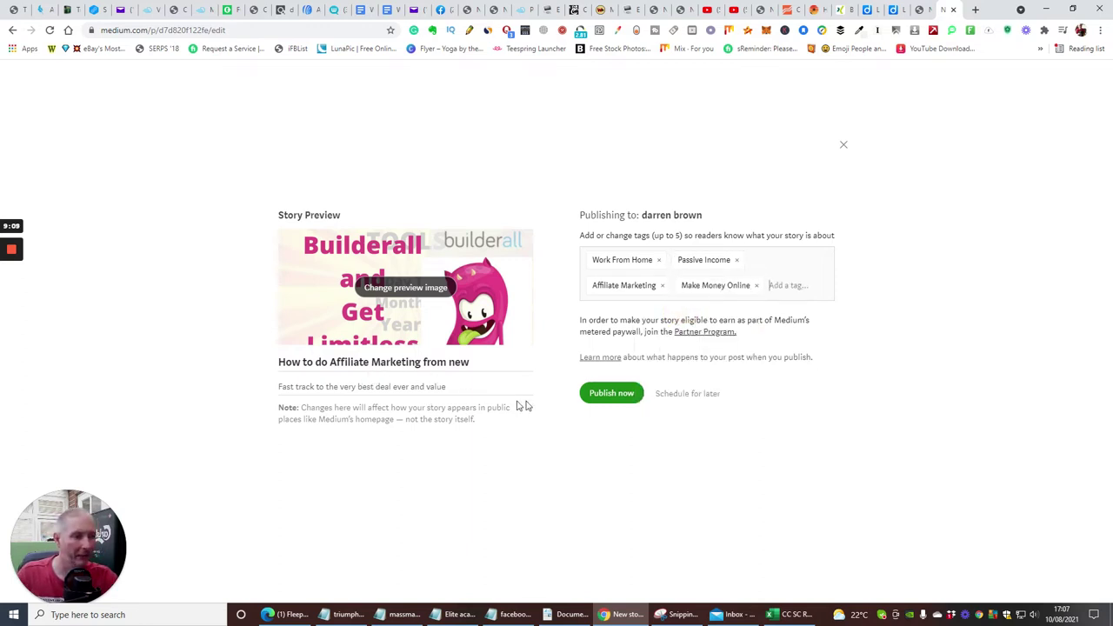
left_click(616, 393)
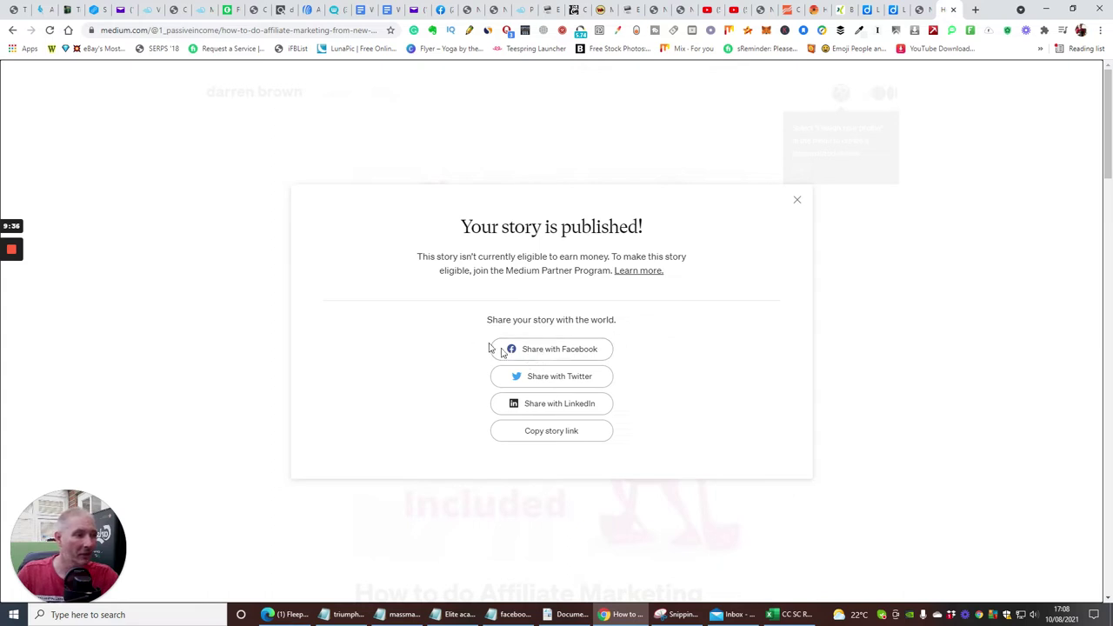
Share the story to the Affiliate Marketing - Worldwide Facebook group with a short teaser message.
left_click(553, 349)
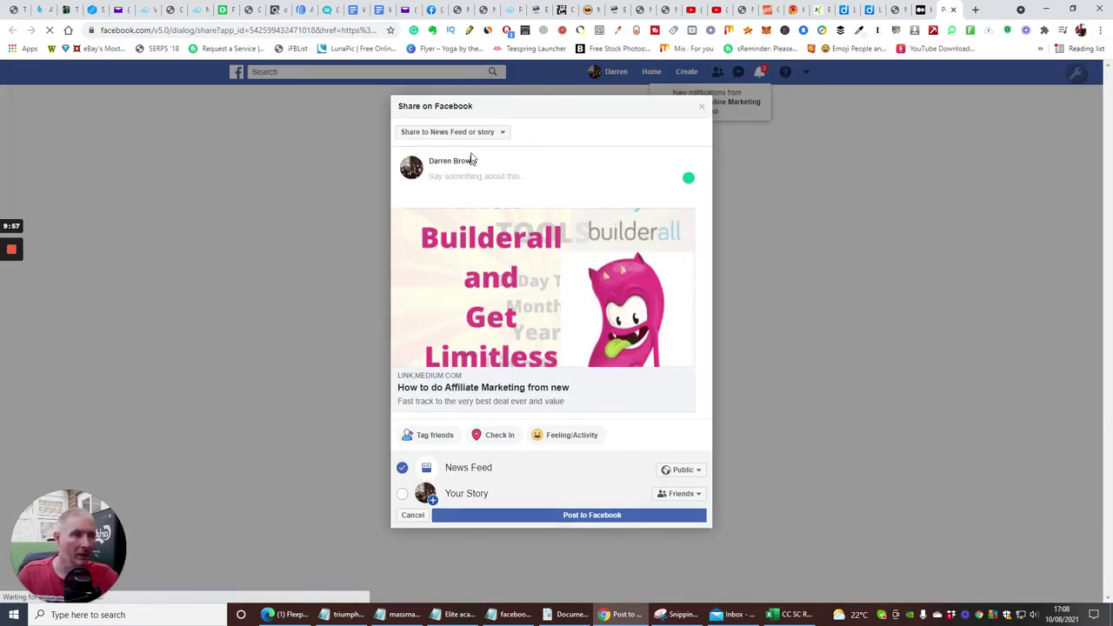
left_click(502, 133)
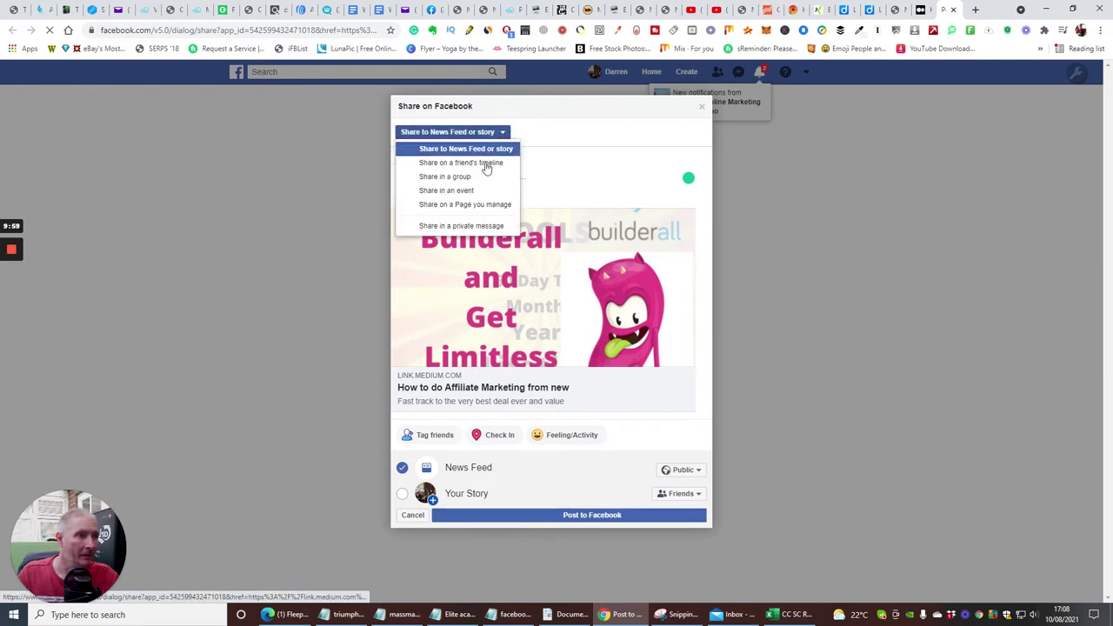
left_click(482, 179)
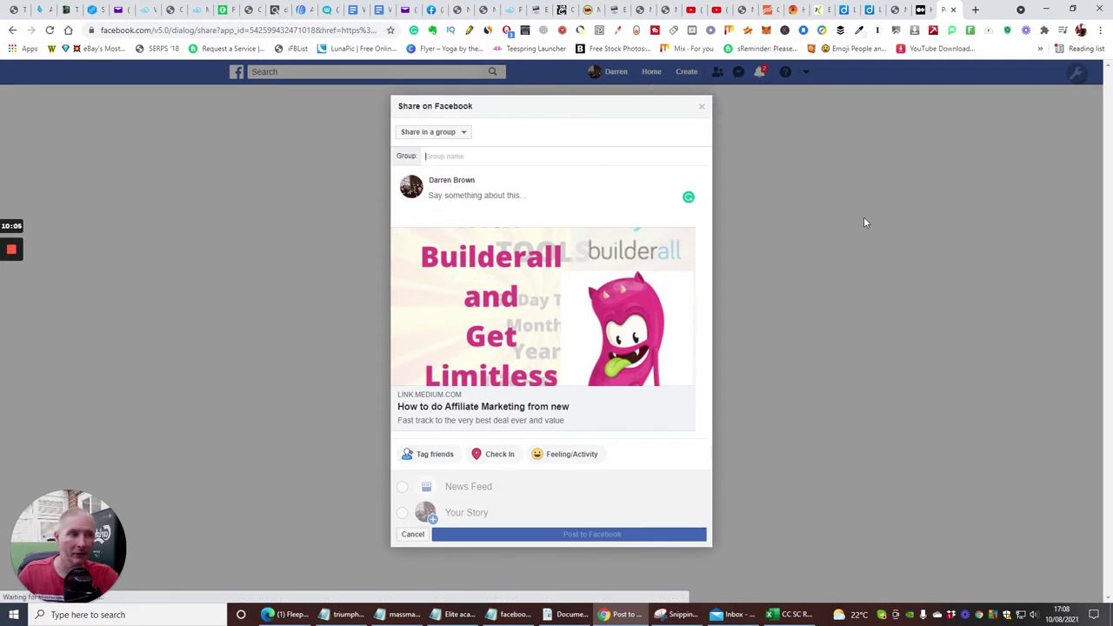
left_click(454, 155)
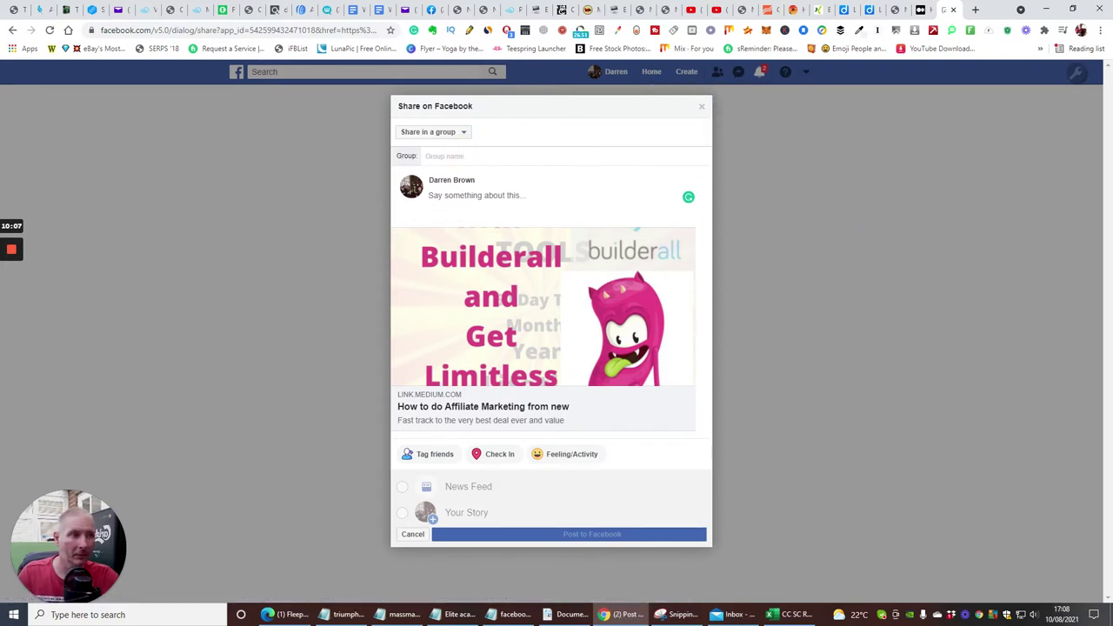
type("aff")
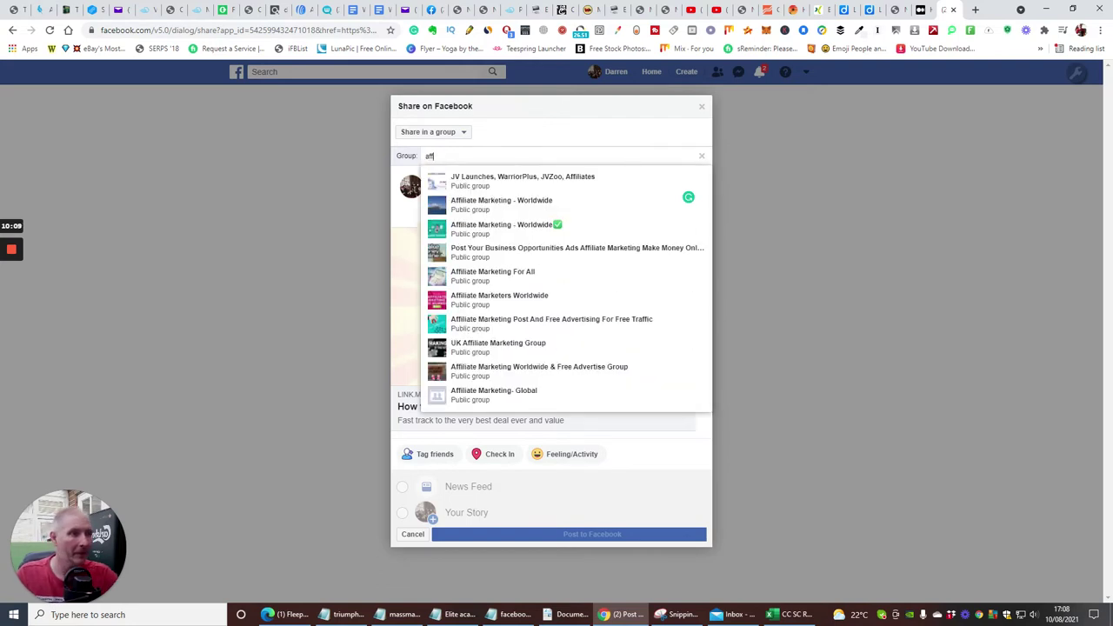
left_click(687, 205)
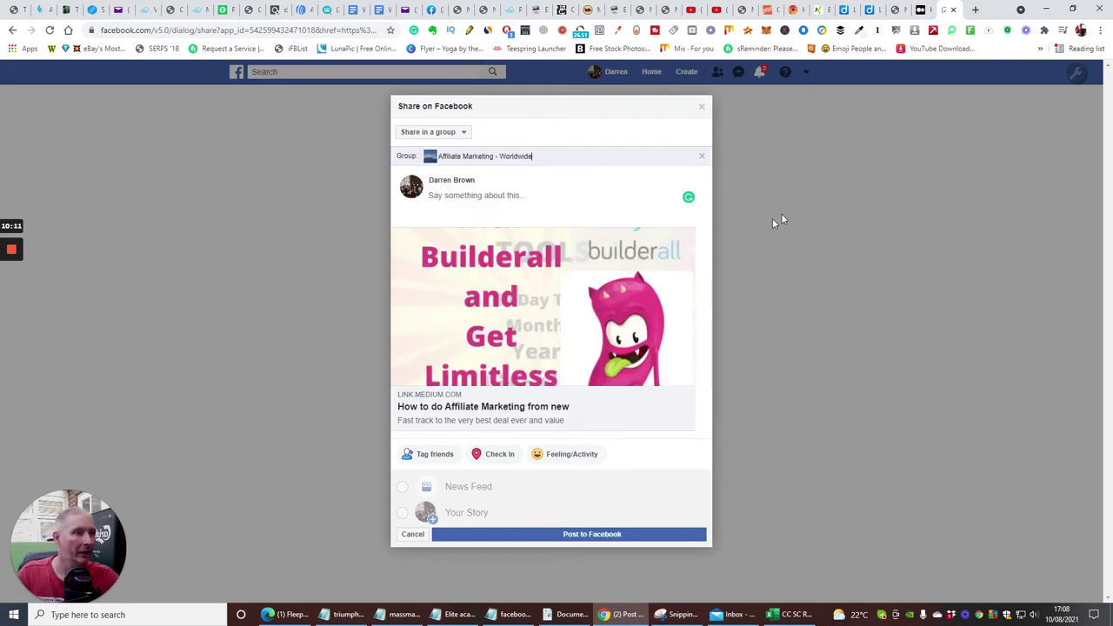
left_click(518, 195)
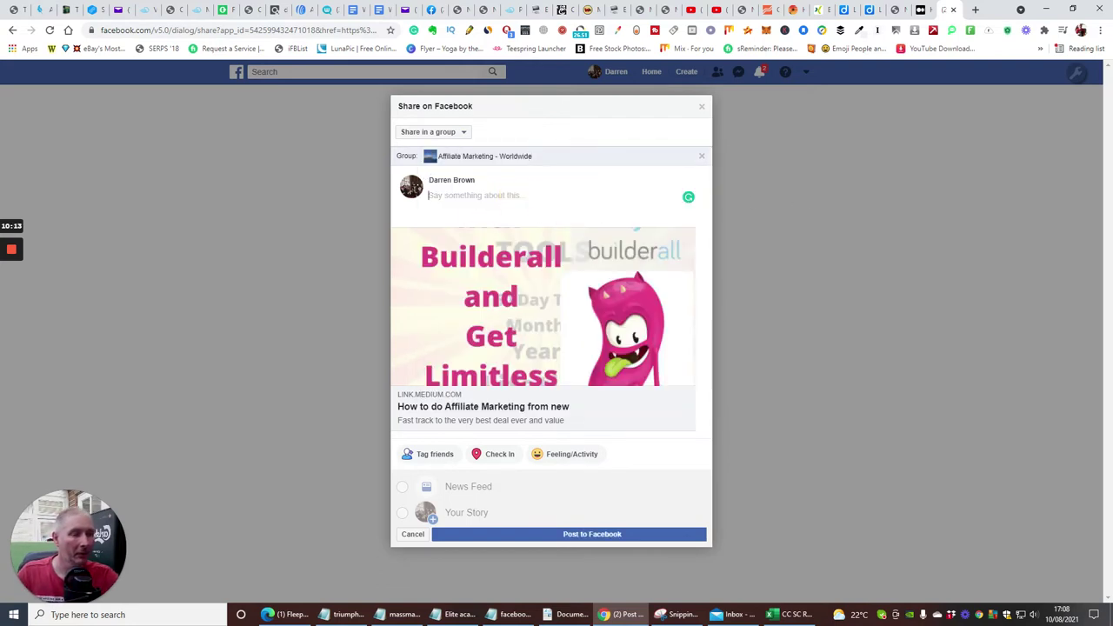
type("on")
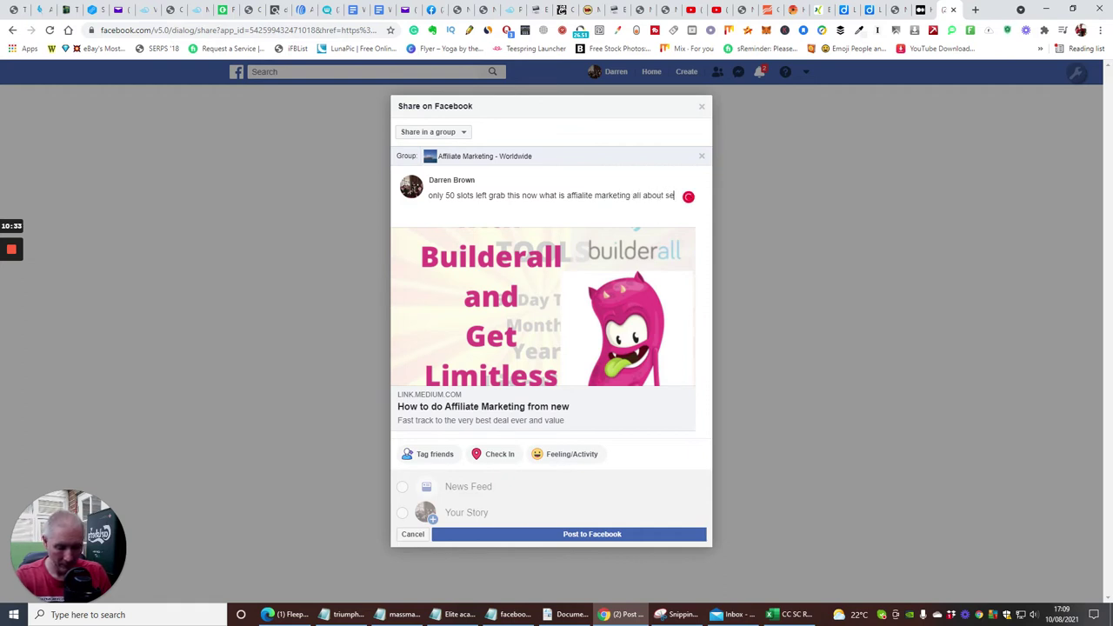
type("e ")
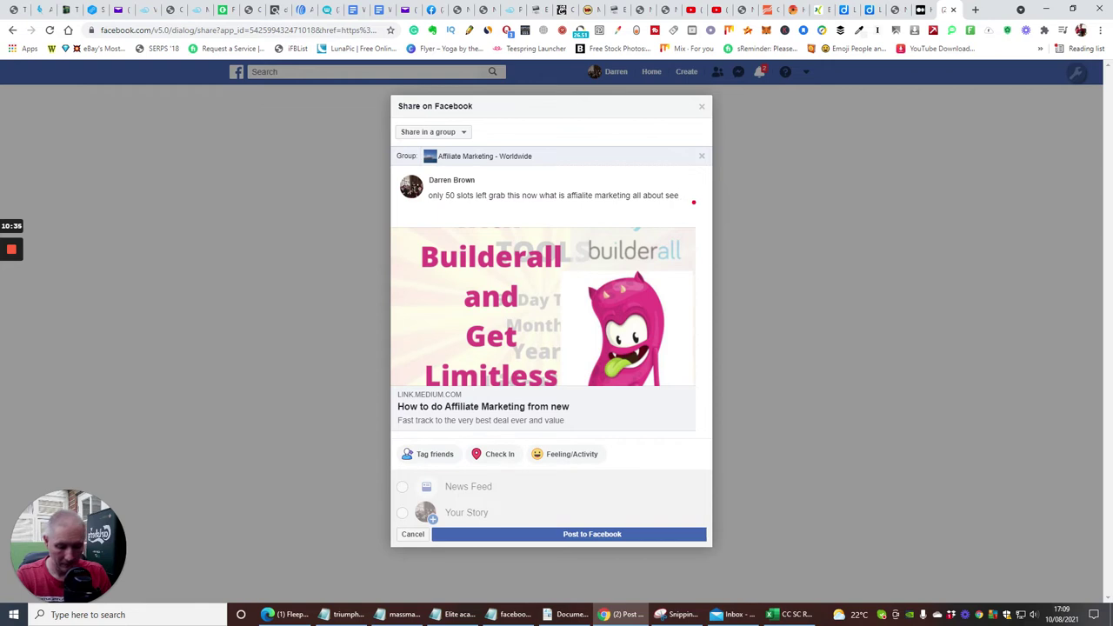
type("here")
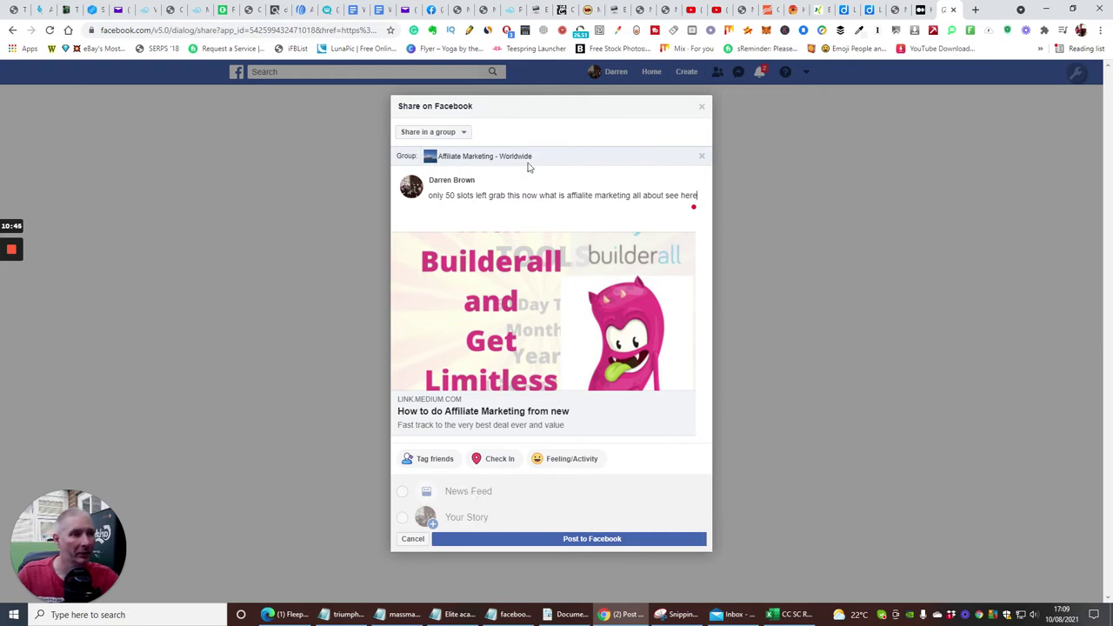
left_click(565, 539)
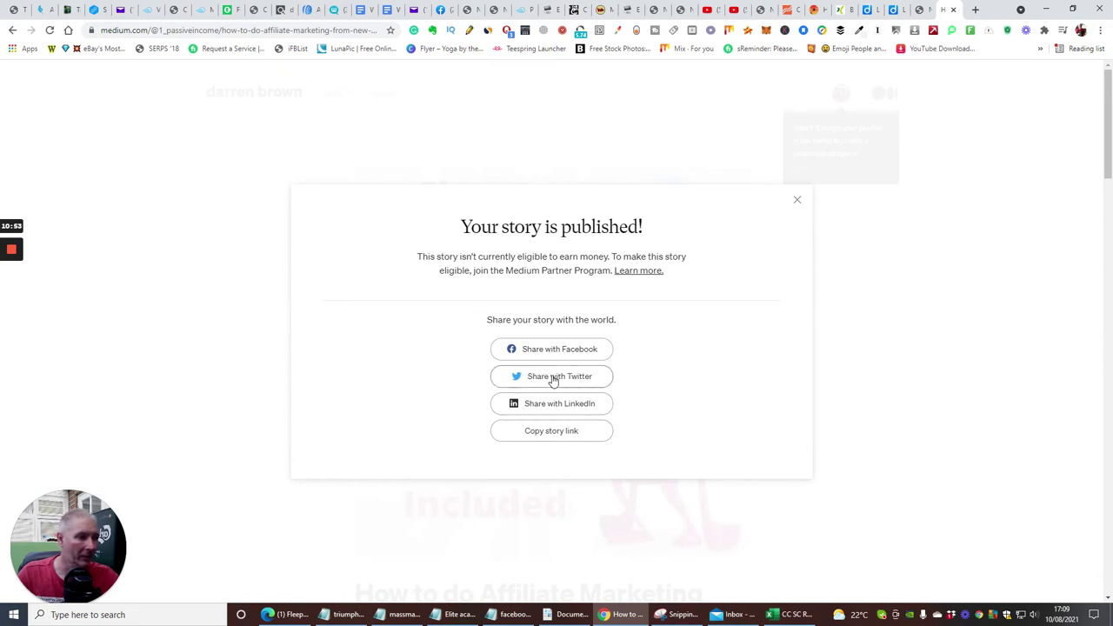
Tweet the prefilled 'I just published How to do Affiliate Marketing from new' message with the story link.
left_click(553, 377)
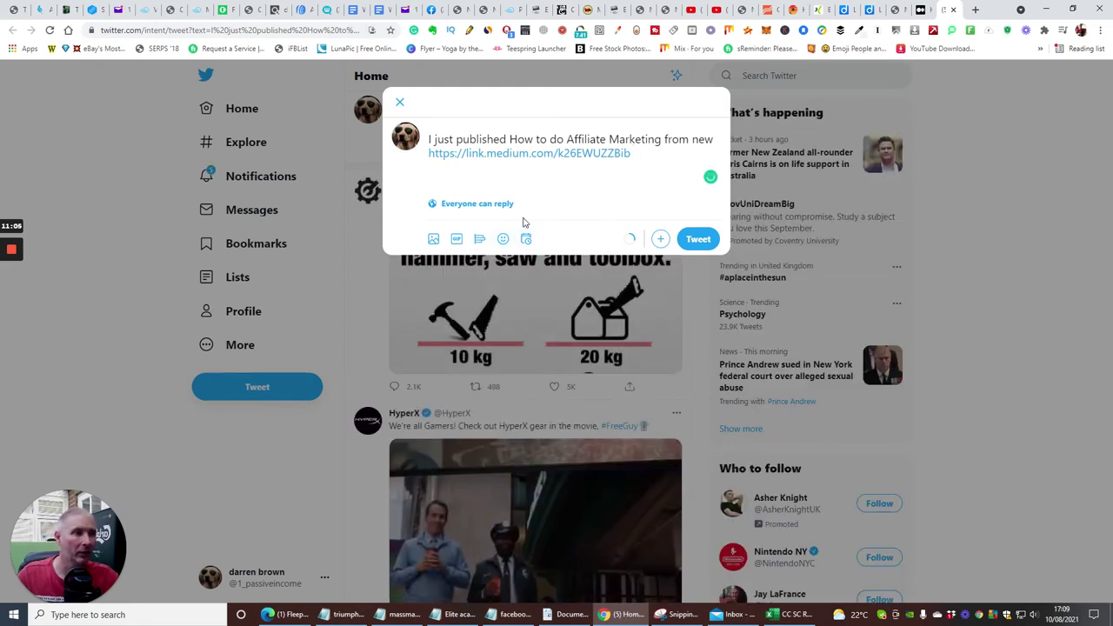
left_click(693, 240)
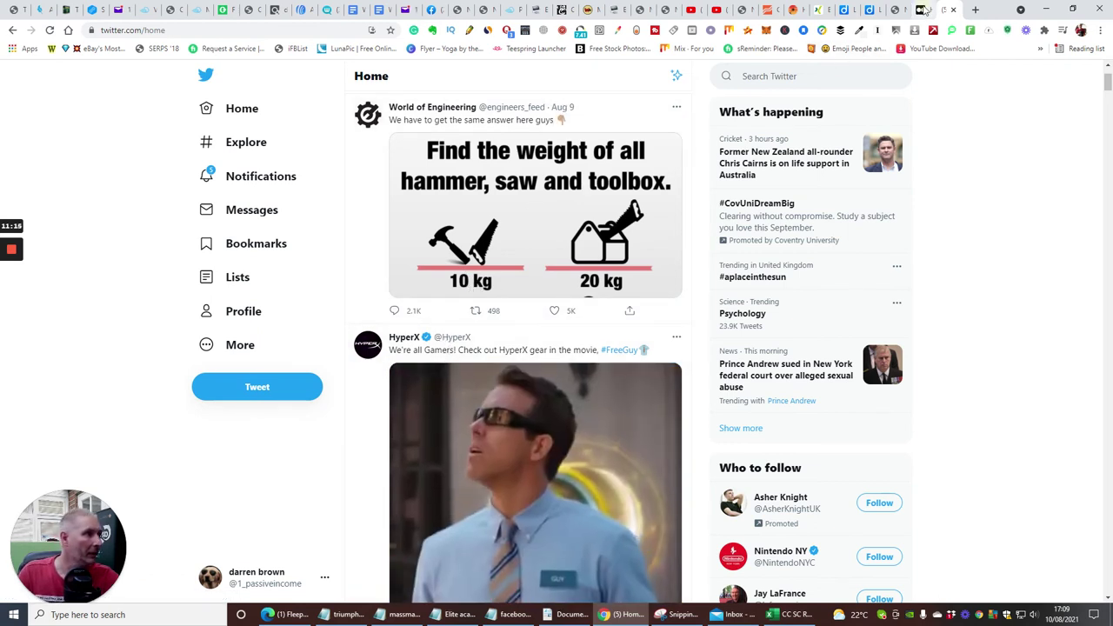
left_click(898, 10)
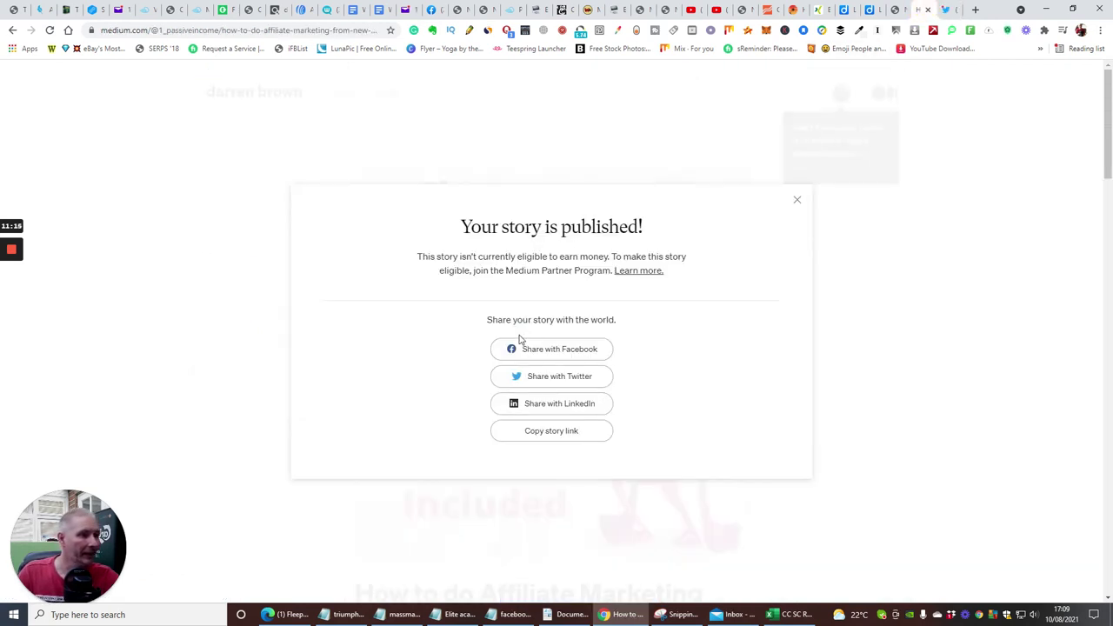
Share the Medium story to LinkedIn as a new post with its Builderall link preview.
left_click(544, 406)
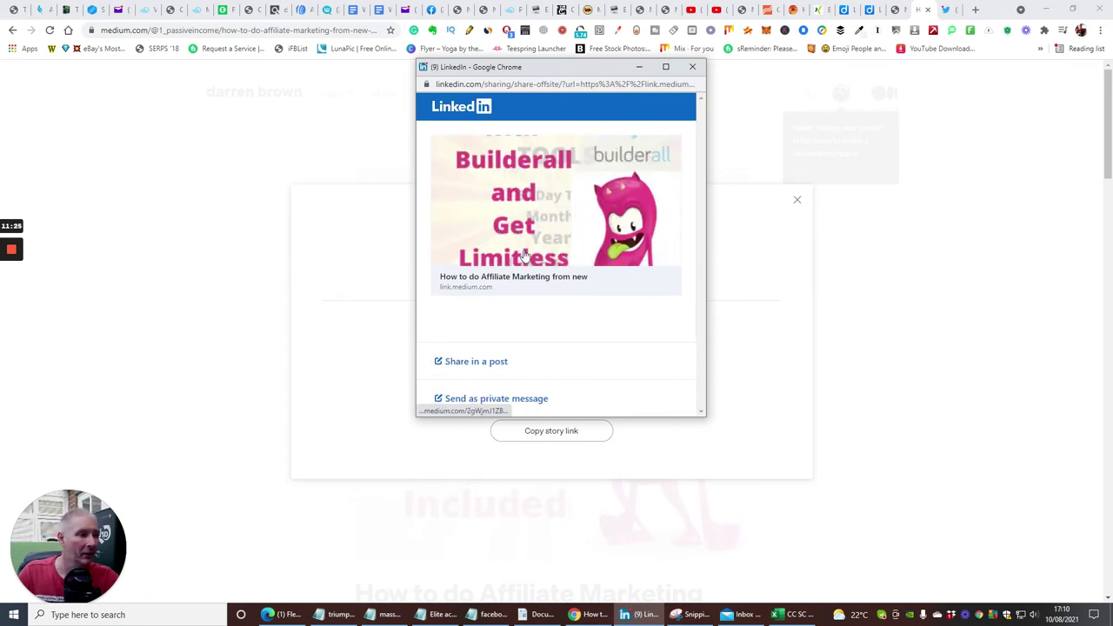
left_click(490, 363)
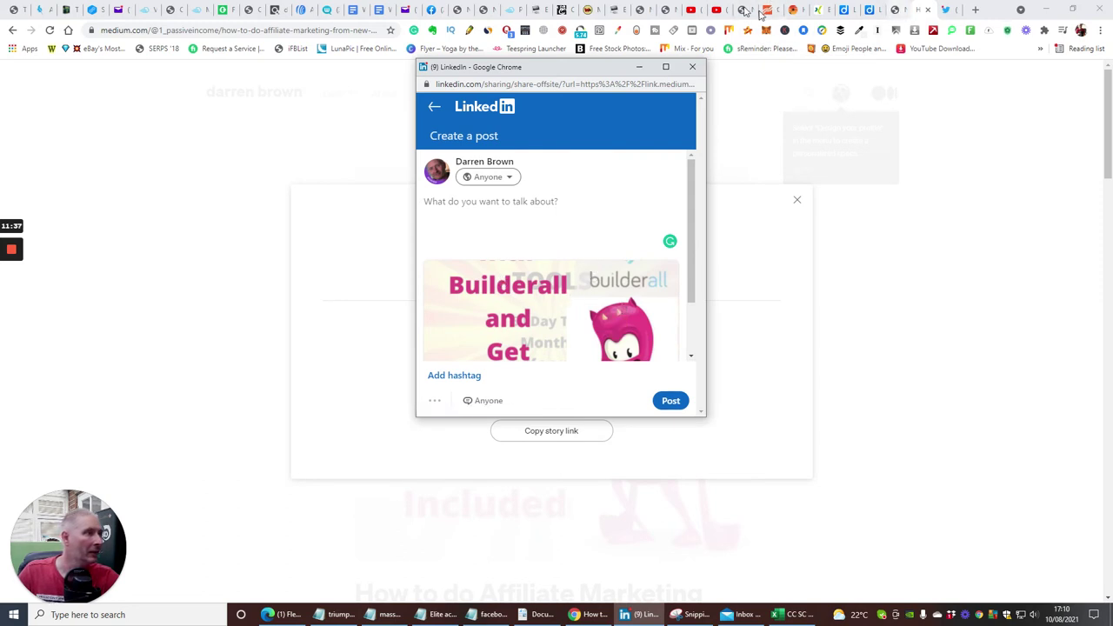
Copy the lack-of-funds paragraph from the YouTube video description.
left_click(718, 10)
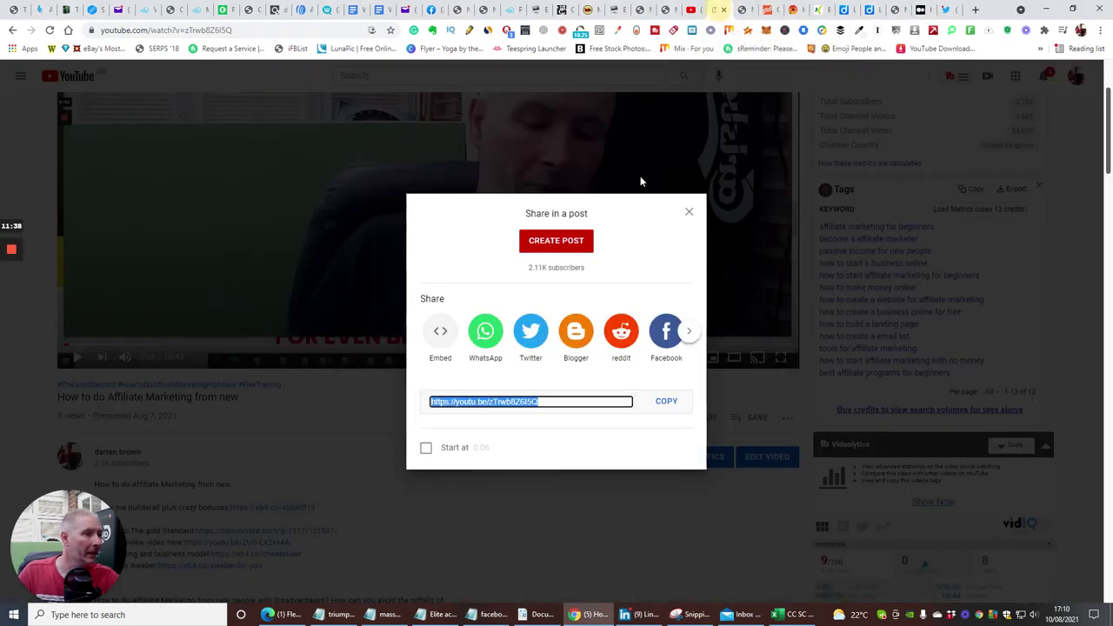
left_click(689, 214)
scroll(426, 391, "down", 5)
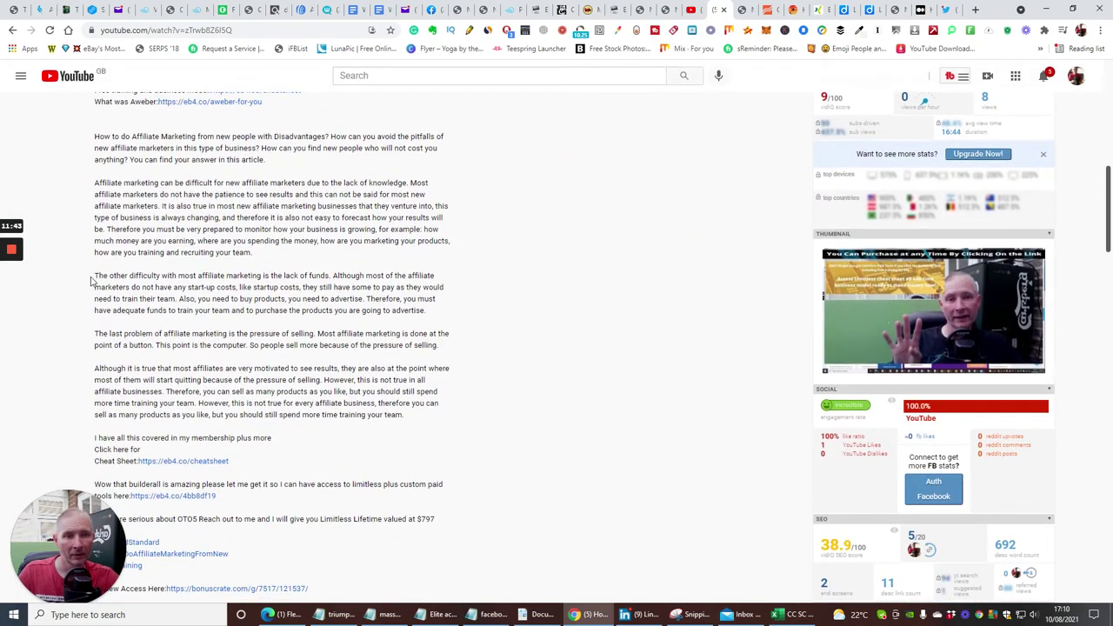
left_click_drag(91, 275, 443, 323)
right_click(388, 299)
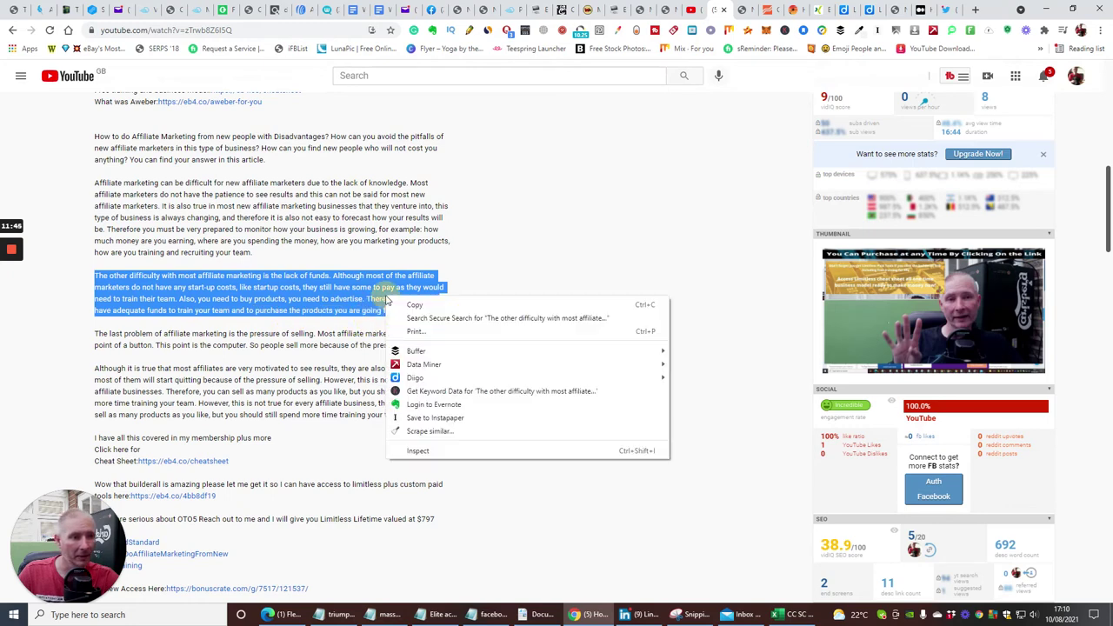
left_click(402, 304)
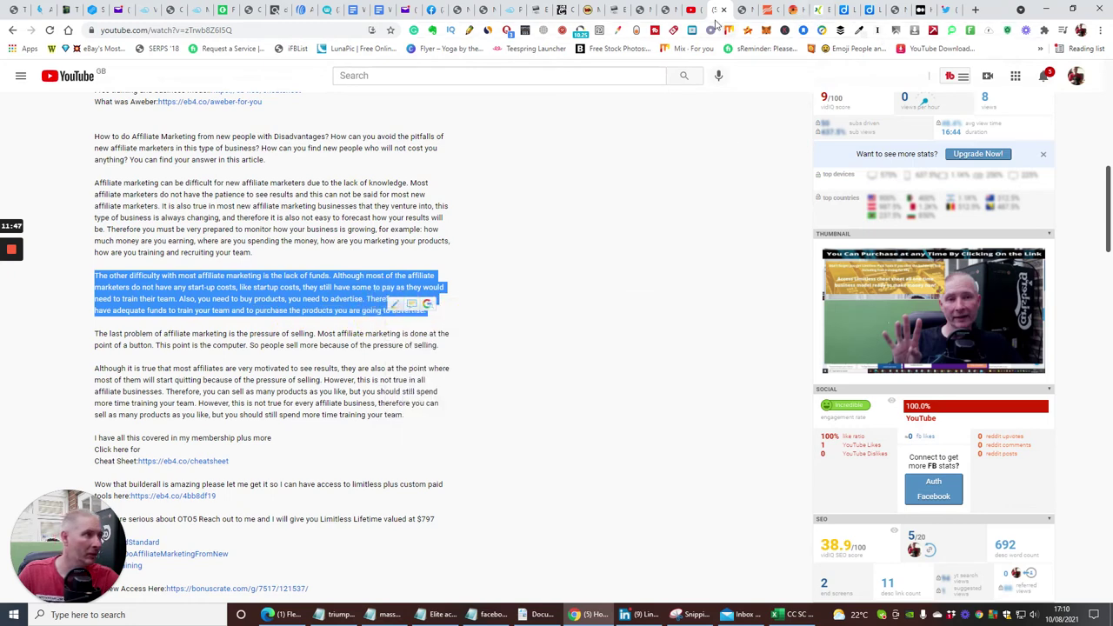
Paste the paragraph into the LinkedIn post, publish it, and close the share window.
left_click(919, 10)
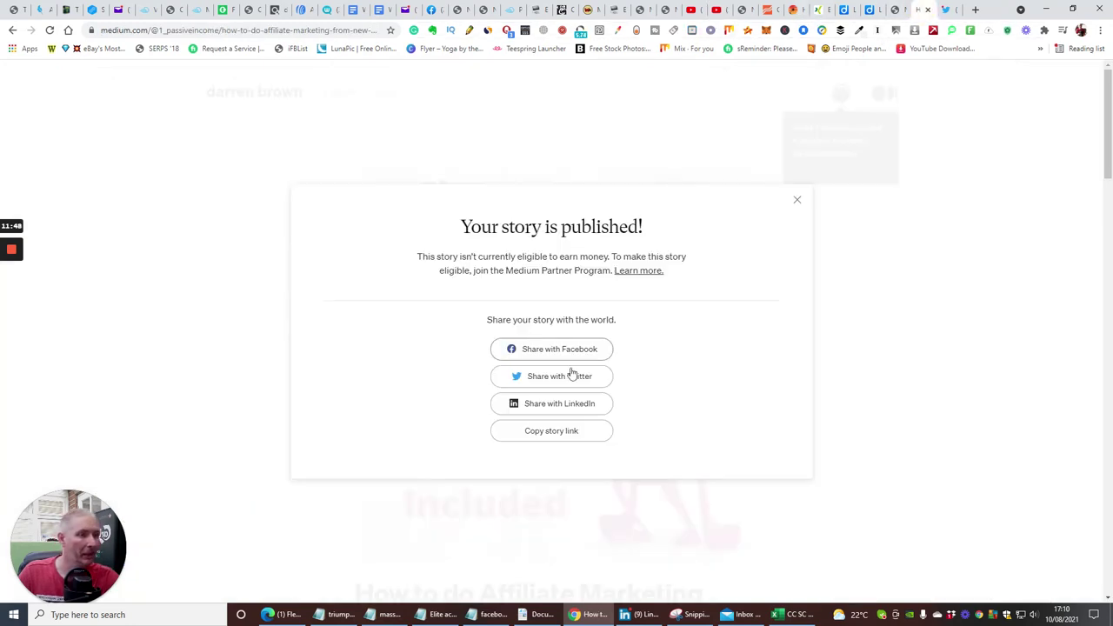
left_click(946, 10)
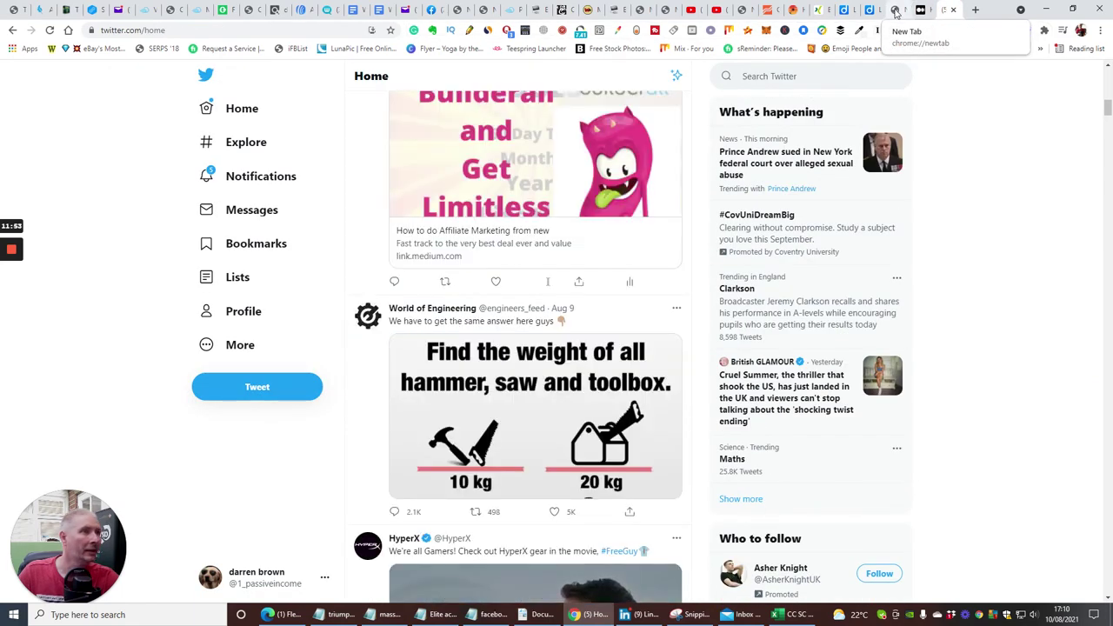
left_click(896, 10)
left_click(923, 10)
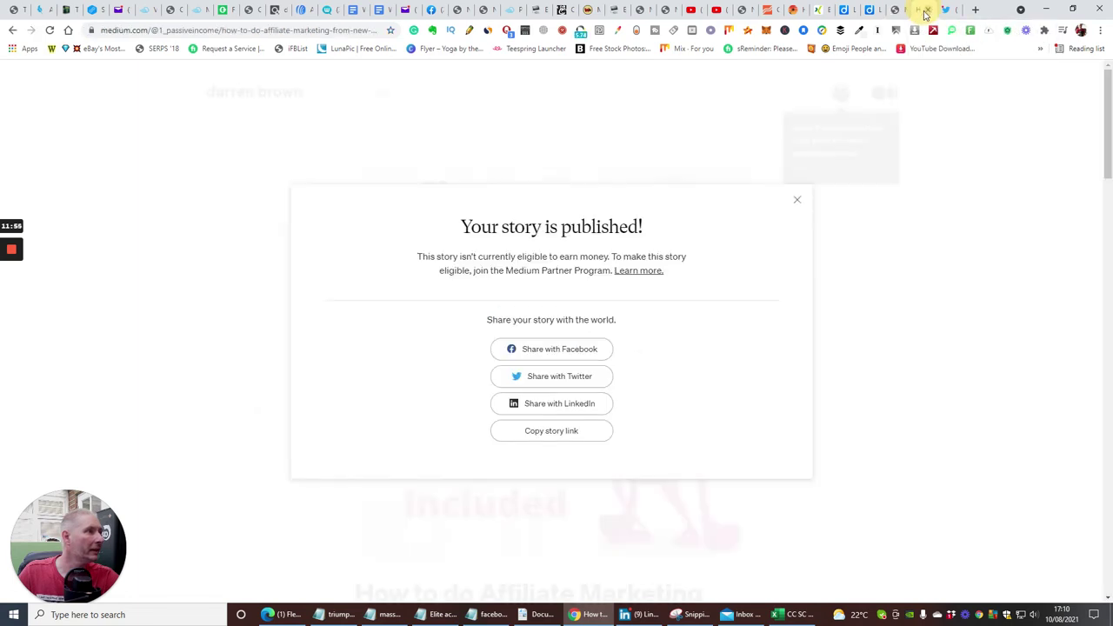
left_click(640, 616)
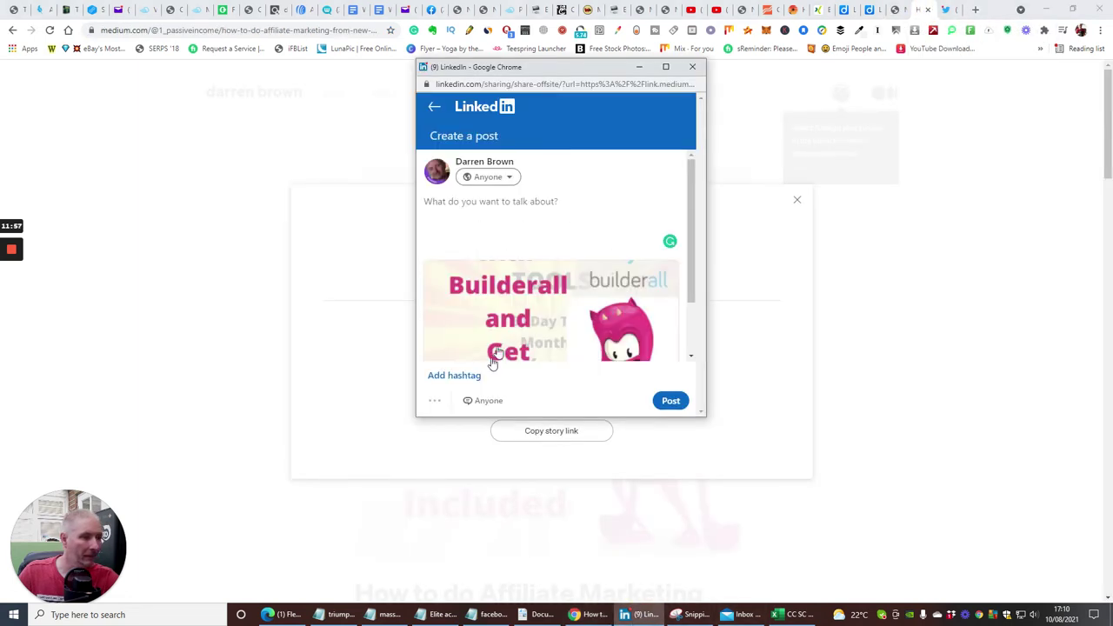
right_click(451, 206)
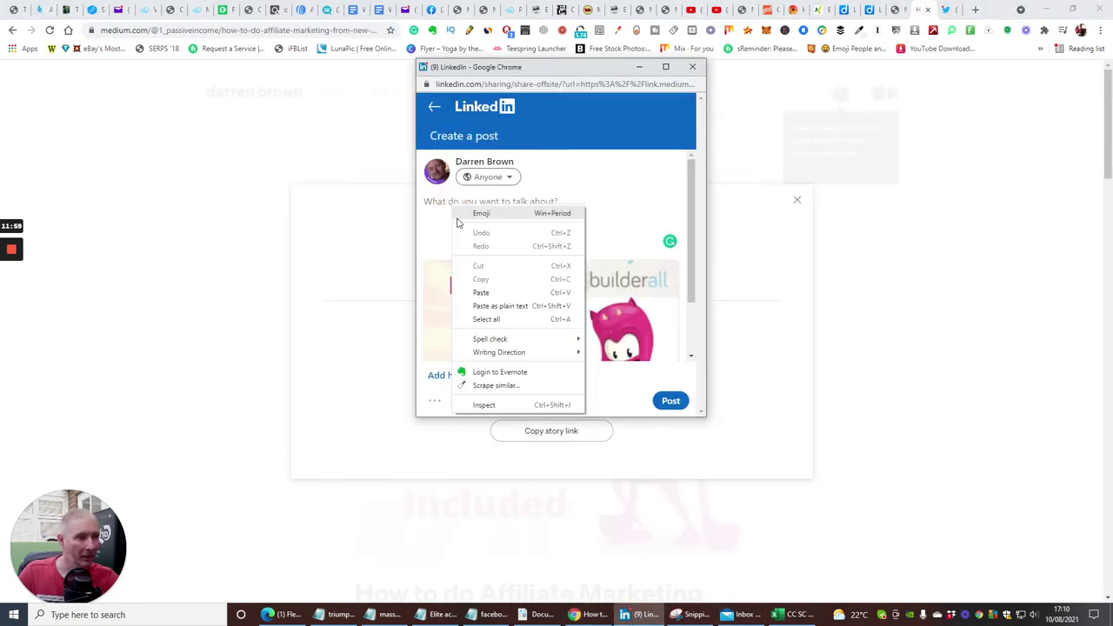
left_click(476, 290)
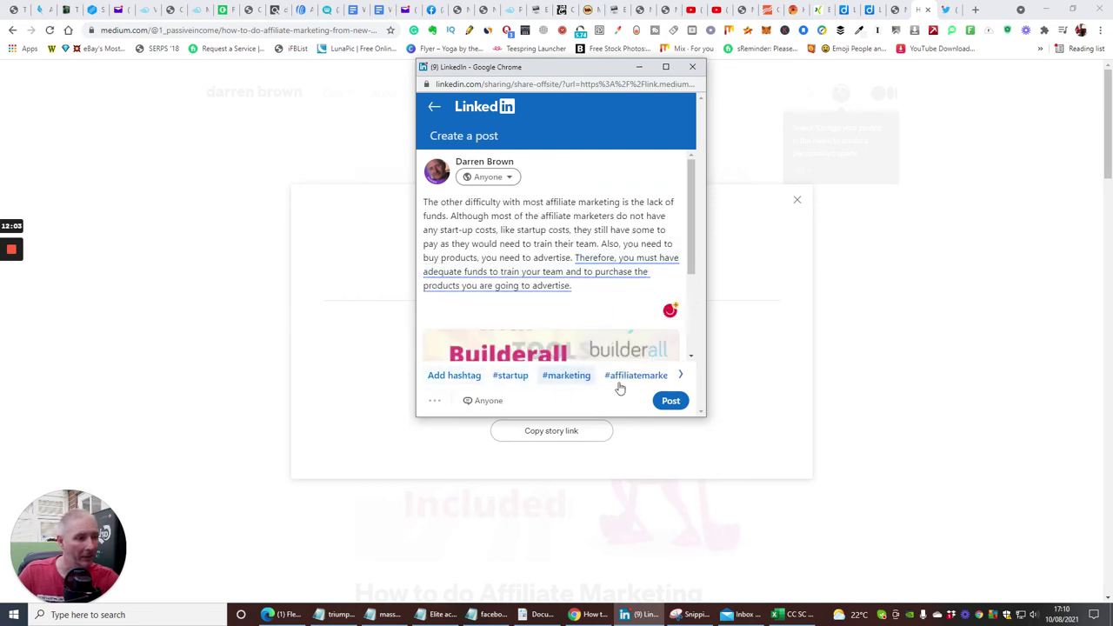
left_click(670, 400)
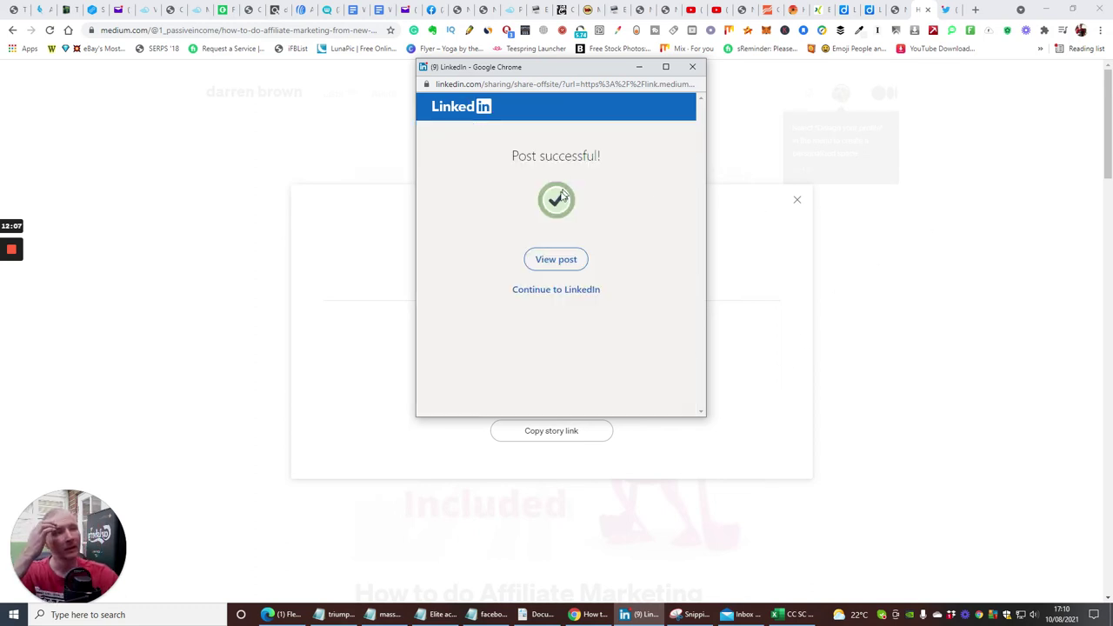
left_click(693, 66)
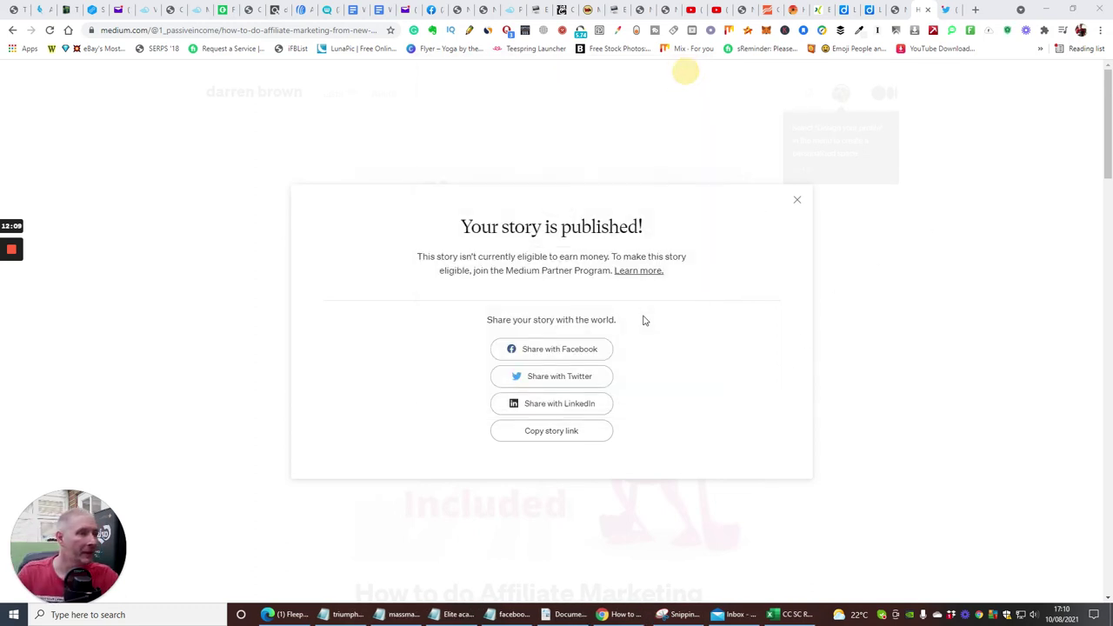
Copy the Medium story link, then go from Fleeped's Create New Status page back to the news feed.
left_click(546, 437)
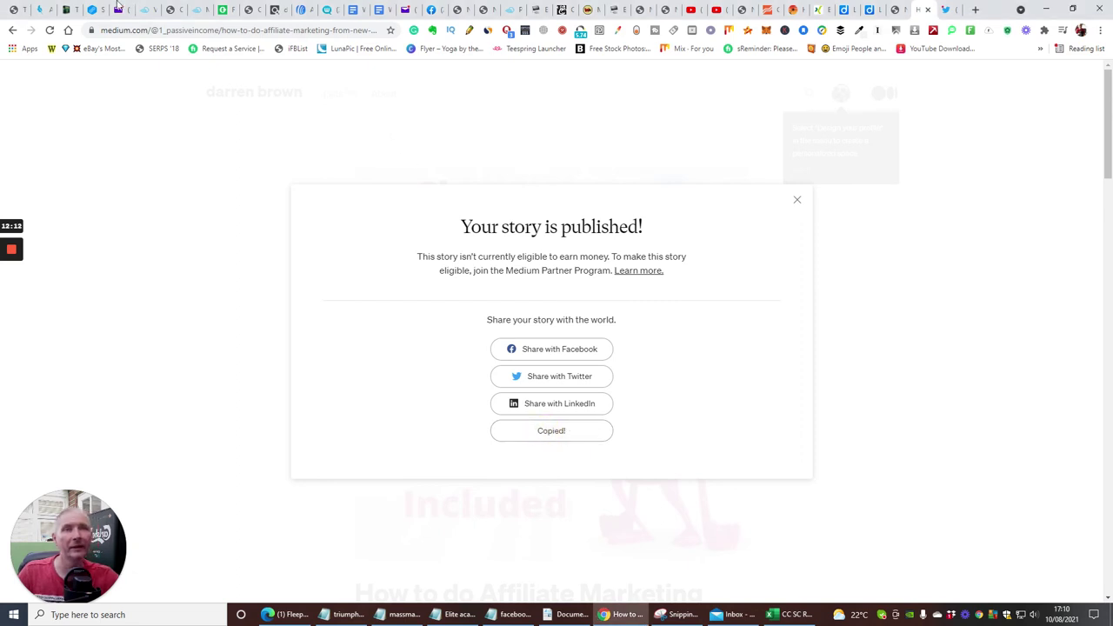
left_click(289, 614)
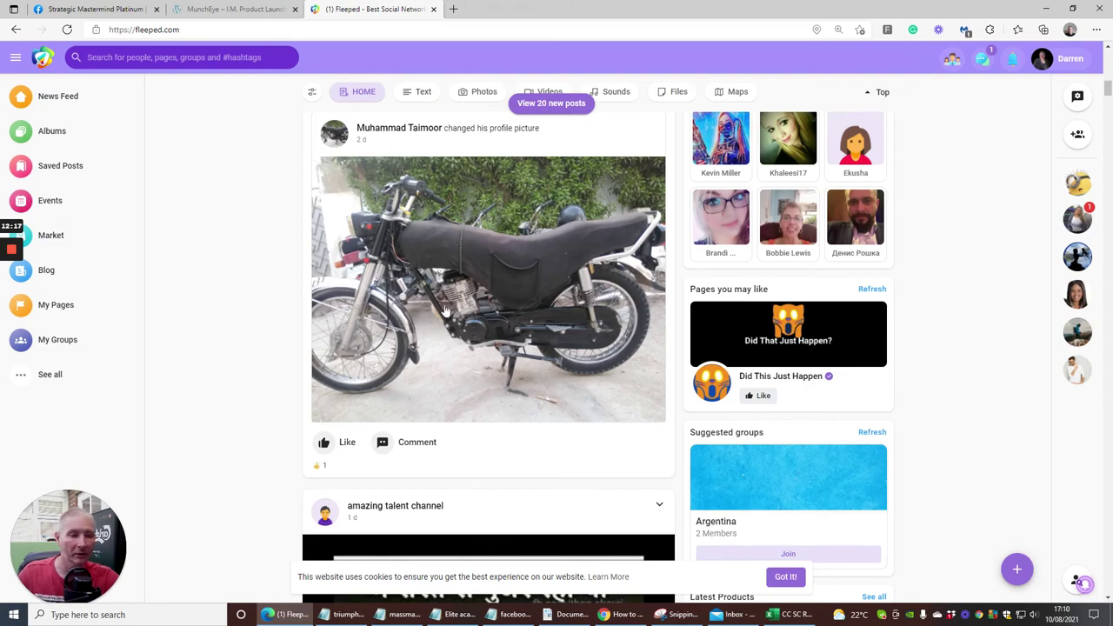
scroll(444, 309, "down", 15)
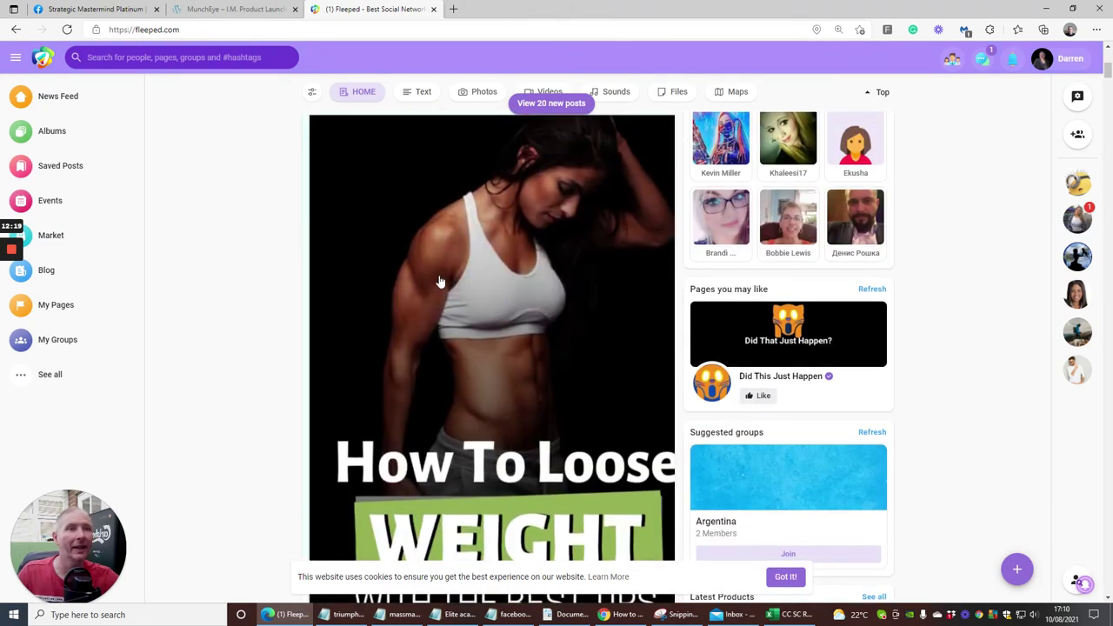
scroll(441, 281, "up", 15)
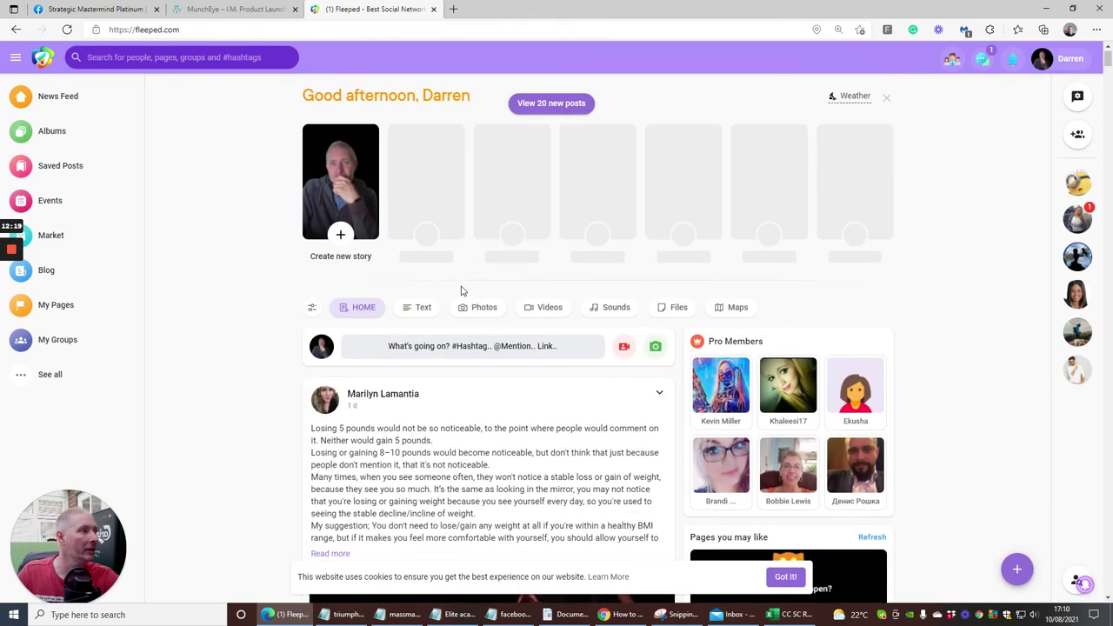
left_click(1071, 59)
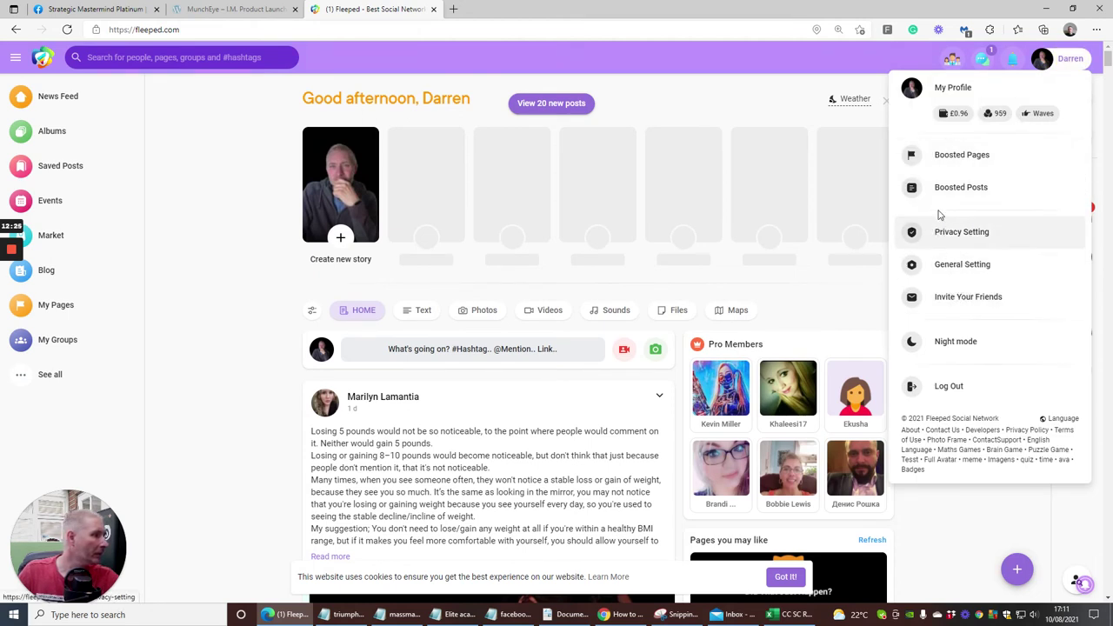
left_click(343, 203)
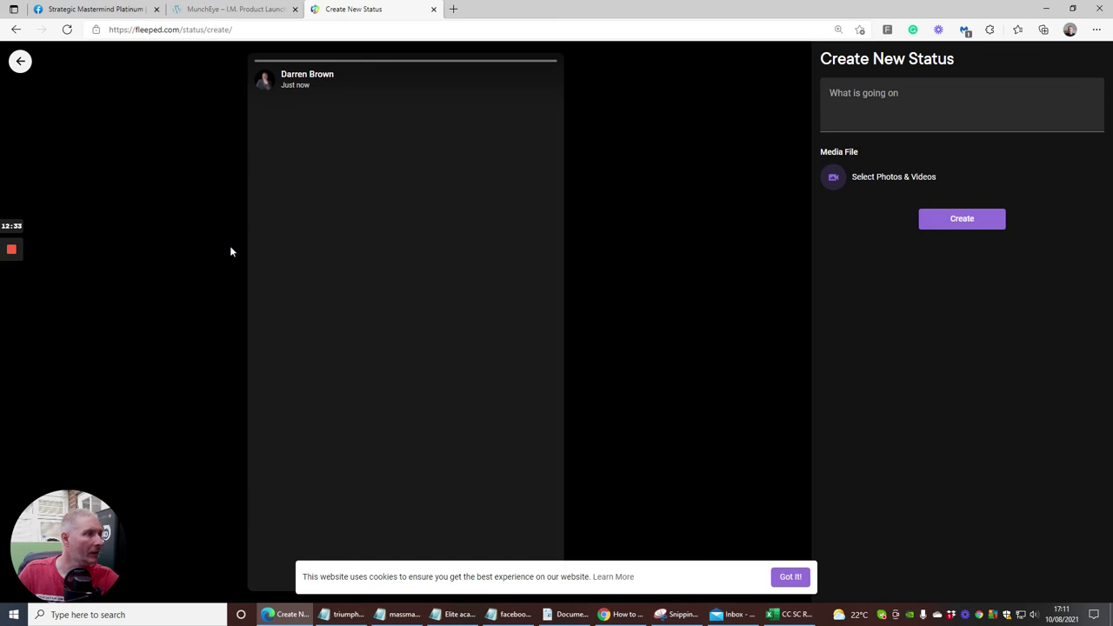
left_click(20, 60)
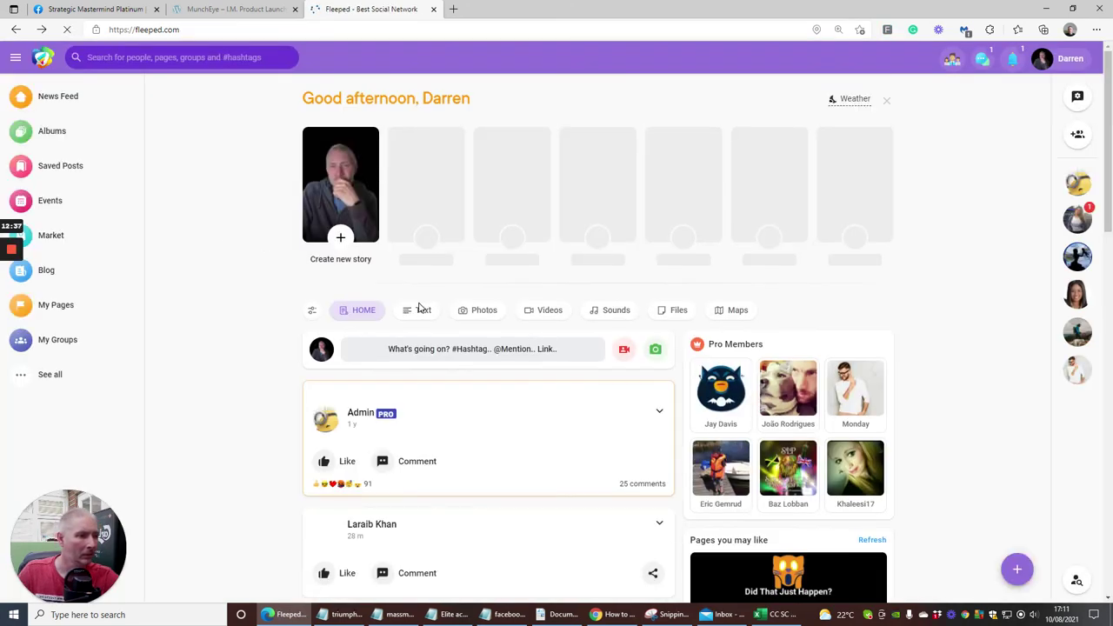
Paste the Medium story link into a new Fleeped post, with an empty line above it.
left_click(433, 349)
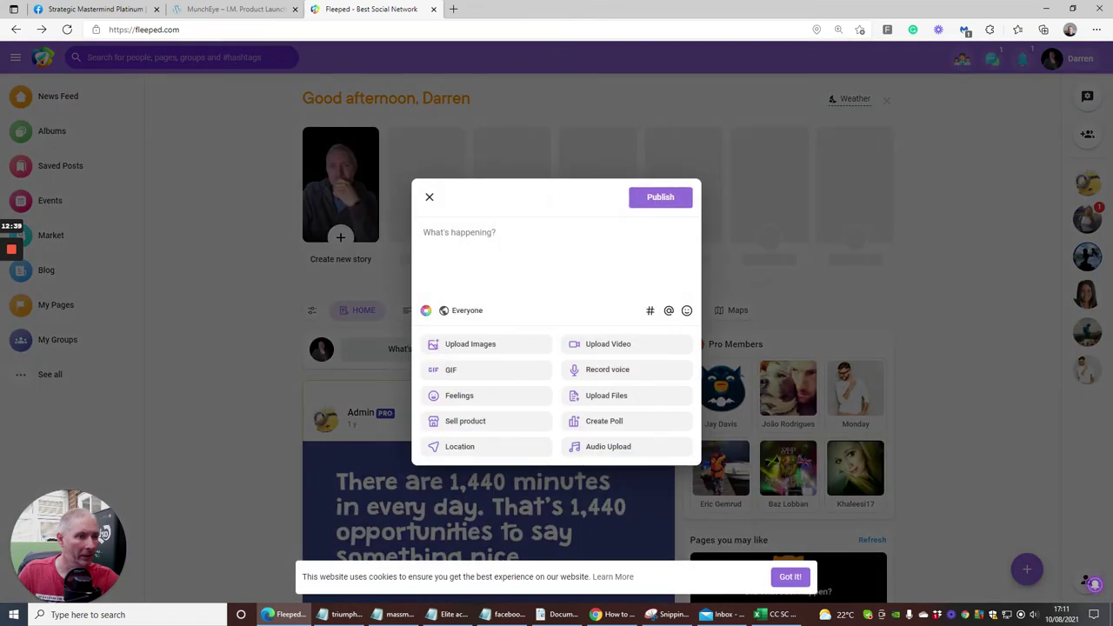
right_click(467, 238)
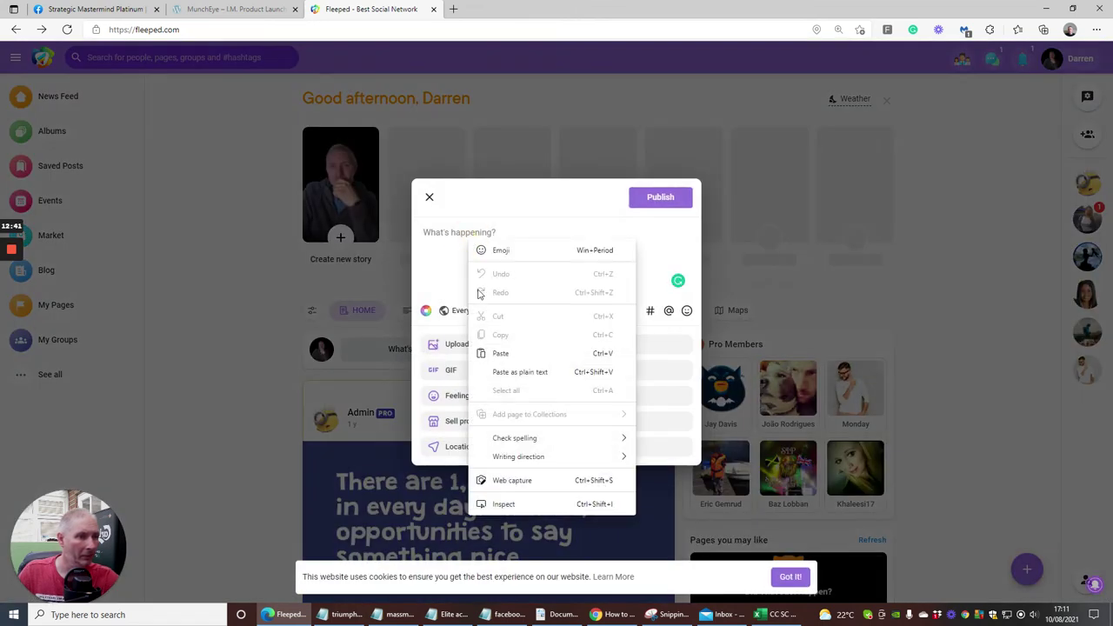
left_click(500, 353)
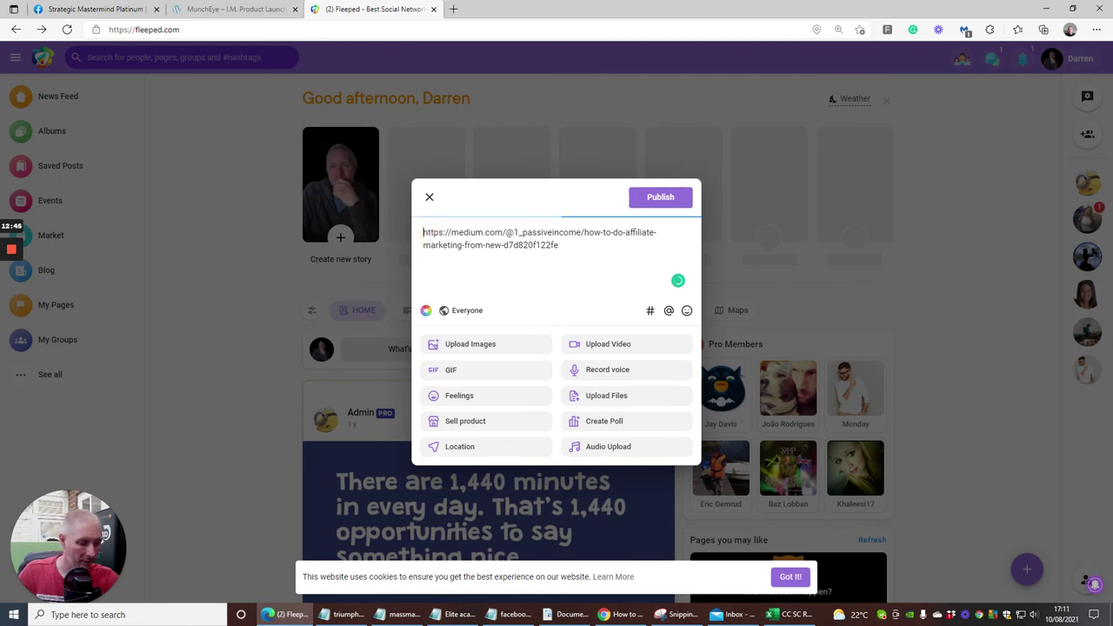
key("Return")
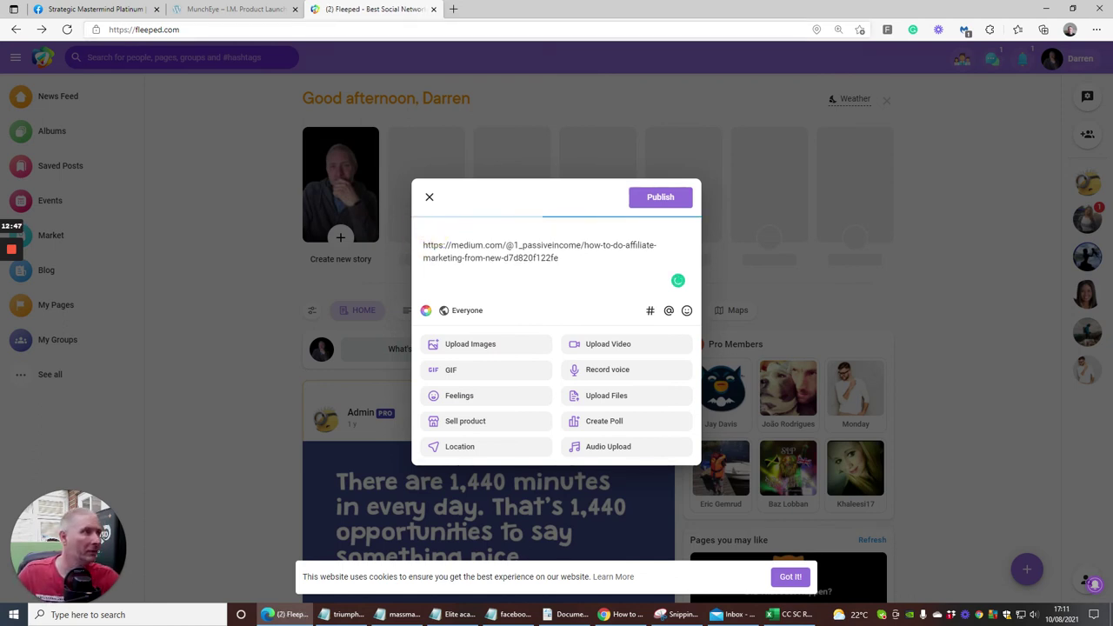
Copy the pressure-of-selling paragraph from YouTube, paste it above the link, and publish.
left_click(625, 614)
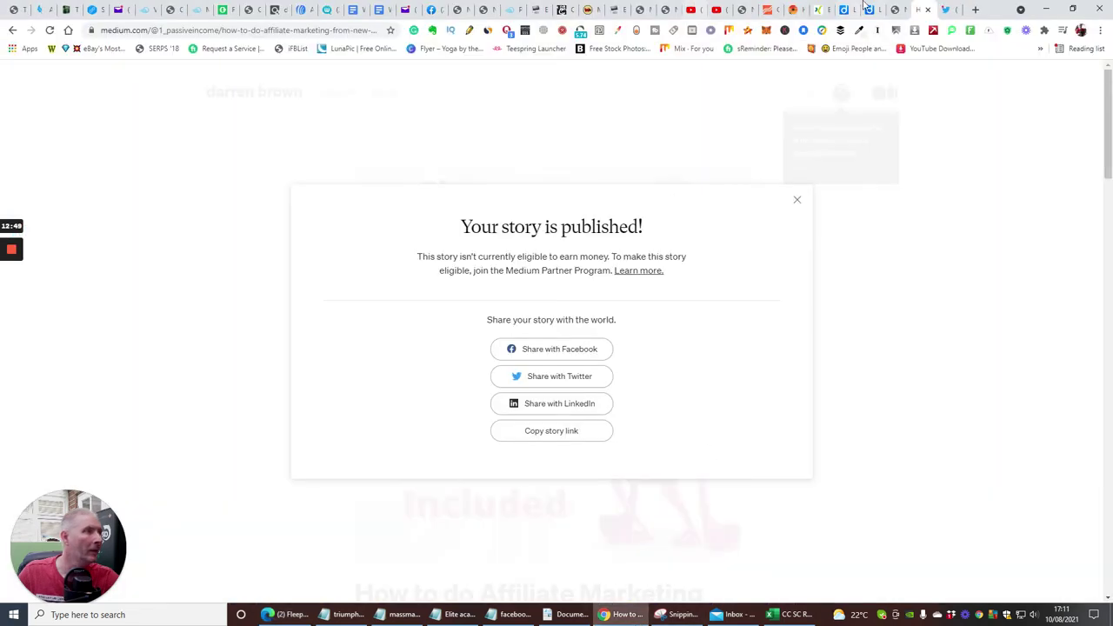
left_click(715, 9)
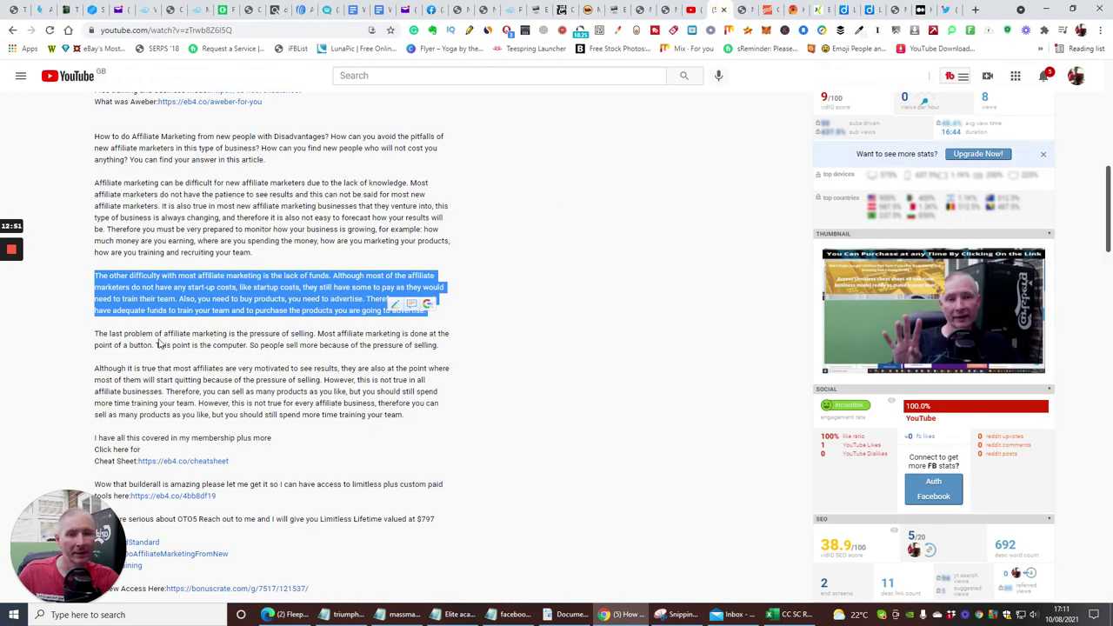
left_click_drag(93, 369, 426, 421)
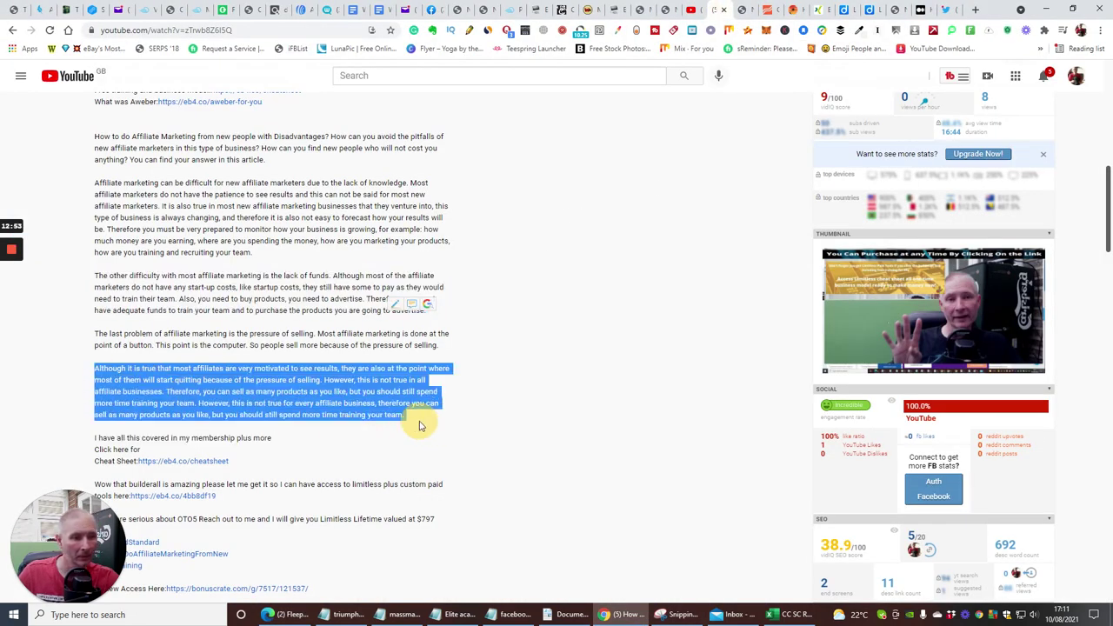
right_click(367, 393)
left_click(387, 402)
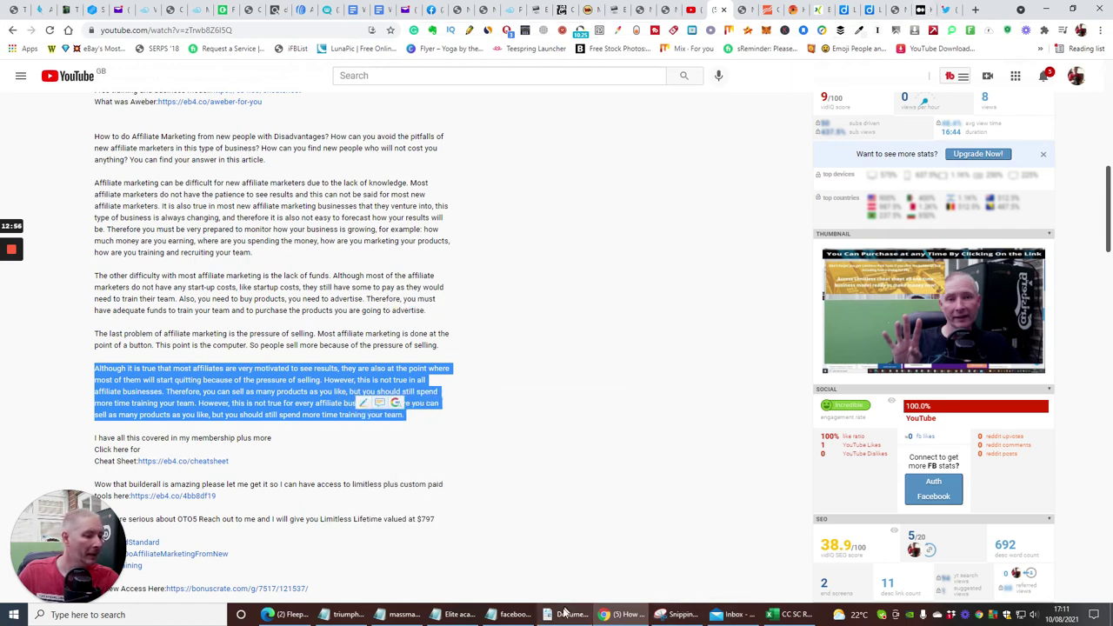
left_click(287, 614)
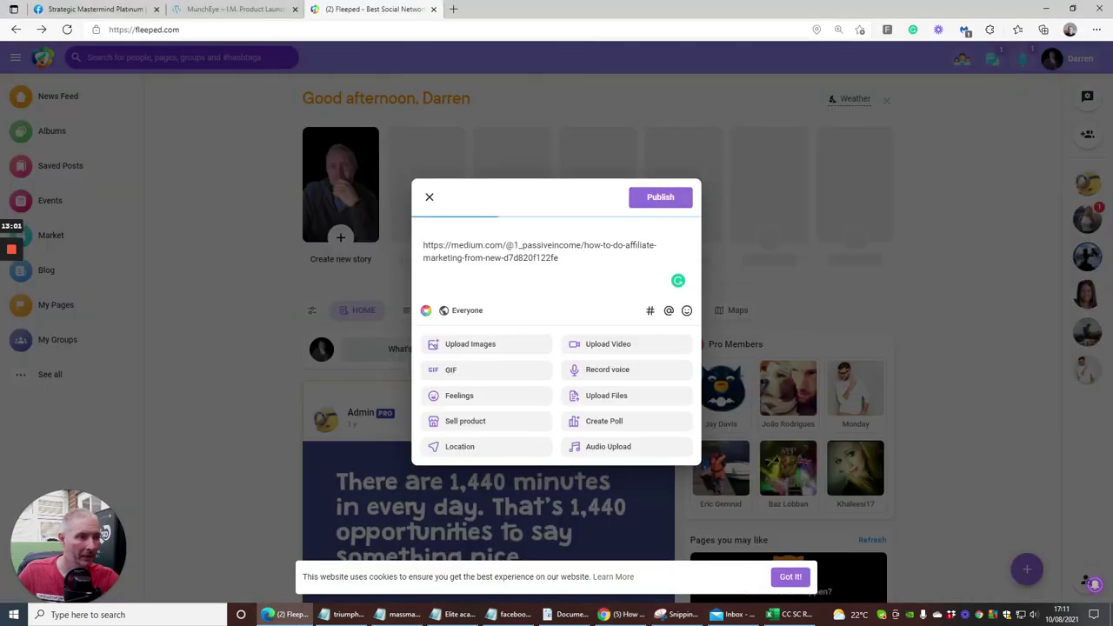
right_click(425, 231)
left_click(462, 345)
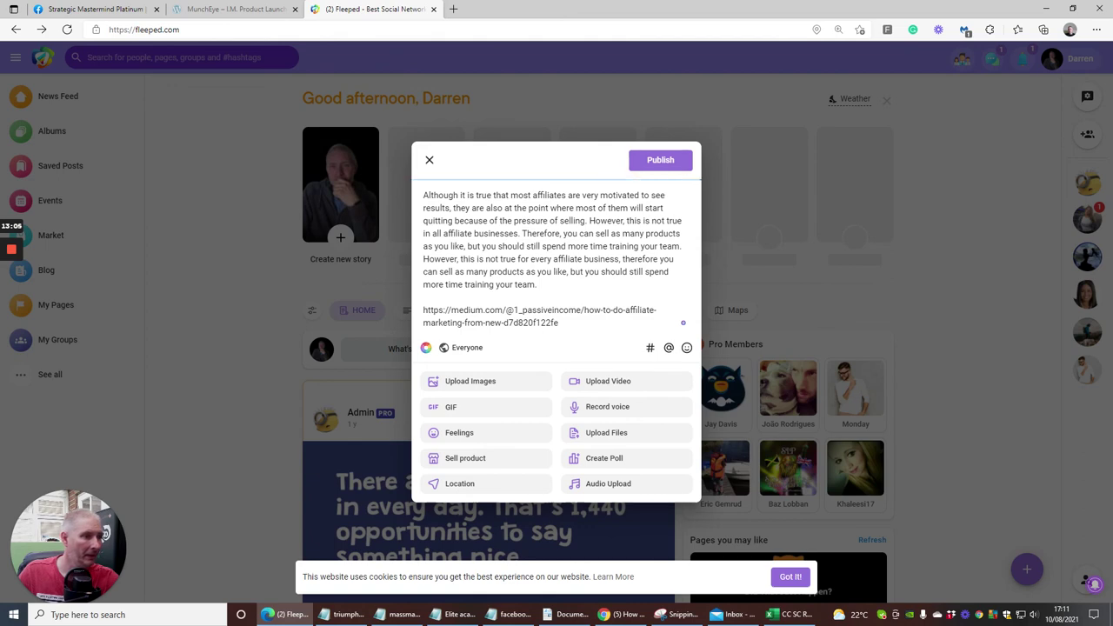
left_click(663, 162)
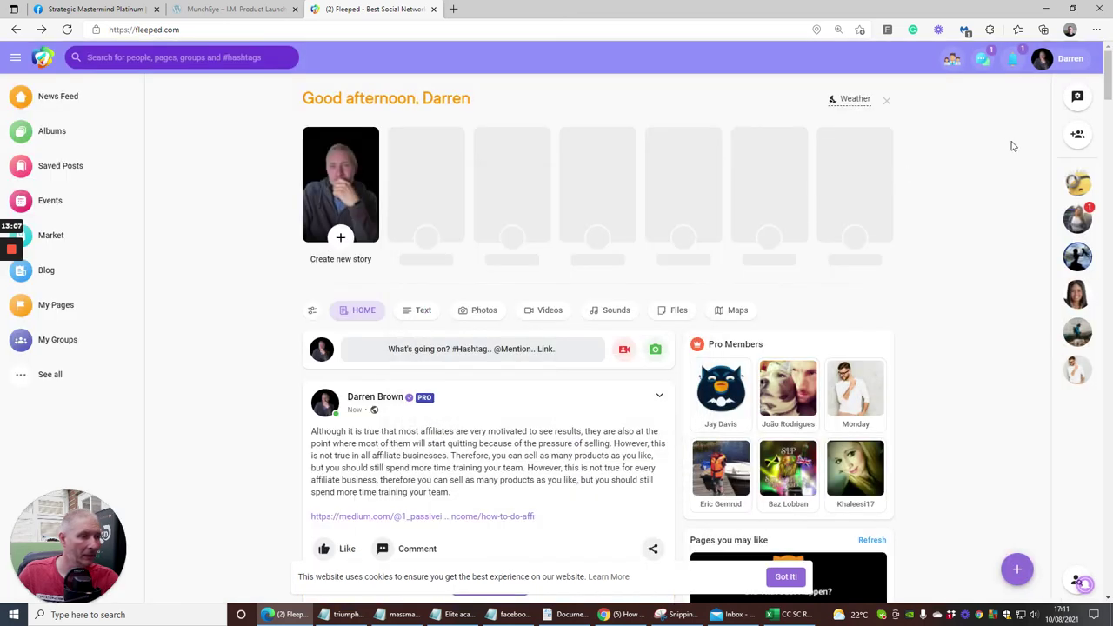
scroll(474, 380, "down", 4)
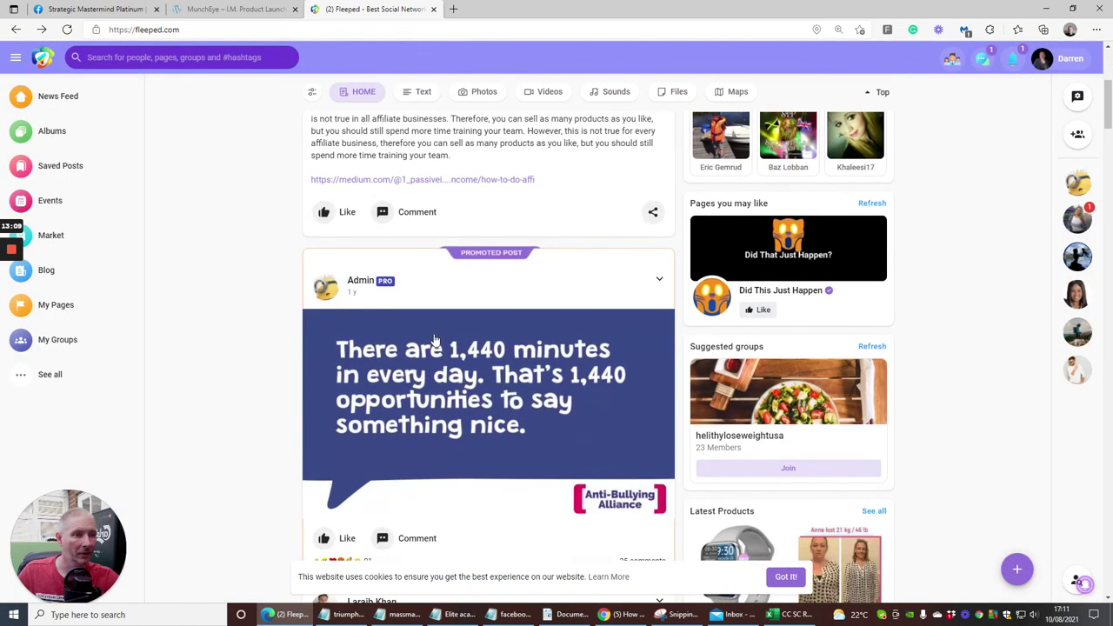
Open the Medium link from the Fleeped post, close the 410 error tab, and go back to YouTube.
left_click(446, 180)
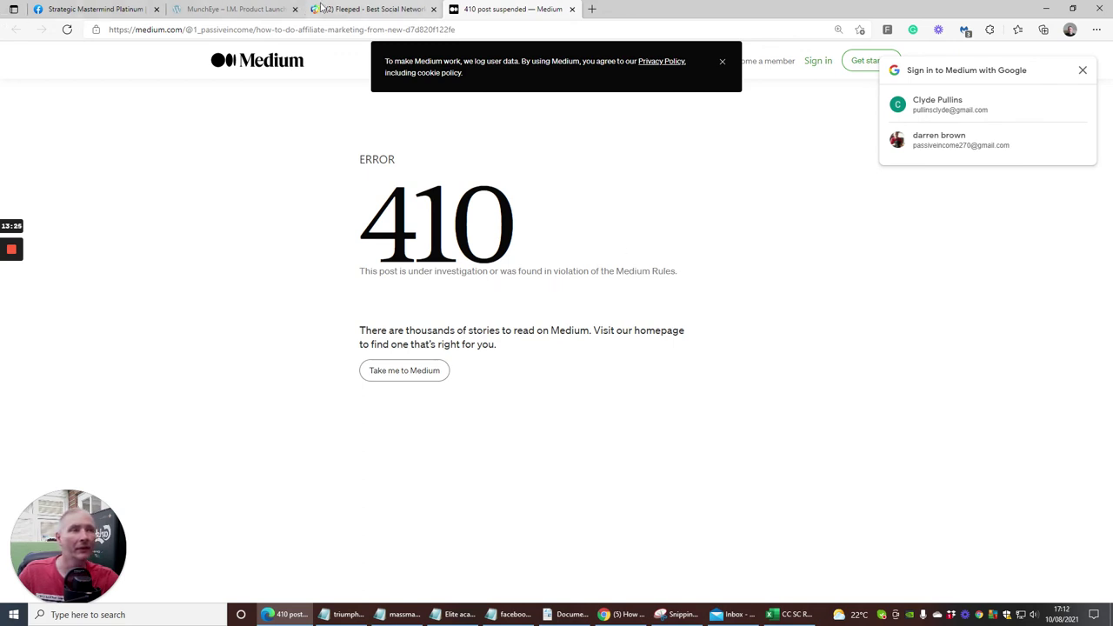
left_click(572, 10)
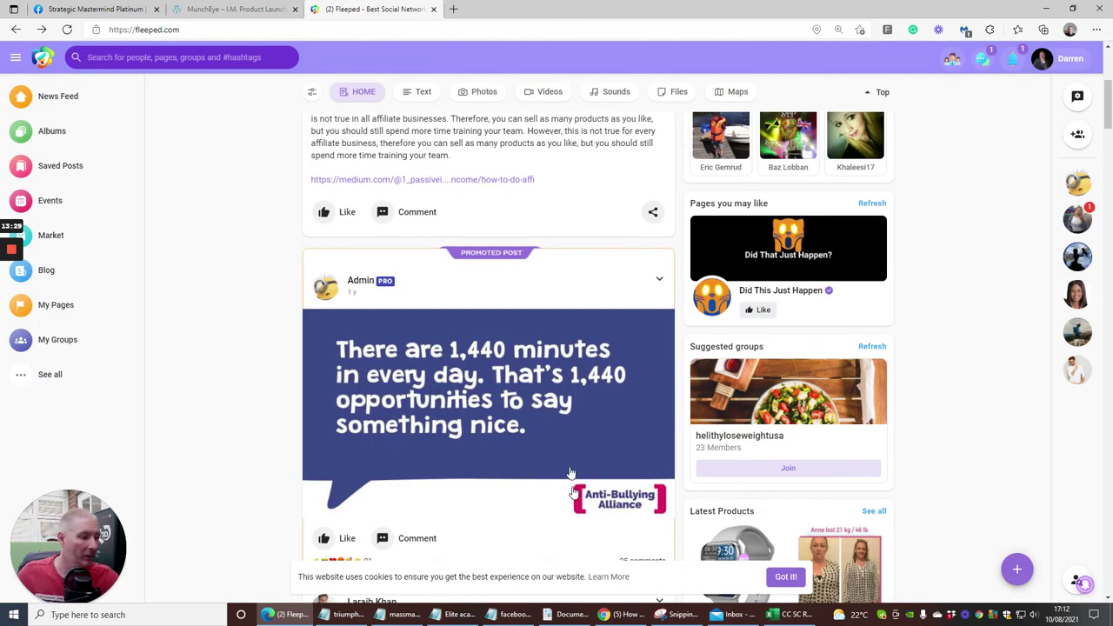
left_click(623, 614)
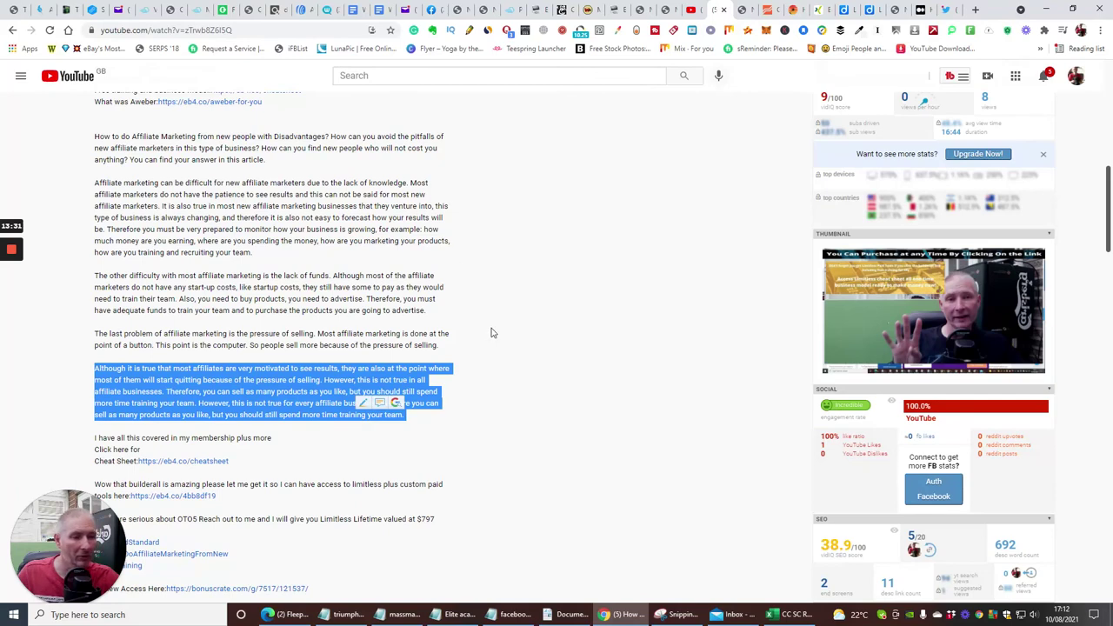
Dismiss 'Your story is published!' and scroll through 'How to do Affiliate Marketing from new'.
left_click(491, 333)
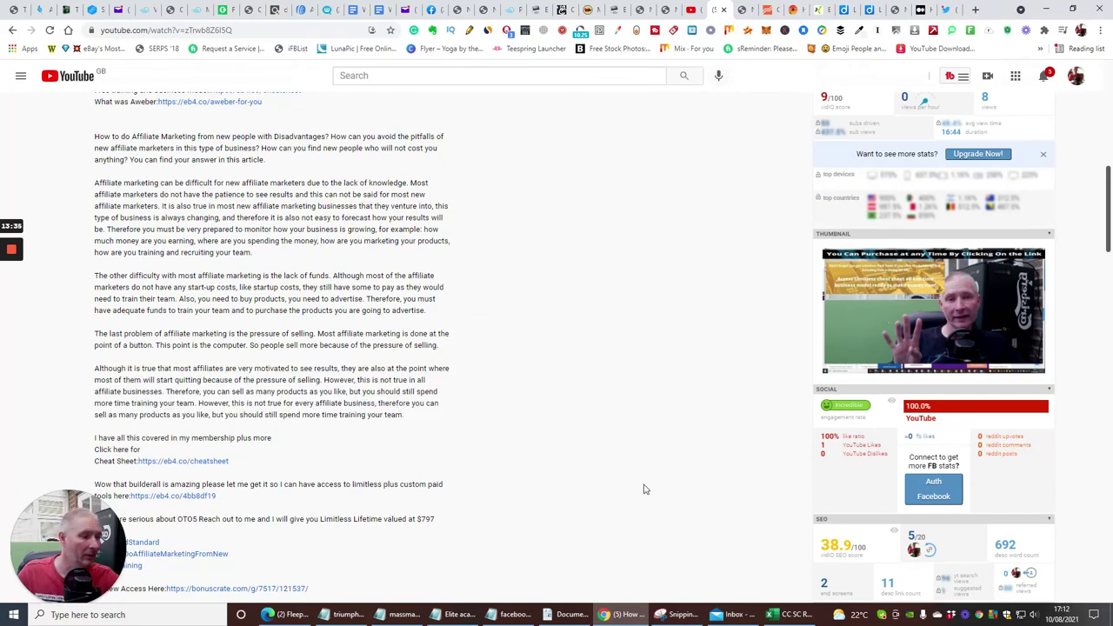
left_click(929, 10)
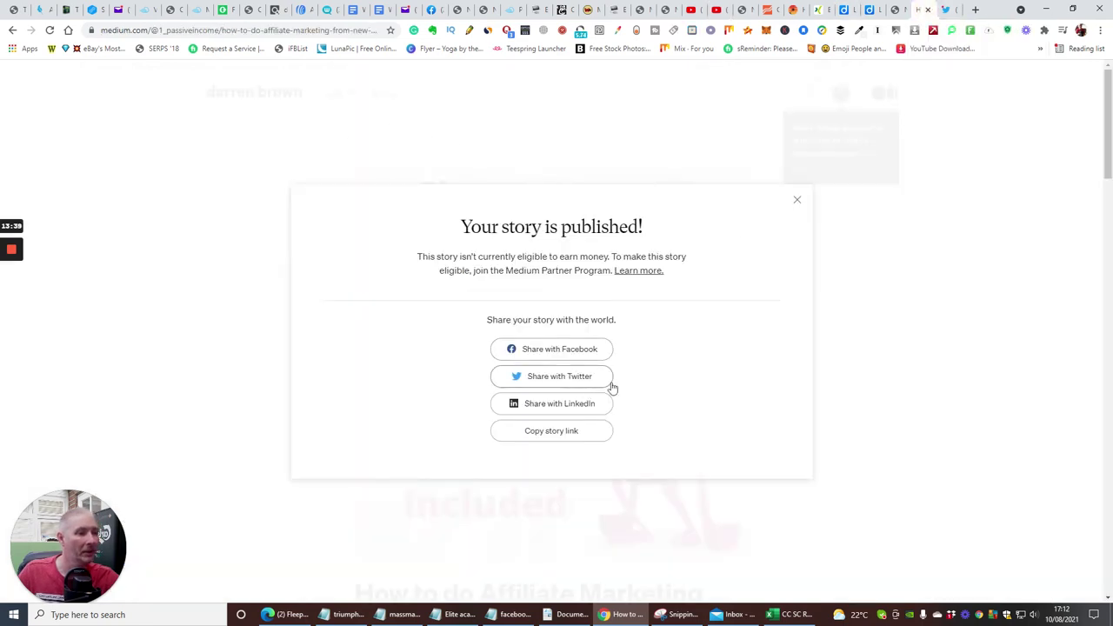
left_click(798, 202)
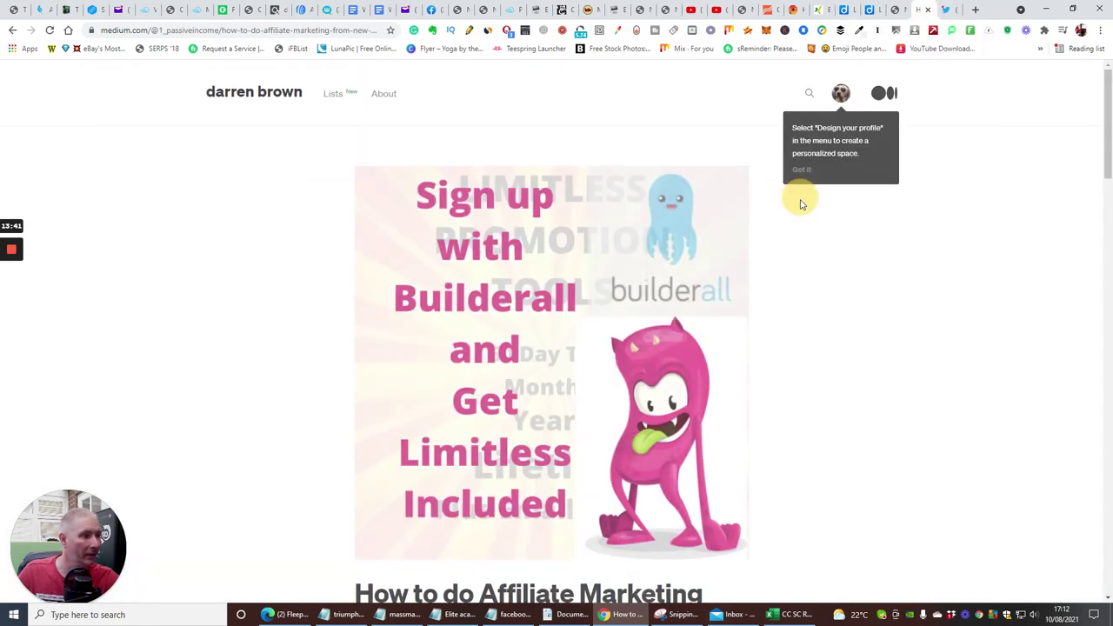
scroll(591, 264, "down", 20)
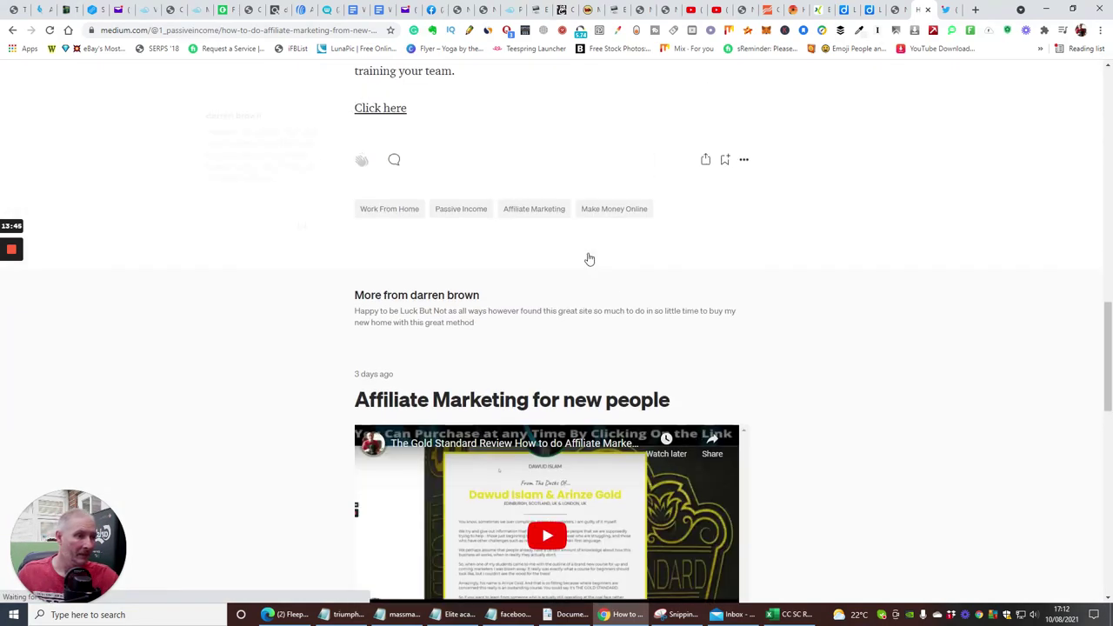
scroll(589, 258, "down", 2)
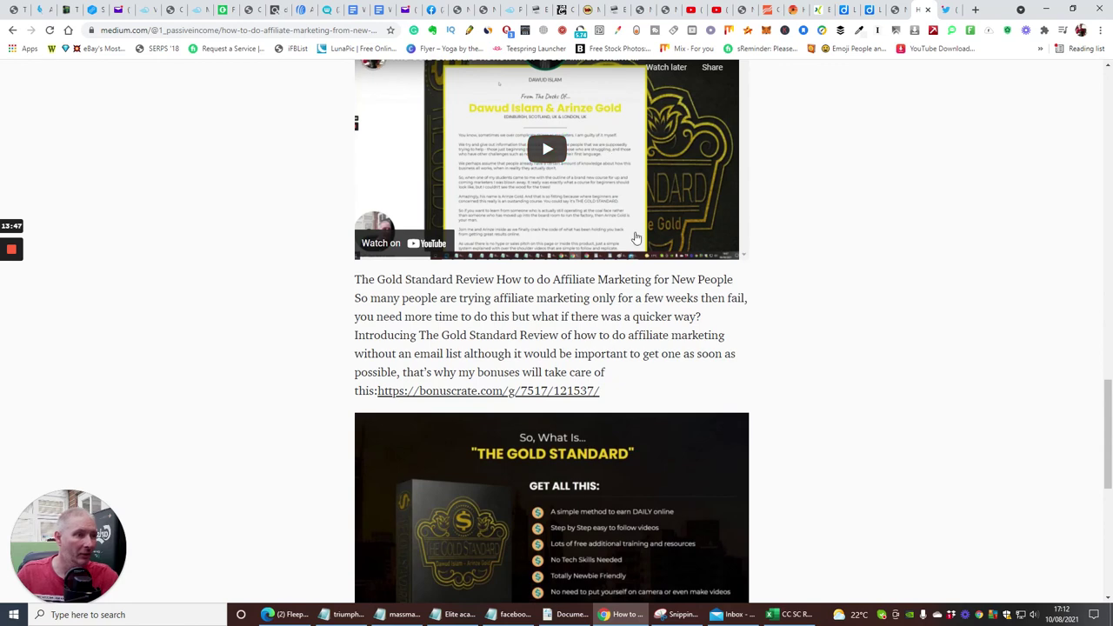
scroll(493, 294, "down", 2)
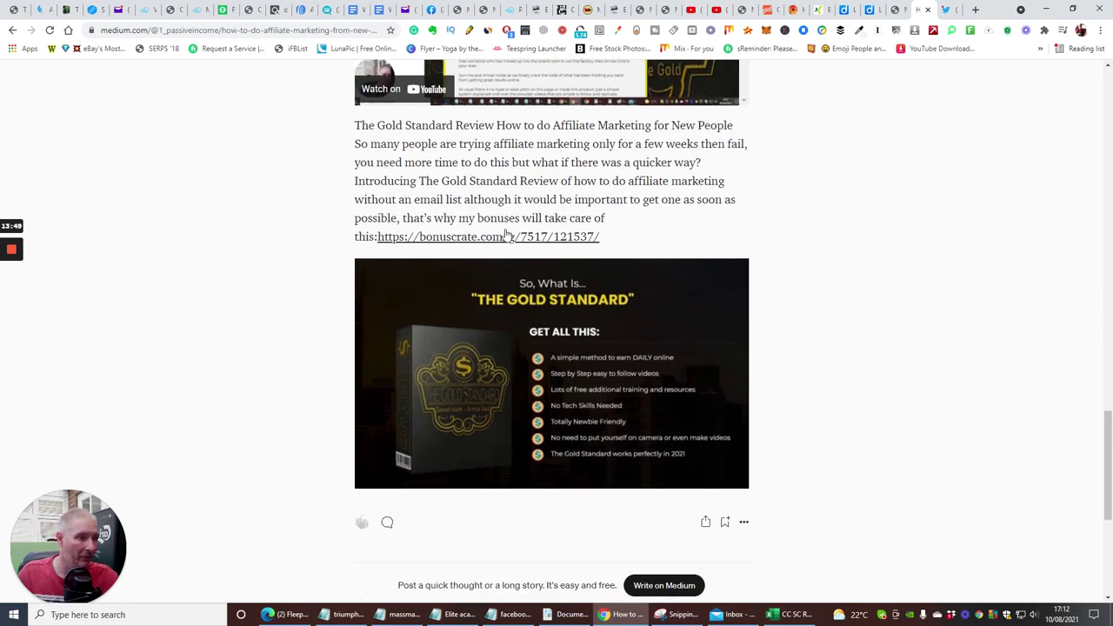
scroll(507, 235, "down", 4)
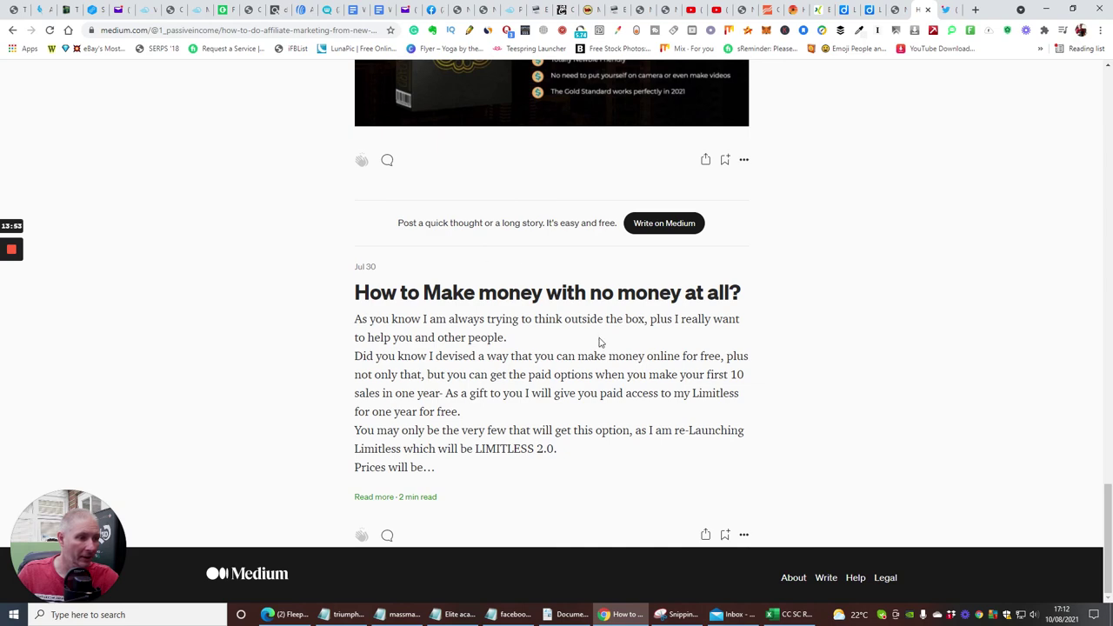
scroll(599, 343, "up", 12)
mouse_move(5, 249)
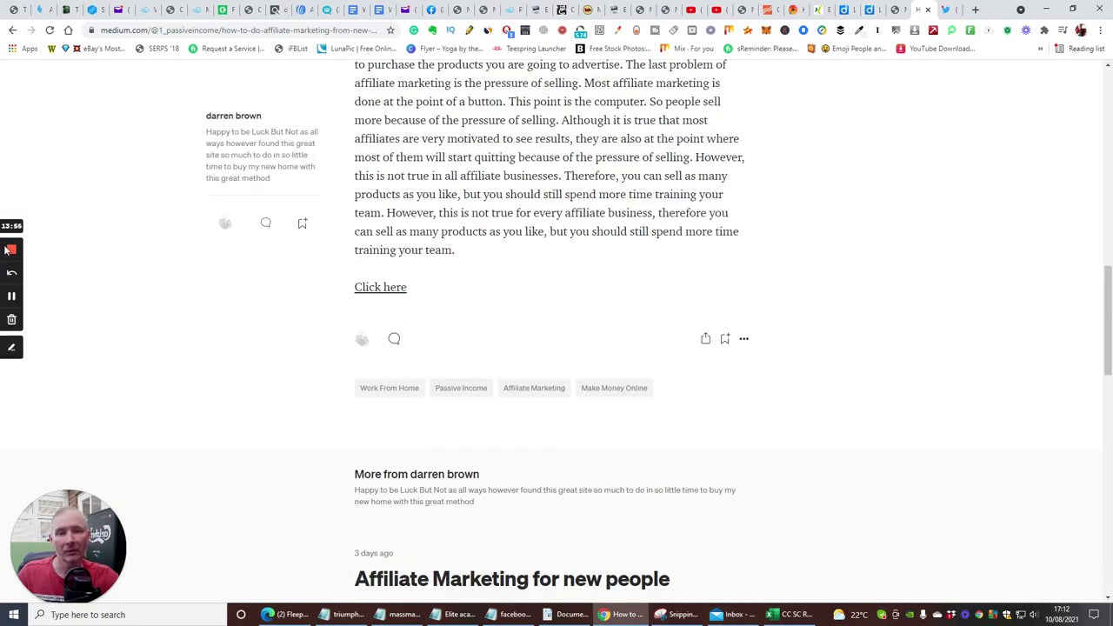